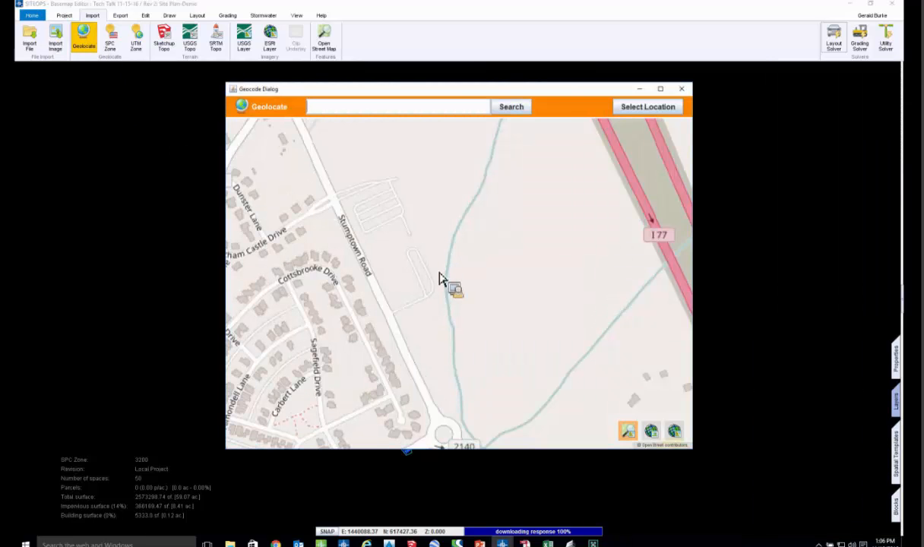
- Set the site's geolocation to the area between Stumptown Road and I-77
{"action": "scroll", "coordinate": [429, 272], "scroll_direction": "down", "scroll_amount": 2}
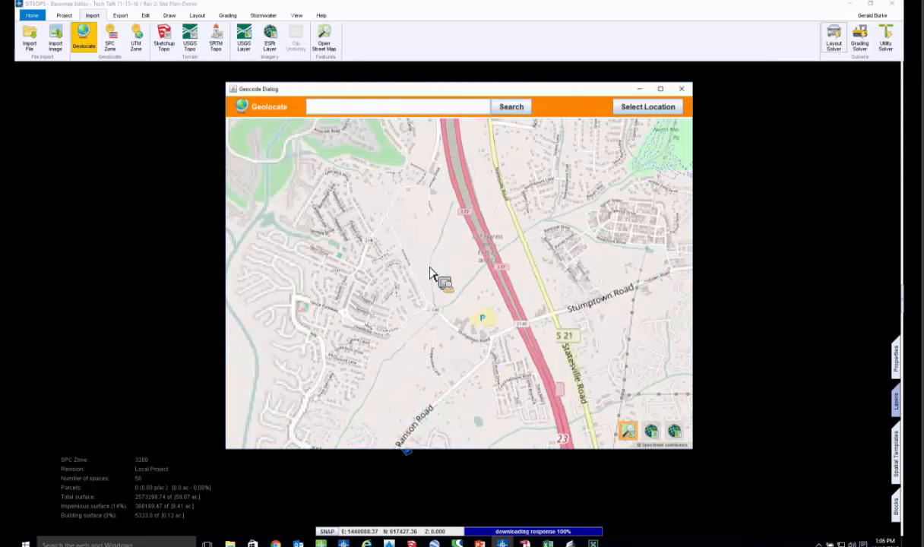
{"action": "scroll", "coordinate": [434, 270], "scroll_direction": "up", "scroll_amount": 1}
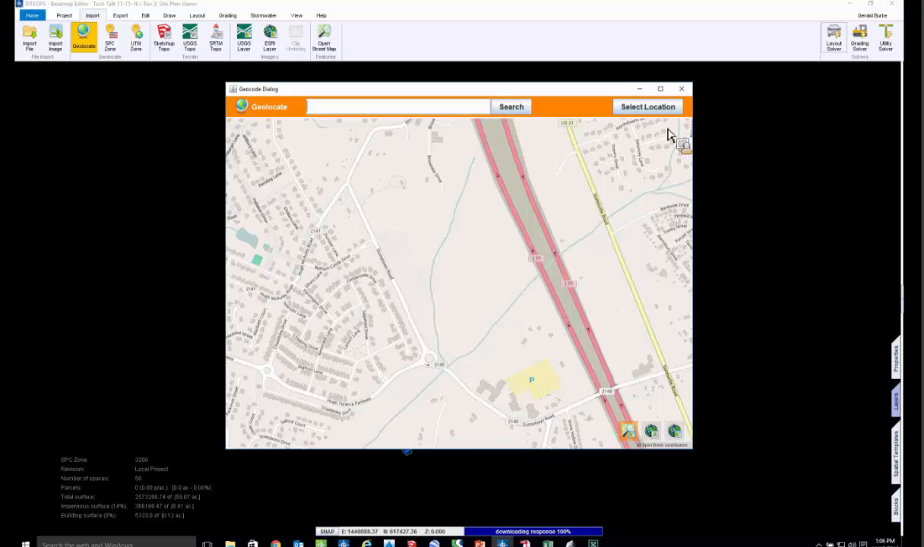
{"action": "left_click", "coordinate": [679, 107]}
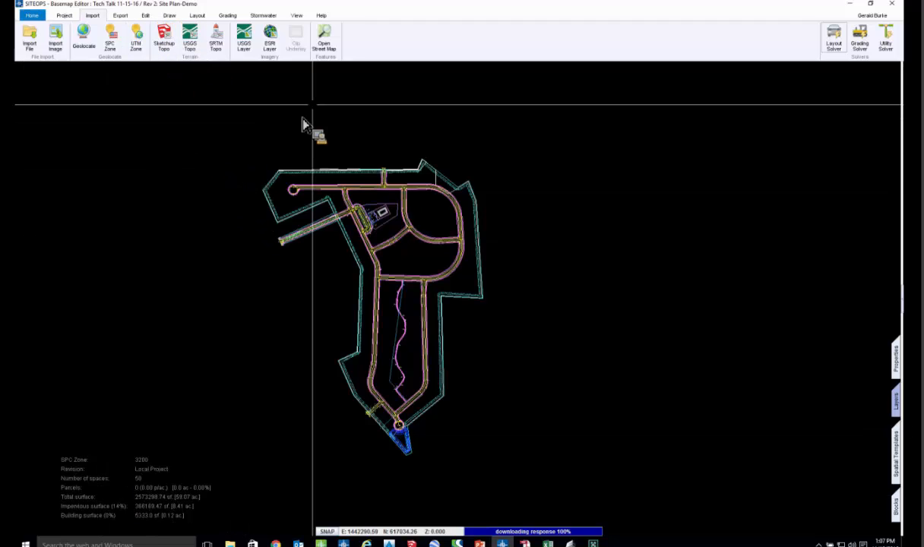
- Import the ESRI World_Imagery map as an aerial background for the site plan
{"action": "left_click", "coordinate": [270, 45]}
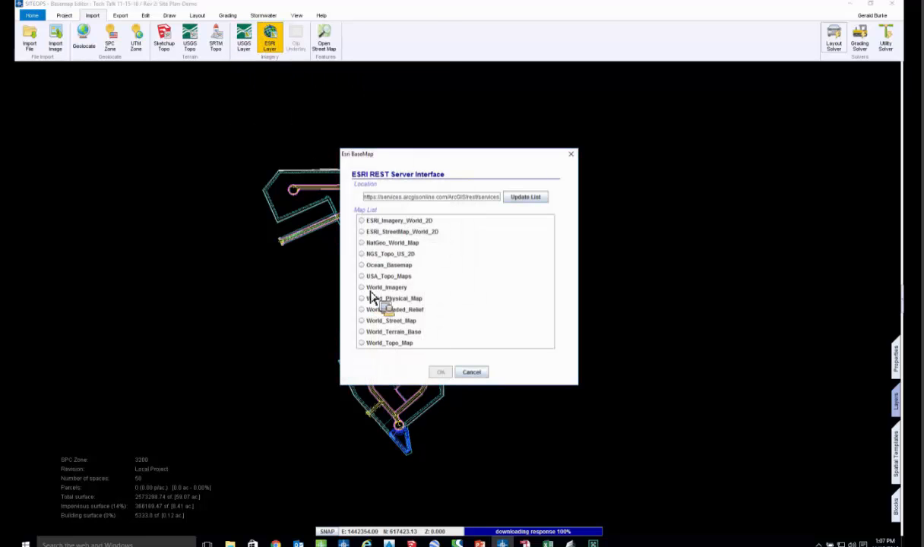
{"action": "left_click", "coordinate": [440, 372]}
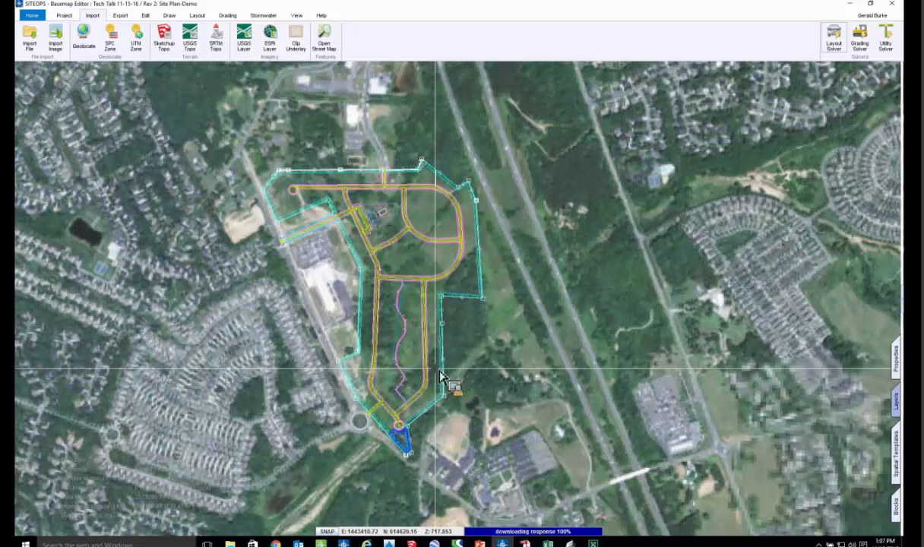
{"action": "middle_click_drag", "start_coordinate": [459, 345], "coordinate": [557, 327]}
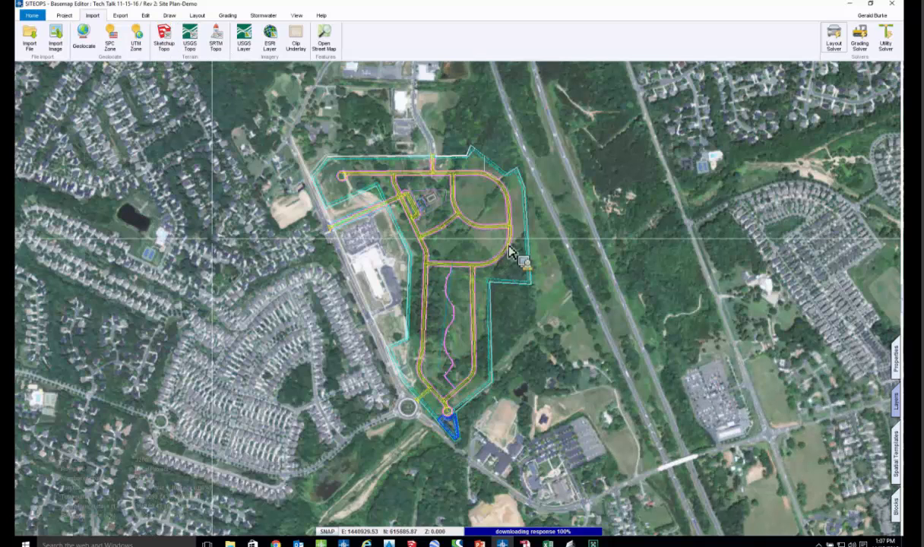
{"action": "left_click", "coordinate": [530, 205]}
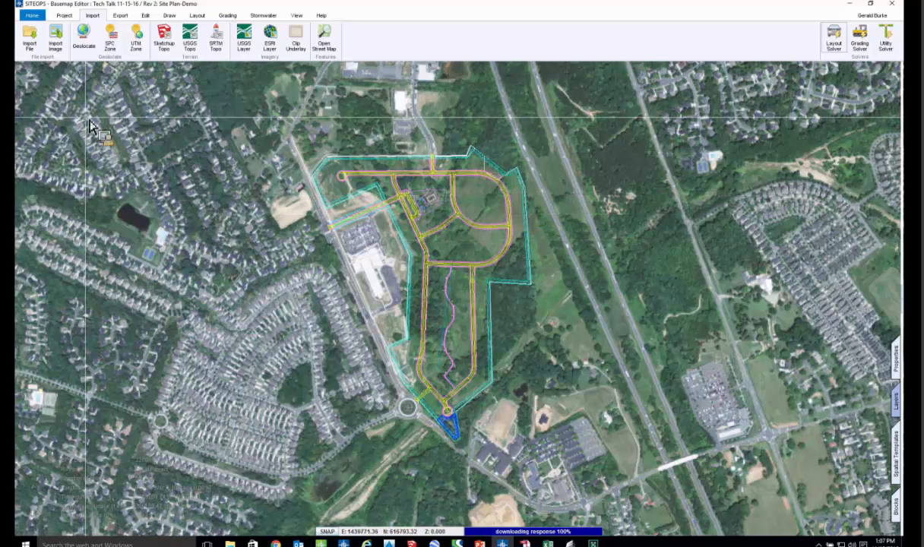
- Review the layer mapping and options for importing a file, without importing anything
{"action": "left_click", "coordinate": [30, 44]}
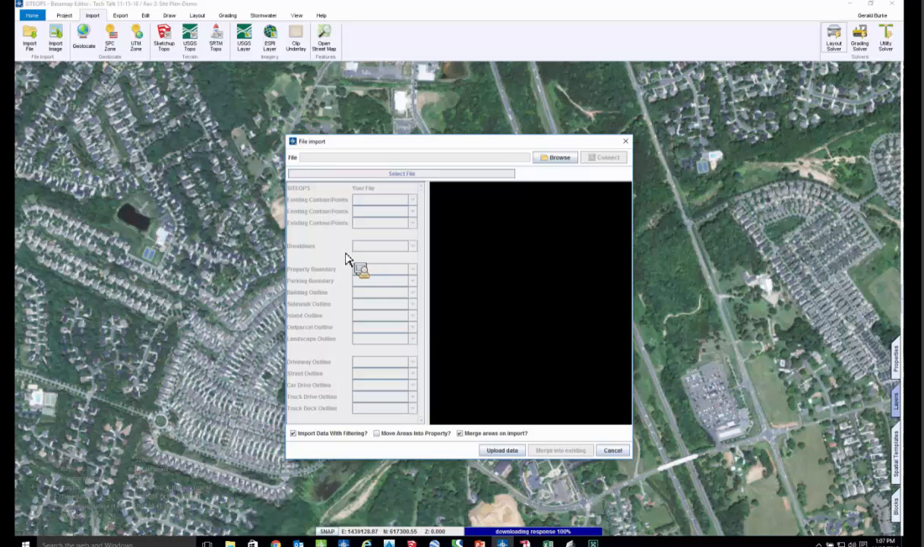
{"action": "left_click", "coordinate": [614, 452]}
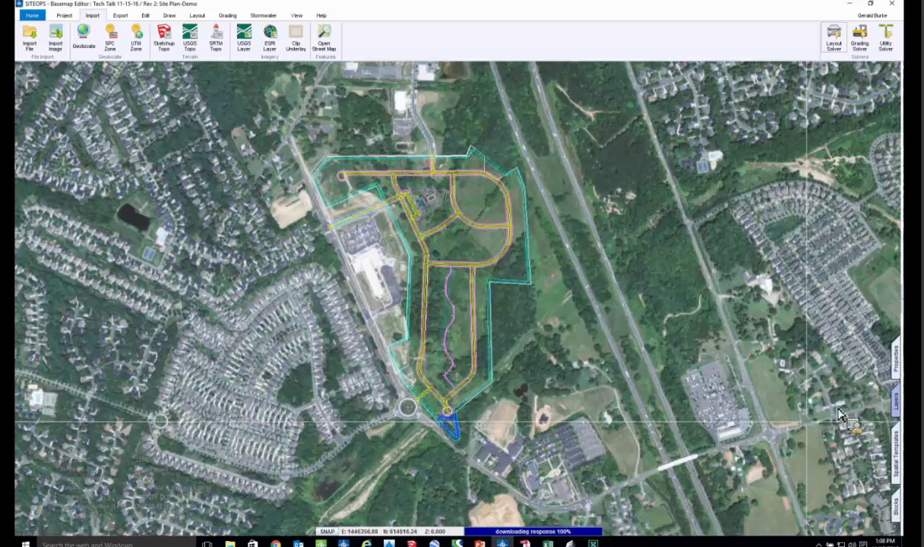
- Display the GIS Parcels custom layer over the aerial imagery around the site
{"action": "left_click", "coordinate": [901, 412]}
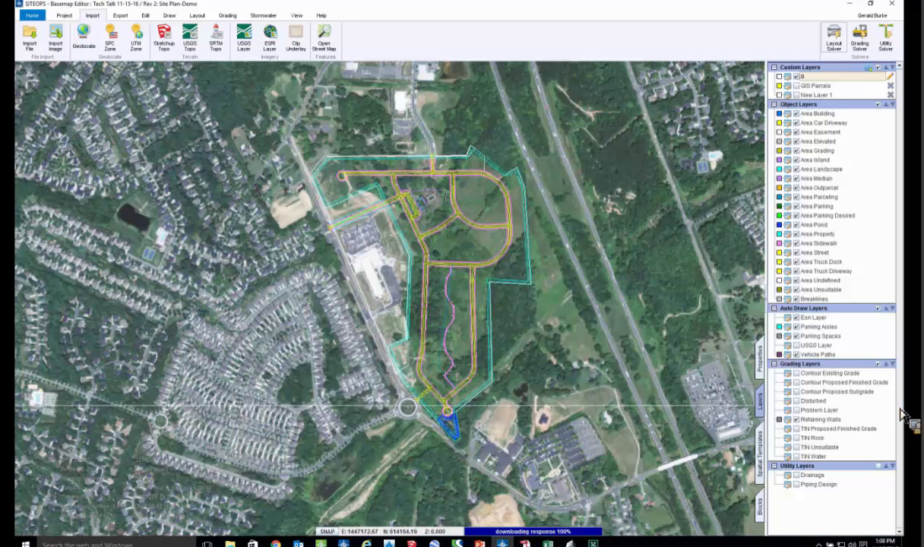
{"action": "left_click", "coordinate": [797, 87]}
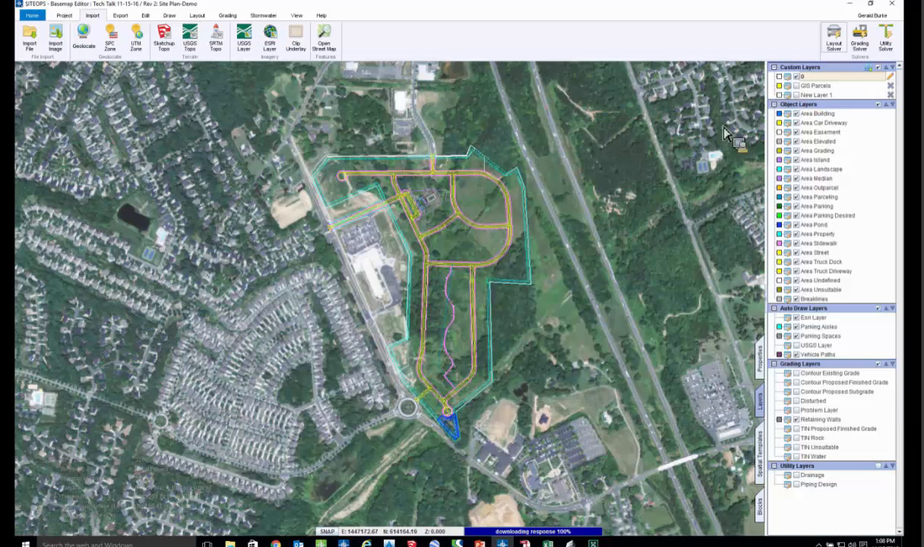
{"action": "middle_click_drag", "start_coordinate": [505, 215], "coordinate": [495, 271]}
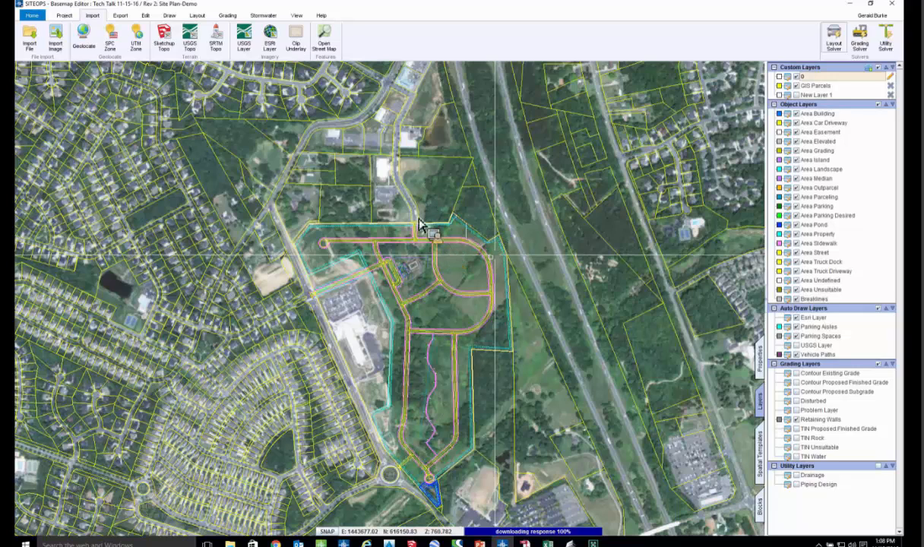
{"action": "scroll", "coordinate": [417, 245], "scroll_direction": "down", "scroll_amount": 1}
{"action": "middle_click_drag", "start_coordinate": [421, 316], "coordinate": [421, 239]}
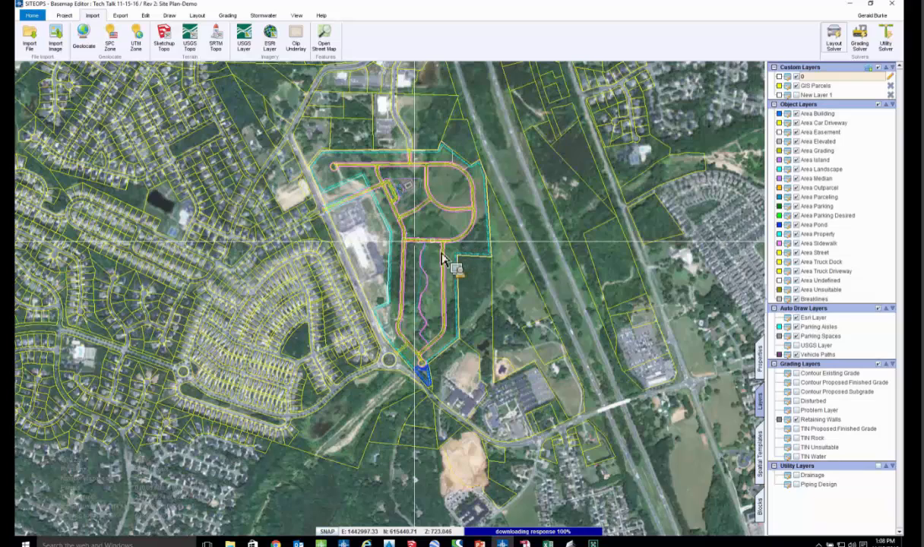
- Select all sides of the main driveway path that runs from the northern cul-de-sac around the eastern loop
{"action": "scroll", "coordinate": [423, 236], "scroll_direction": "up", "scroll_amount": 4}
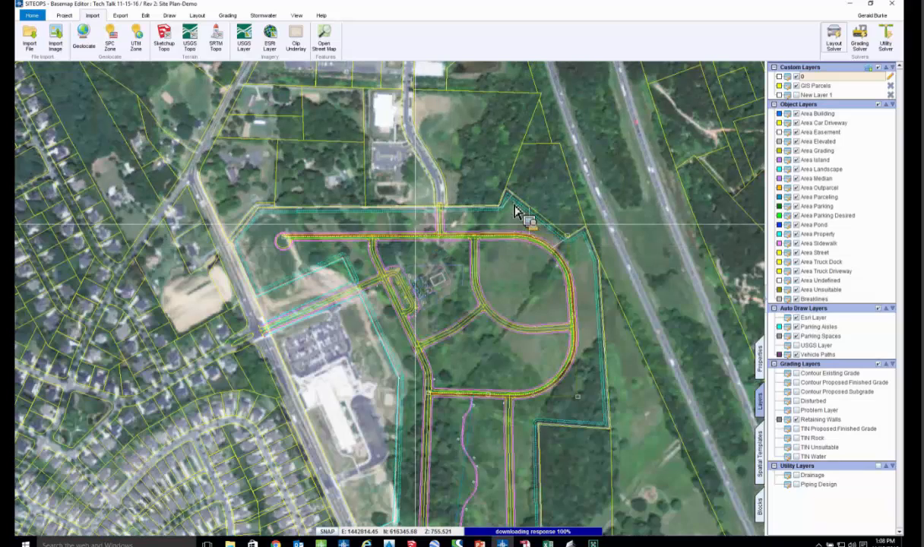
{"action": "scroll", "coordinate": [456, 204], "scroll_direction": "up", "scroll_amount": 4}
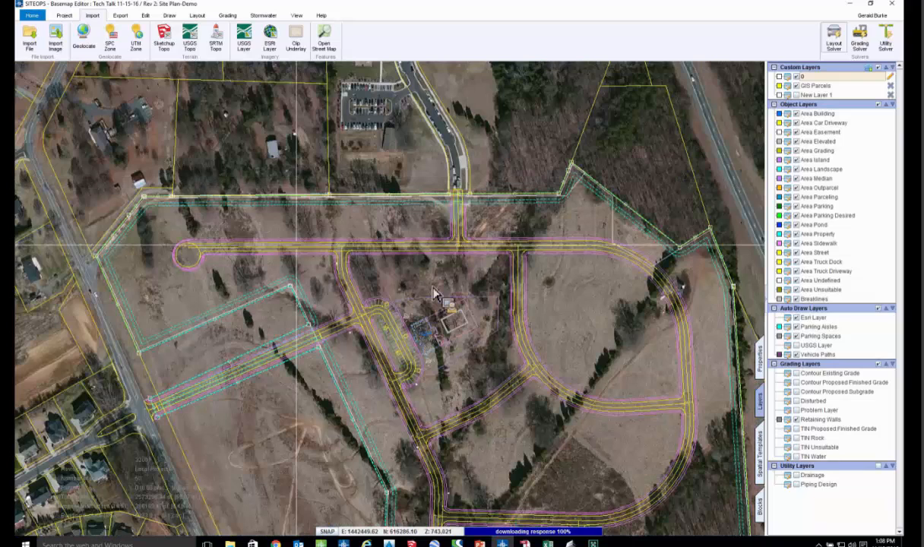
{"action": "middle_click_drag", "start_coordinate": [309, 405], "coordinate": [353, 355]}
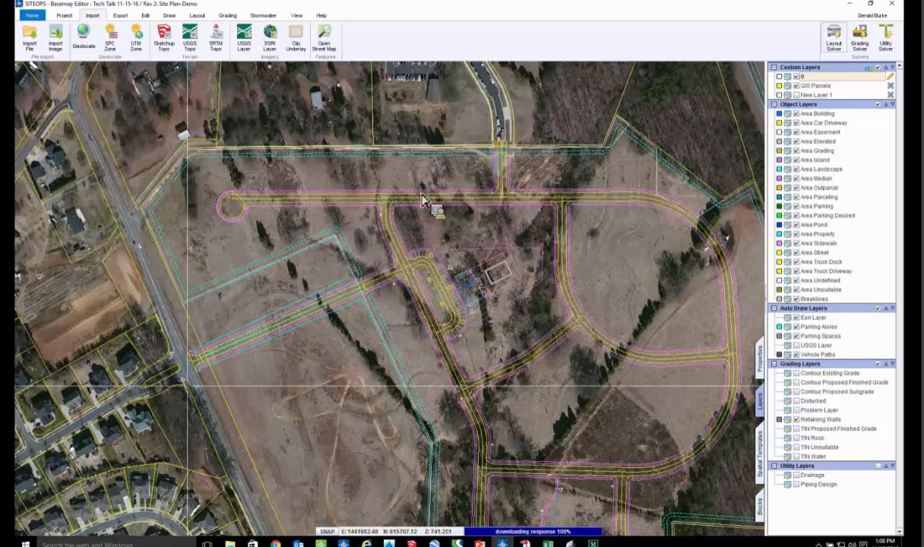
{"action": "scroll", "coordinate": [420, 193], "scroll_direction": "down", "scroll_amount": 2}
{"action": "middle_click_drag", "start_coordinate": [412, 431], "coordinate": [413, 317]}
{"action": "key", "text": "Up"}
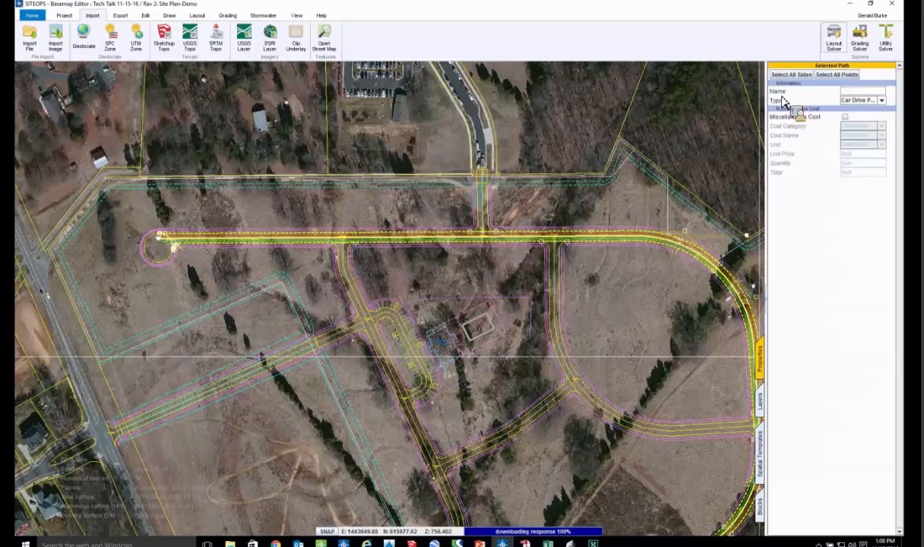
{"action": "left_click", "coordinate": [790, 76]}
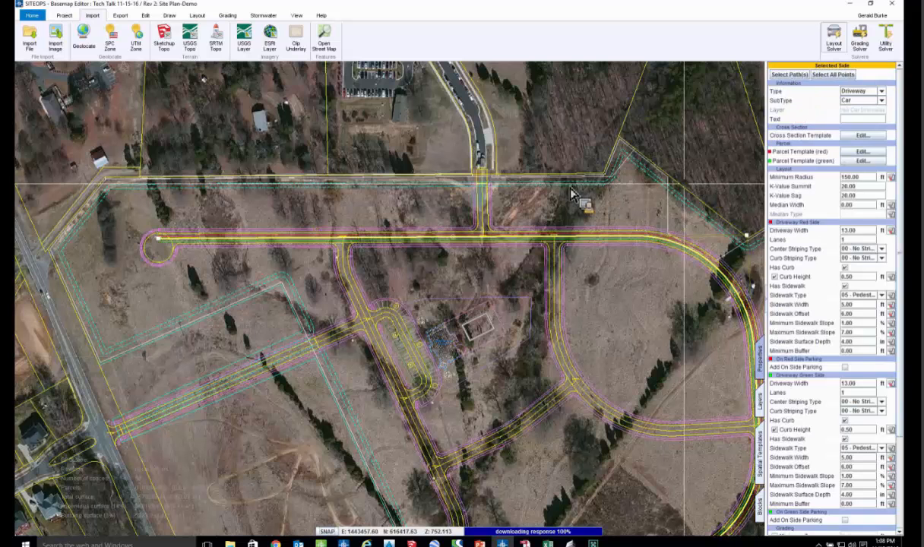
{"action": "scroll", "coordinate": [570, 190], "scroll_direction": "down", "scroll_amount": 1}
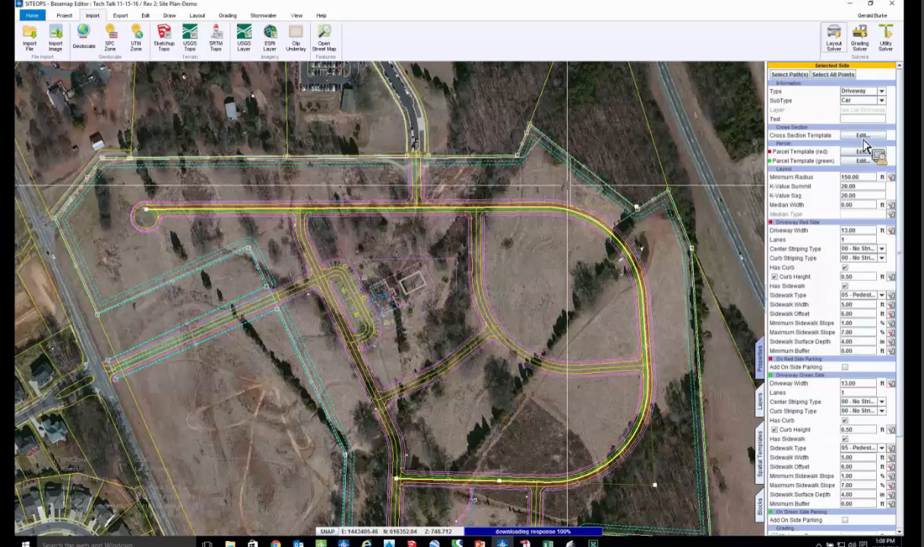
- Review the selected driveway's cross section template, including its curb, shoulder, sidewalk and ROW settings, without applying changes
{"action": "left_click", "coordinate": [862, 137]}
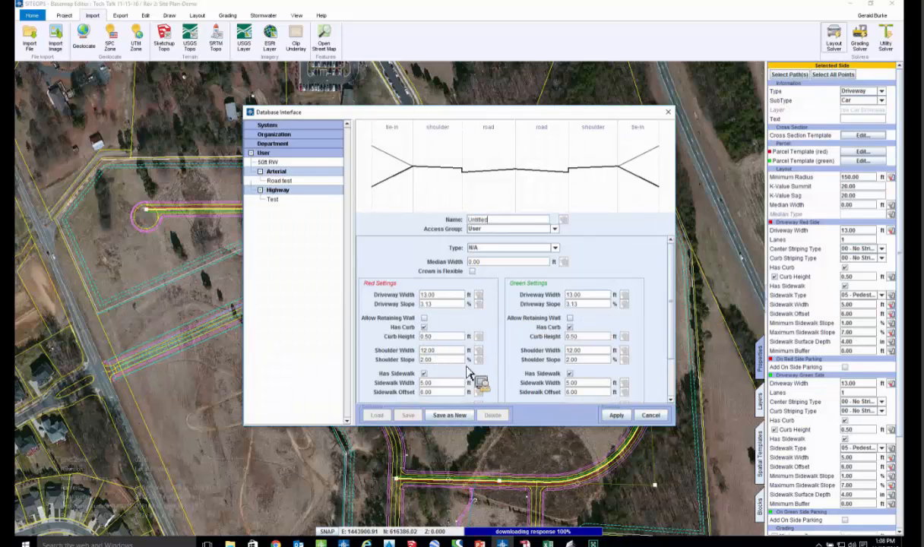
{"action": "scroll", "coordinate": [480, 384], "scroll_direction": "down", "scroll_amount": 3}
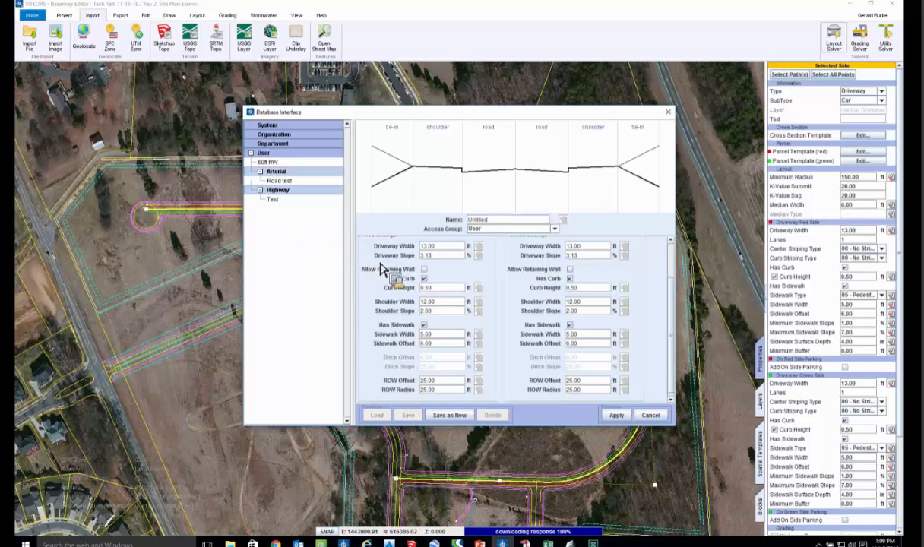
{"action": "left_click", "coordinate": [648, 415]}
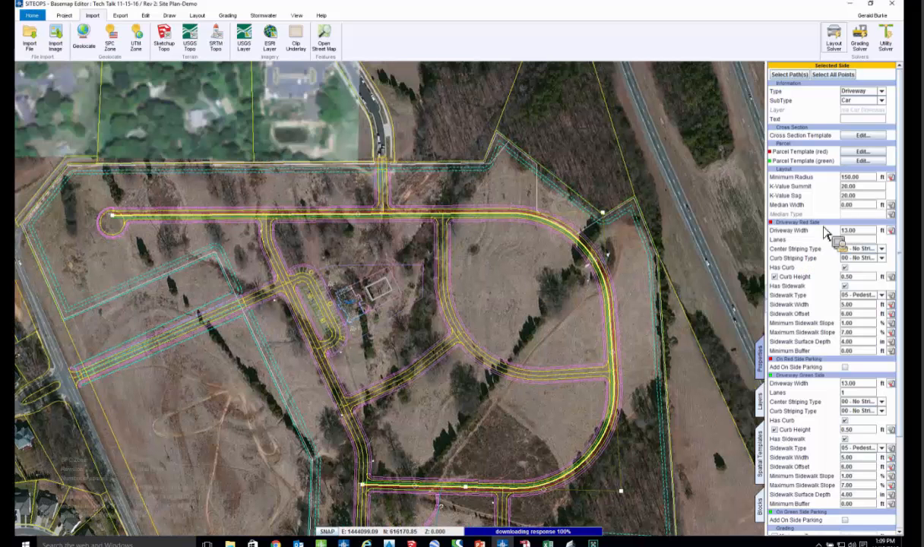
- Examine the selected driveway's K-values, minimum radius and red-side driveway width
{"action": "left_click", "coordinate": [858, 187]}
{"action": "left_click", "coordinate": [866, 197]}
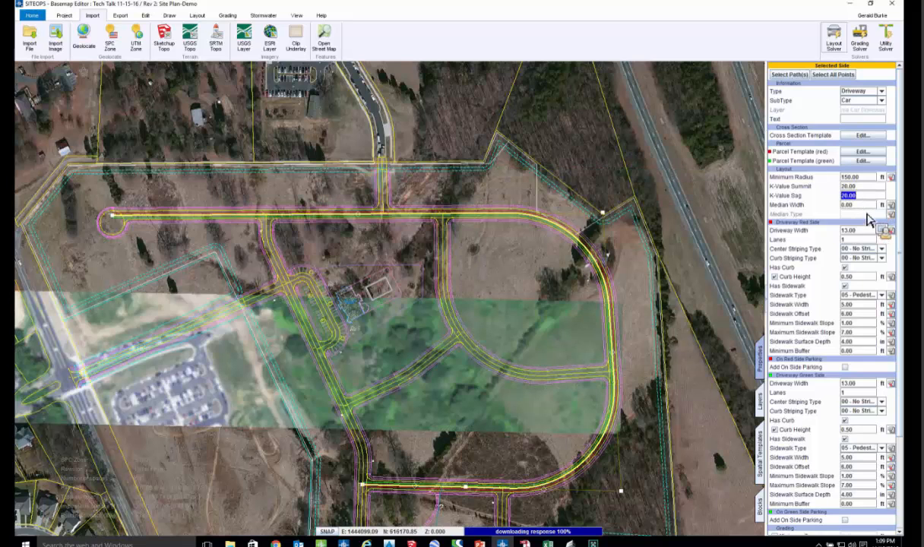
{"action": "left_click", "coordinate": [863, 177]}
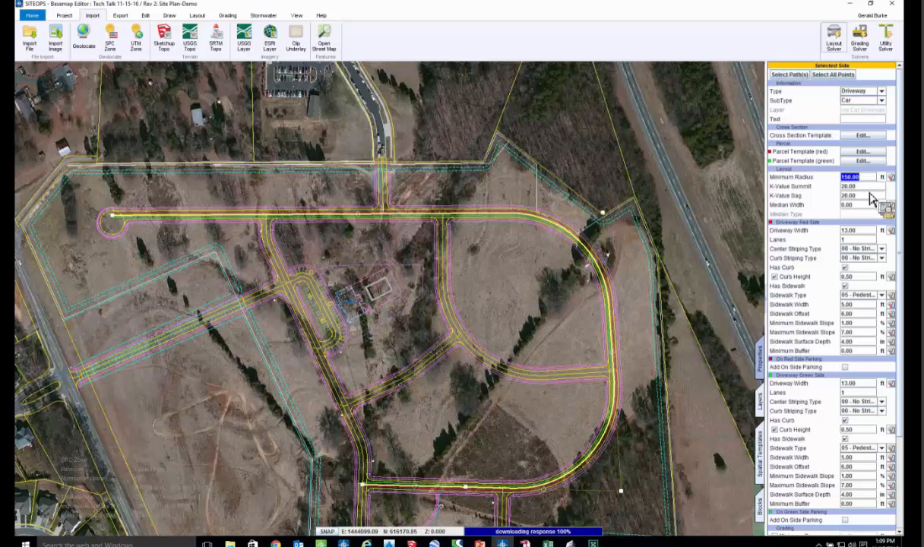
{"action": "left_click", "coordinate": [863, 231]}
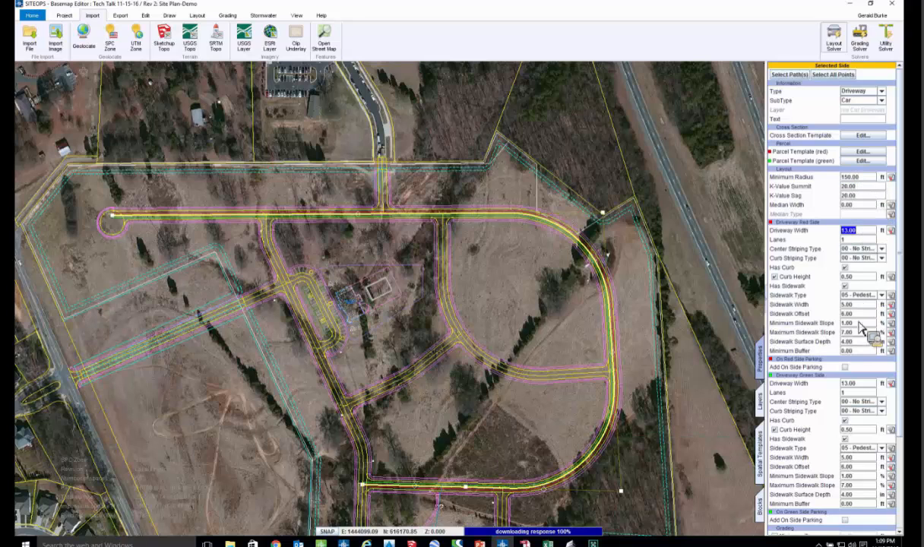
- Examine the driveway's green-side curb height and sidewalk type options, along with its cross slope, surface type options and surface depth
{"action": "scroll", "coordinate": [863, 346], "scroll_direction": "down", "scroll_amount": 3}
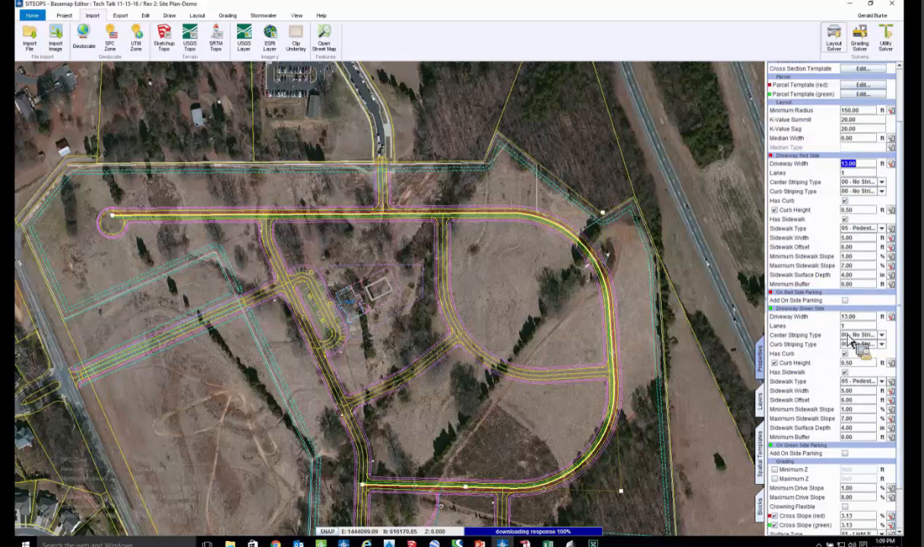
{"action": "scroll", "coordinate": [857, 335], "scroll_direction": "down", "scroll_amount": 2}
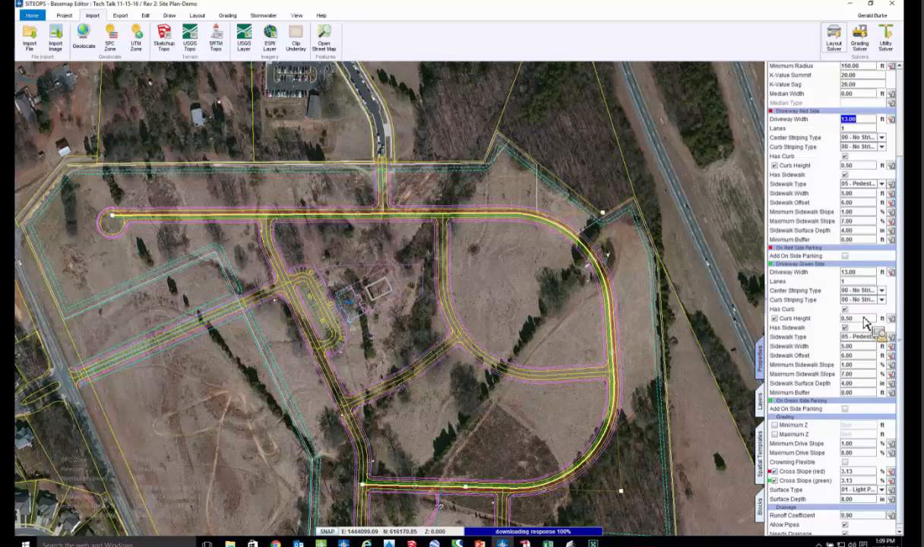
{"action": "left_click", "coordinate": [858, 319]}
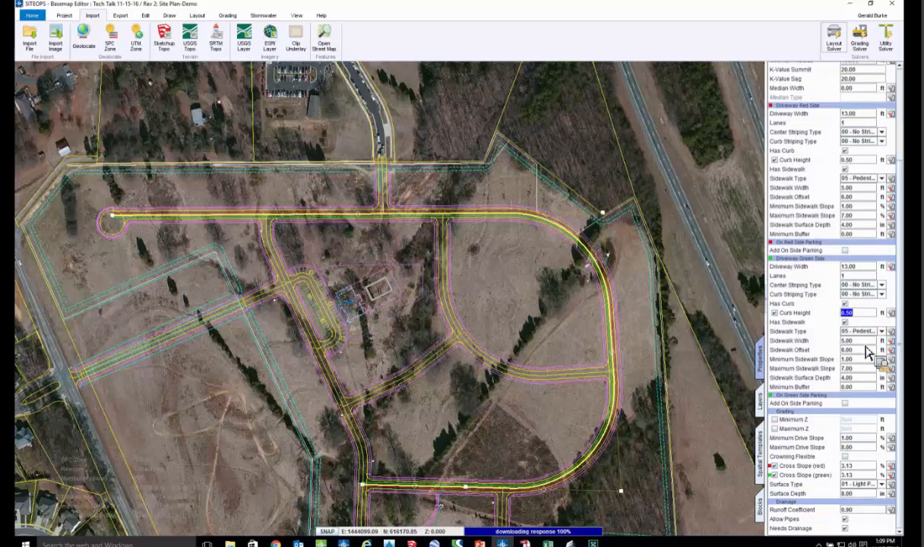
{"action": "left_click", "coordinate": [882, 332]}
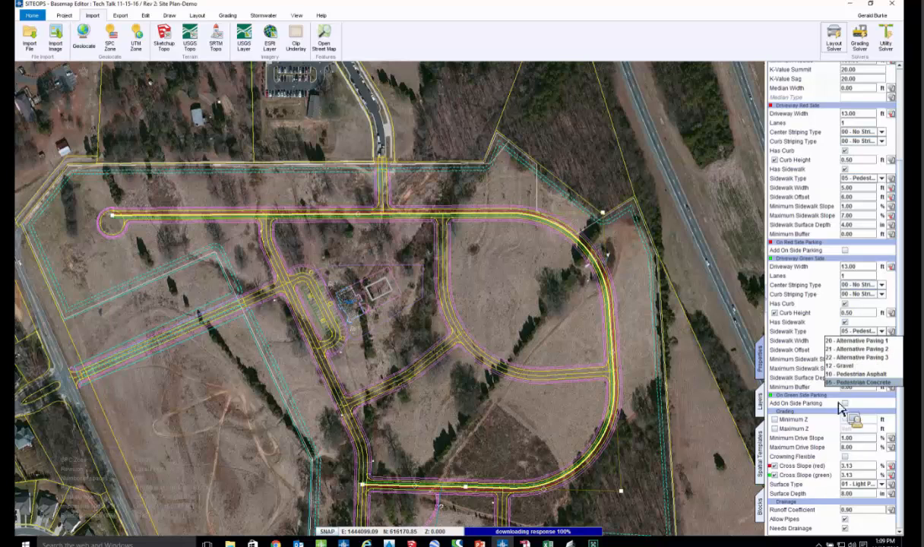
{"action": "left_click", "coordinate": [854, 467]}
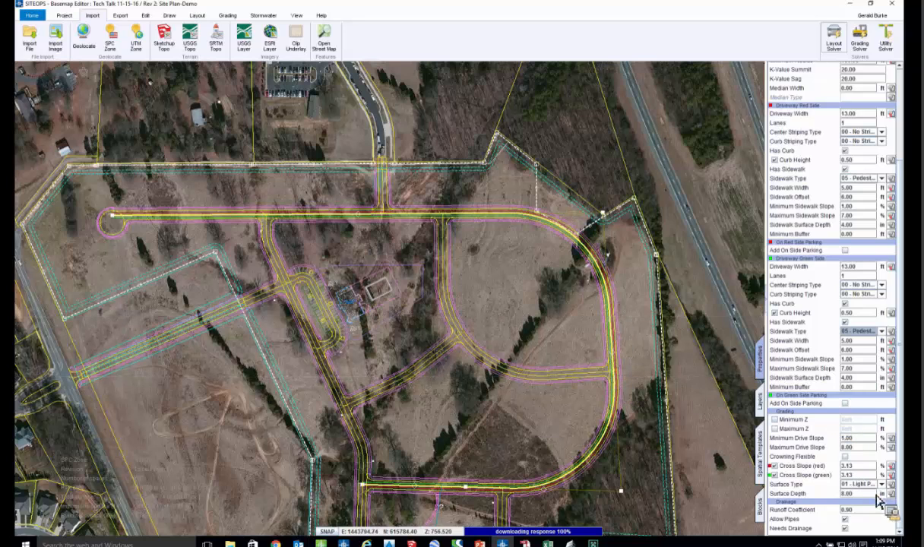
{"action": "left_click", "coordinate": [883, 484]}
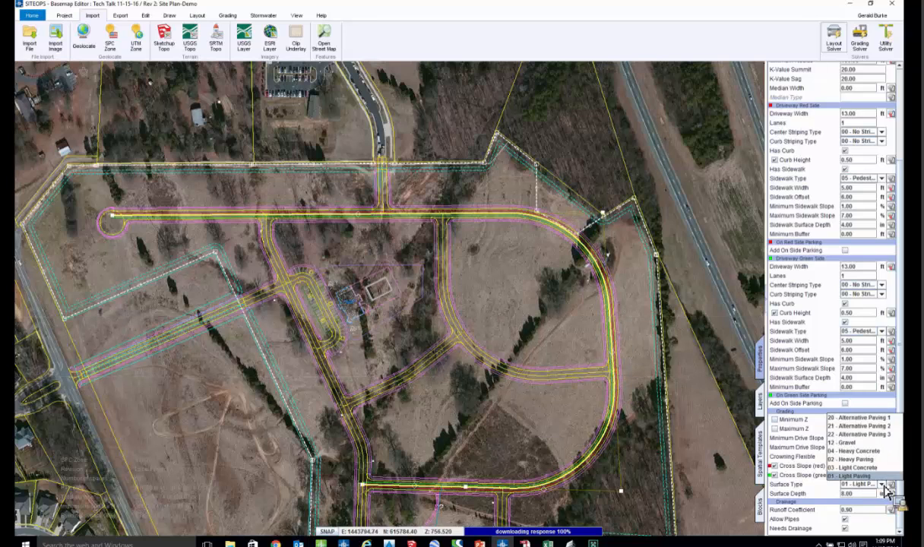
{"action": "left_click", "coordinate": [884, 488]}
{"action": "left_click", "coordinate": [856, 495]}
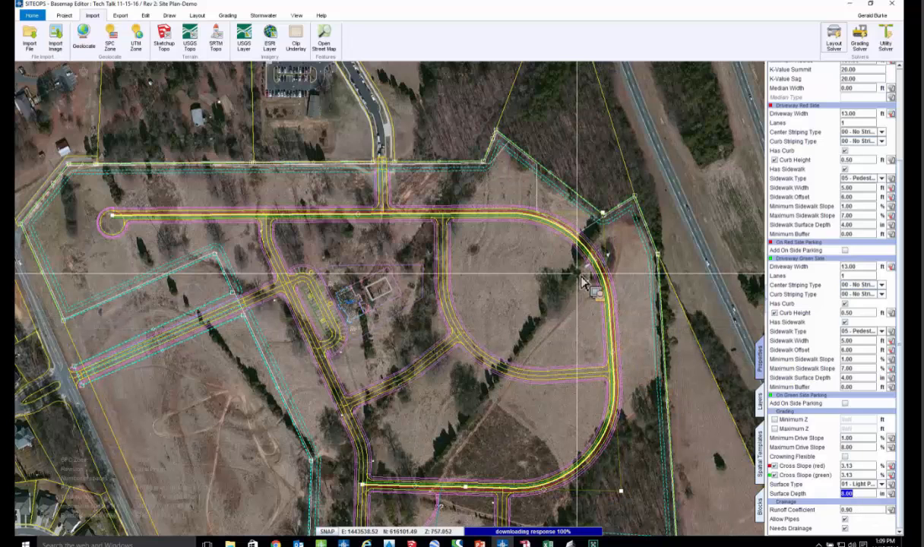
- View the graded site with its contours and boundaries in the Landscape 3D Viewer
{"action": "middle_click_drag", "start_coordinate": [531, 255], "coordinate": [507, 255]}
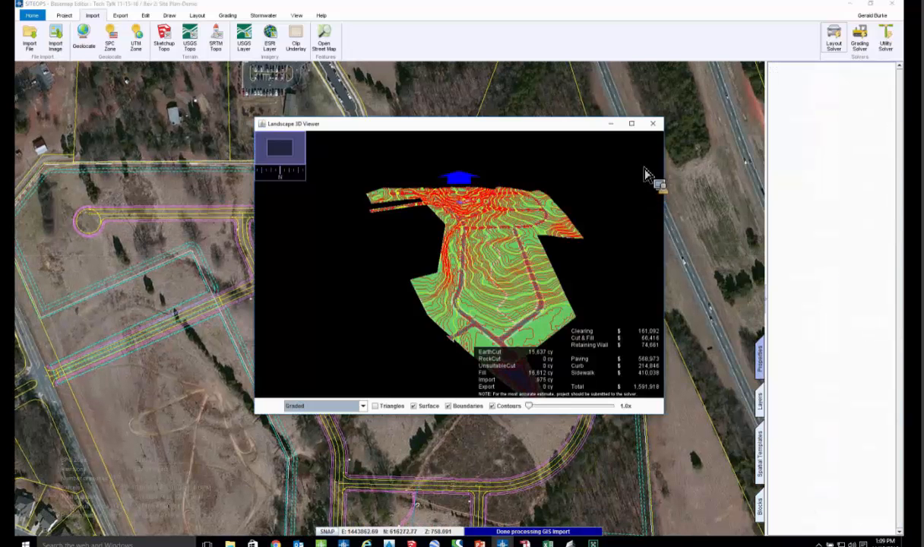
{"action": "left_click", "coordinate": [635, 125]}
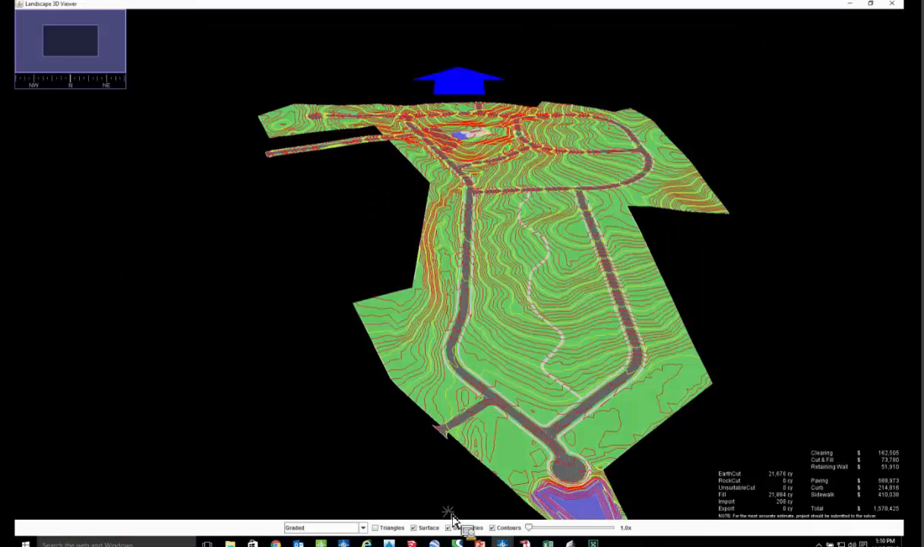
{"action": "left_click", "coordinate": [455, 528]}
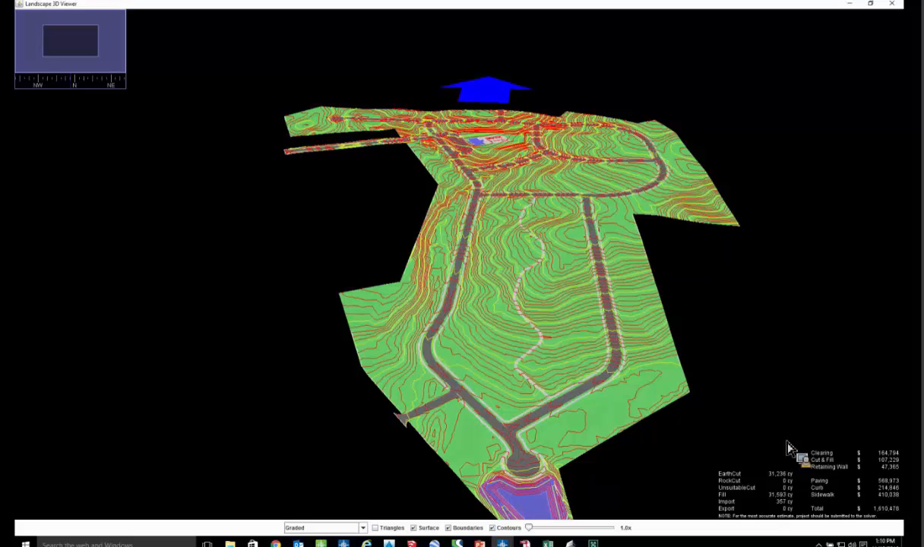
- Return to the basemap editor, convert the selected site boundary path to an area, and set the area's type to Parceling
{"action": "left_click_drag", "start_coordinate": [561, 282], "coordinate": [581, 297]}
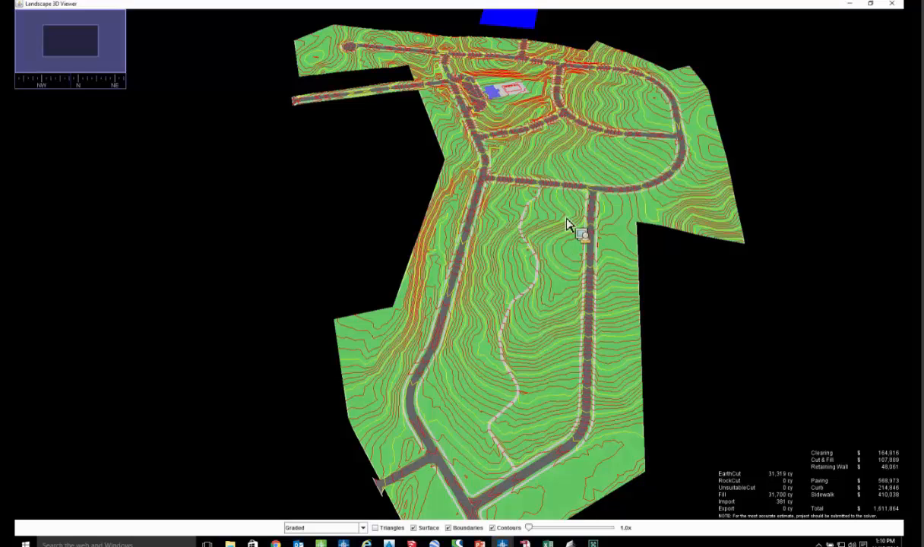
{"action": "key", "text": "alt+Tab"}
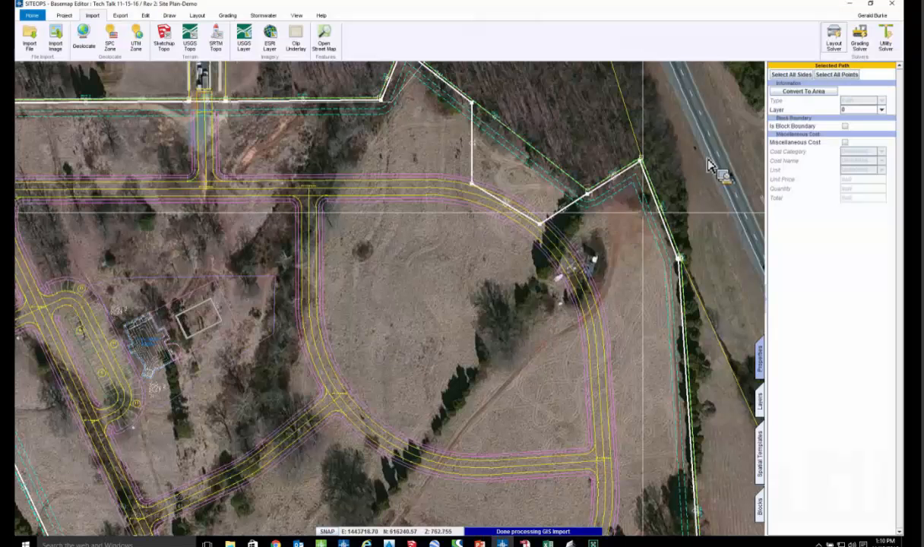
{"action": "left_click", "coordinate": [805, 92]}
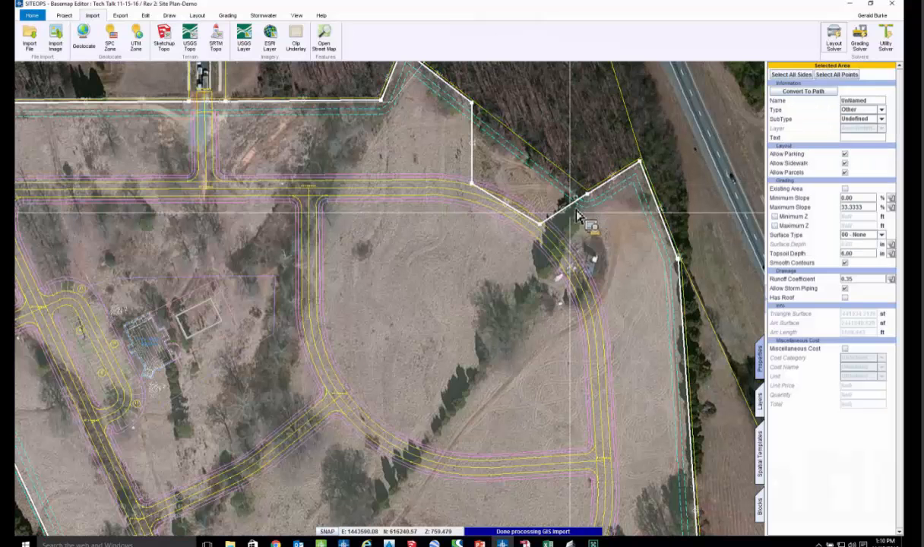
{"action": "scroll", "coordinate": [594, 180], "scroll_direction": "down", "scroll_amount": 2}
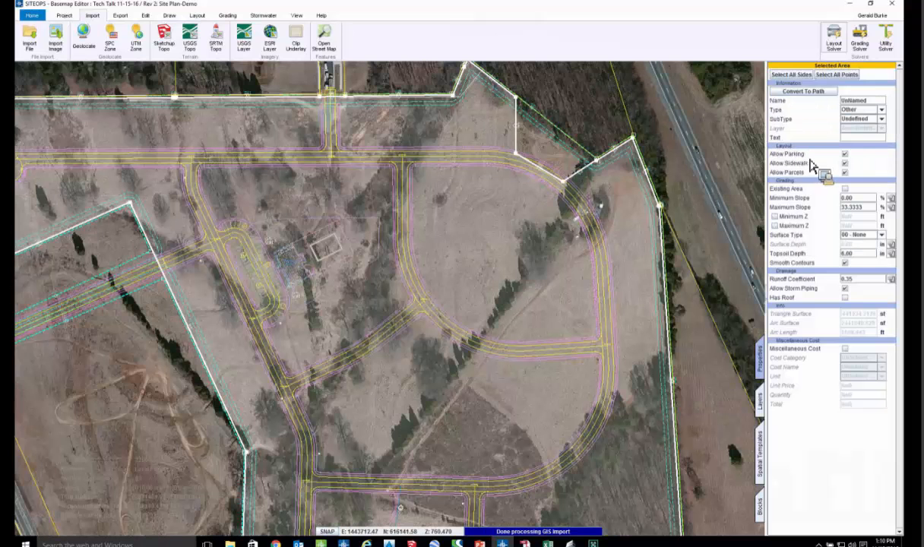
{"action": "left_click", "coordinate": [862, 110]}
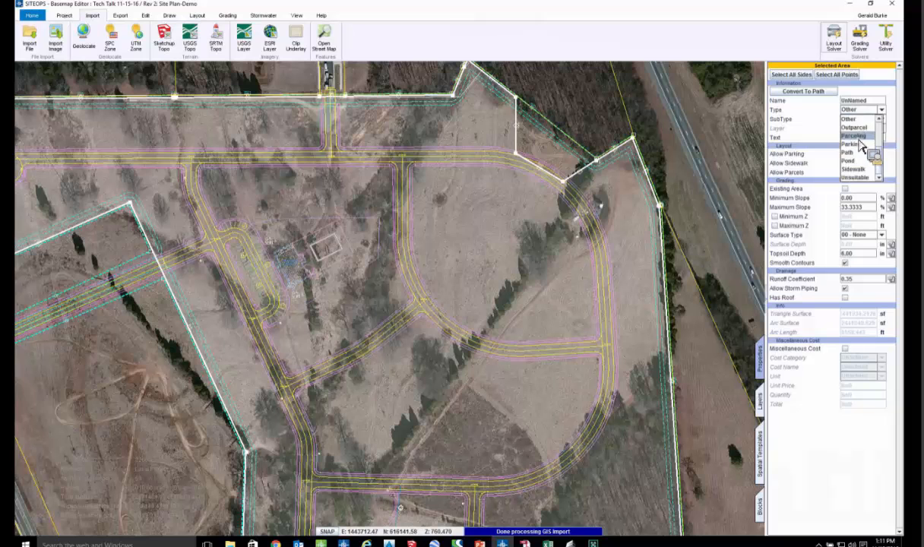
{"action": "left_click", "coordinate": [851, 154]}
{"action": "scroll", "coordinate": [517, 258], "scroll_direction": "down", "scroll_amount": 3}
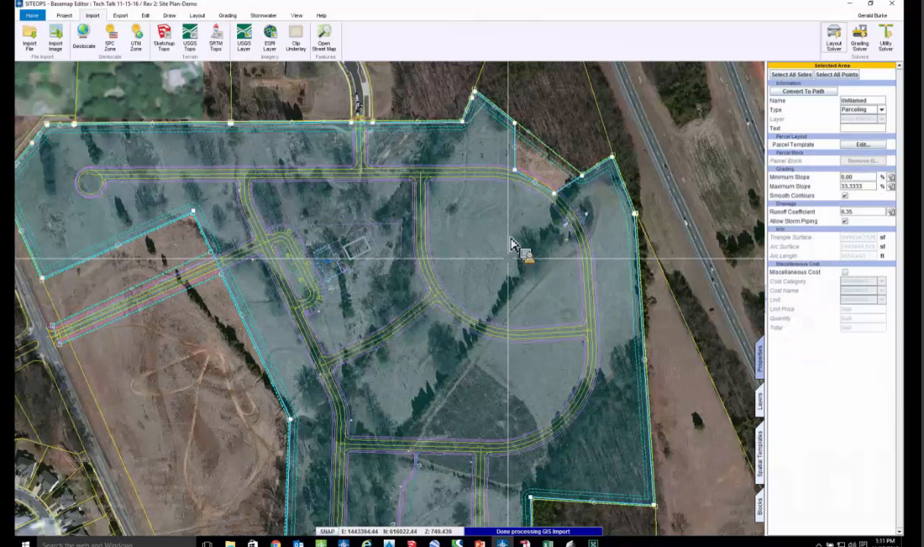
{"action": "scroll", "coordinate": [513, 245], "scroll_direction": "up", "scroll_amount": 2}
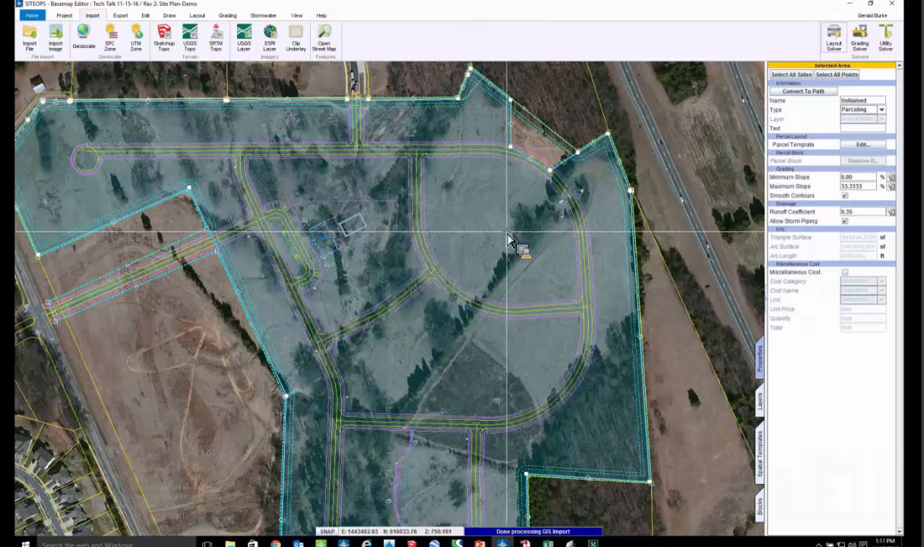
- Review the parceling area's default template settings for parcel layout, building size and setbacks, yard and tie-in slopes, and parcel walls
{"action": "left_click", "coordinate": [862, 144]}
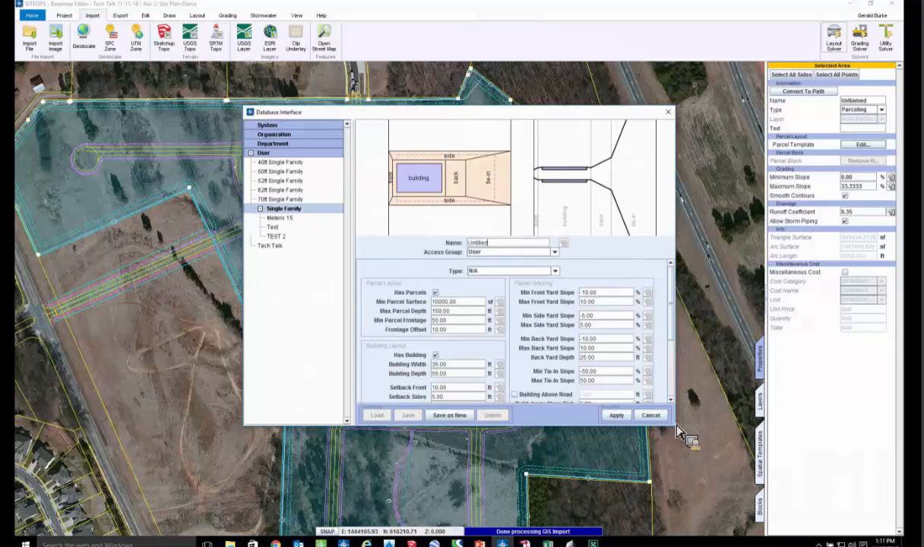
{"action": "left_click_drag", "start_coordinate": [678, 438], "coordinate": [686, 515]}
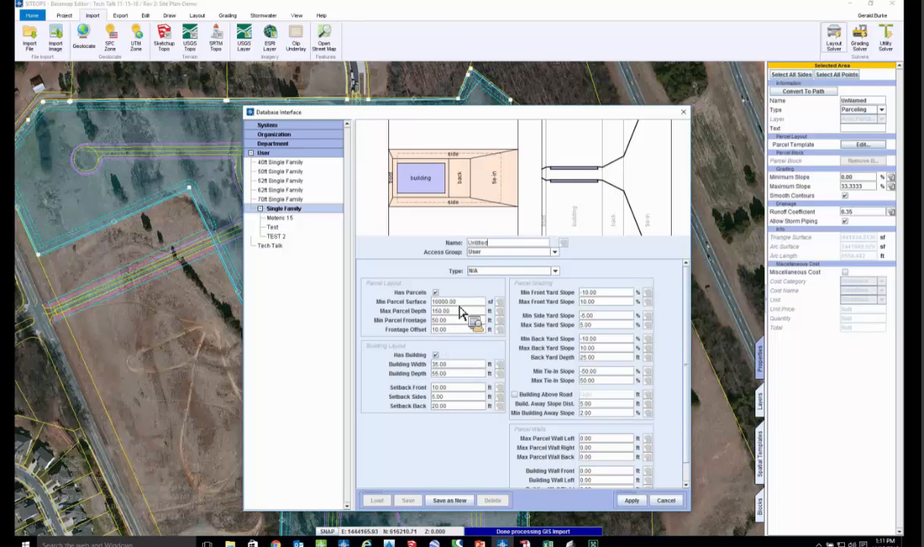
{"action": "double_click", "coordinate": [455, 311]}
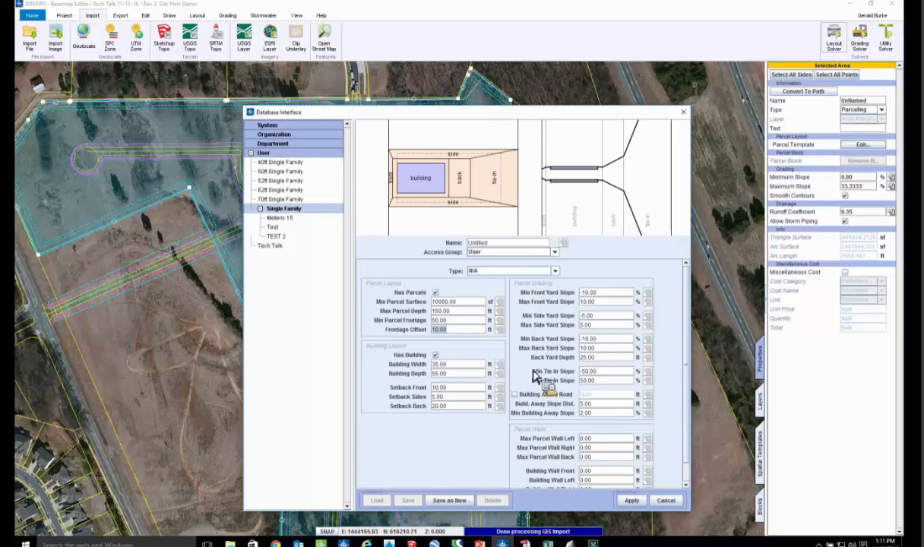
{"action": "left_click", "coordinate": [467, 369]}
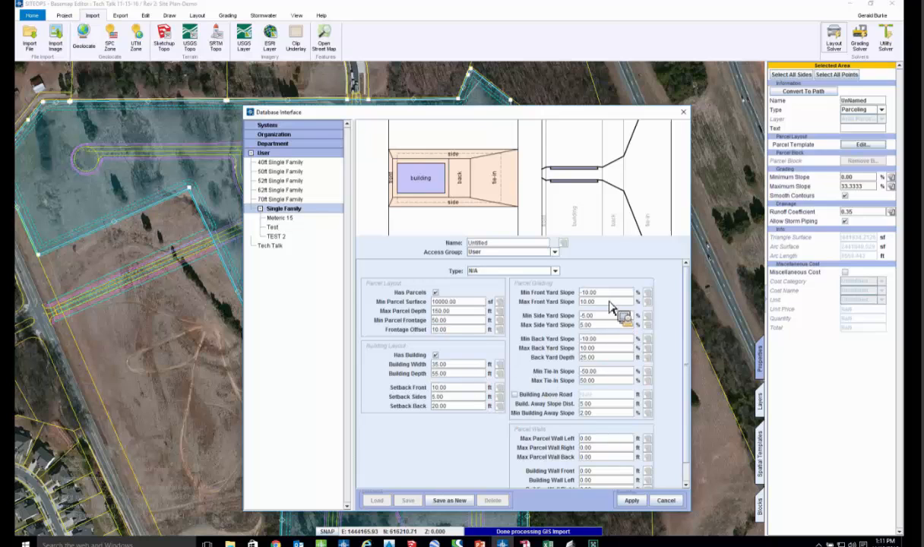
{"action": "left_click", "coordinate": [585, 294]}
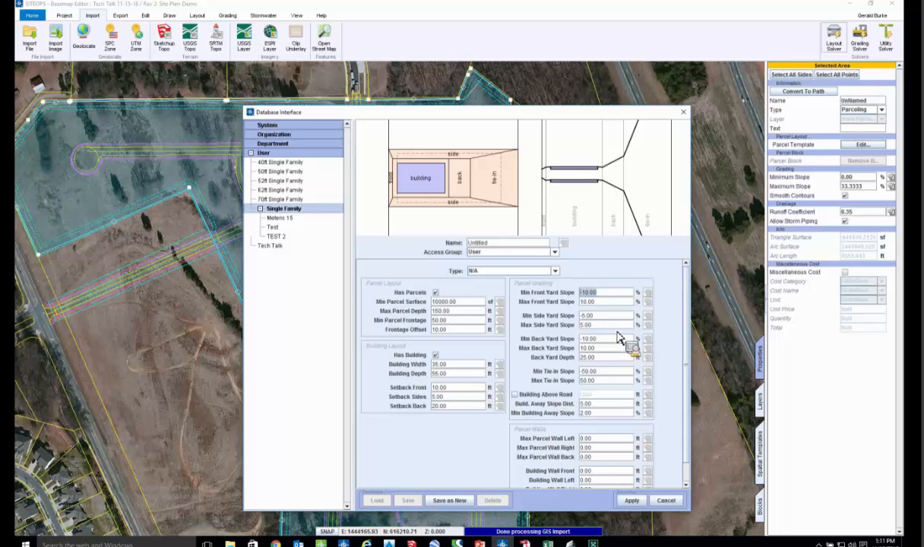
{"action": "left_click", "coordinate": [600, 357]}
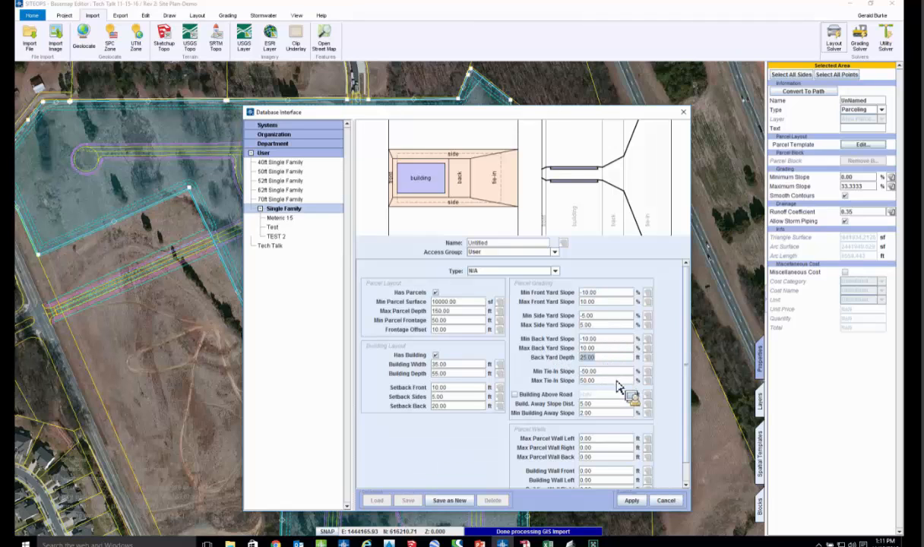
{"action": "key", "text": "Tab"}
{"action": "scroll", "coordinate": [620, 401], "scroll_direction": "down", "scroll_amount": 2}
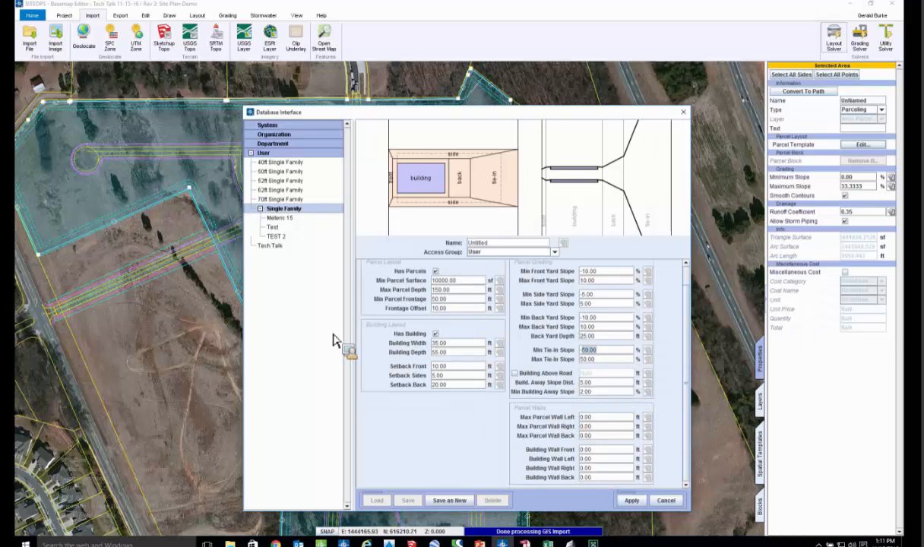
- Apply the Tech Talk single-family parcel template to the parceling area and run the Layout Solver
{"action": "double_click", "coordinate": [272, 246]}
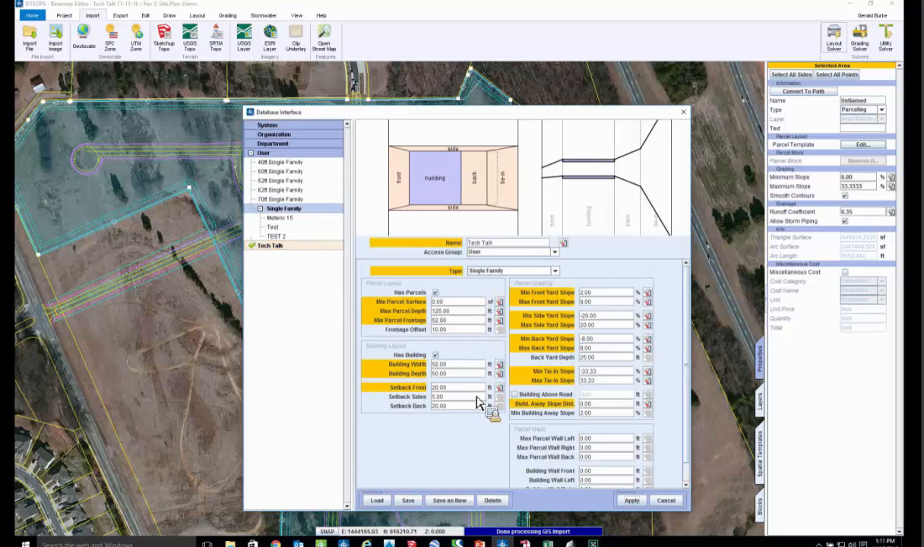
{"action": "left_click", "coordinate": [632, 502]}
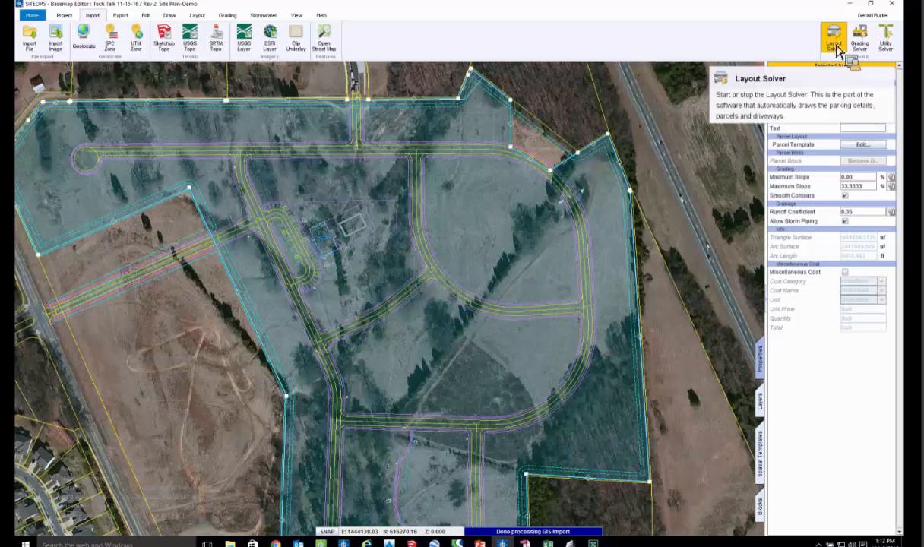
{"action": "left_click", "coordinate": [833, 40]}
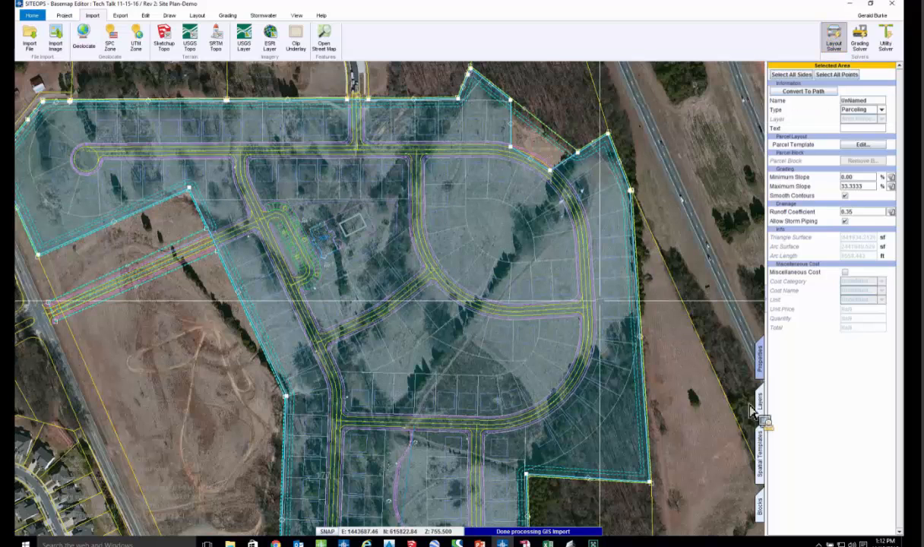
- Turn off the Esri Layer imagery and examine the generated lots along with the project's parcel and surface statistics
{"action": "left_click", "coordinate": [760, 402]}
{"action": "left_click_drag", "start_coordinate": [788, 348], "coordinate": [800, 325]}
{"action": "left_click", "coordinate": [797, 319]}
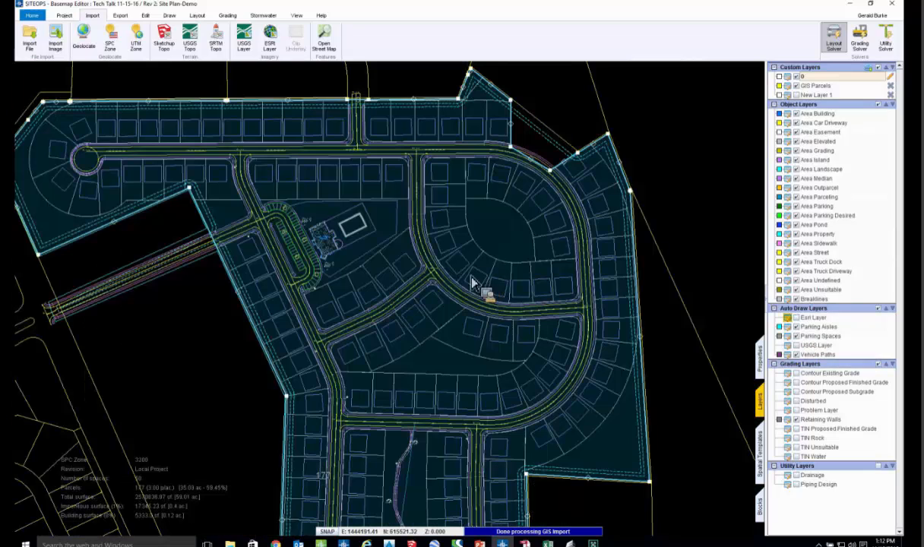
{"action": "scroll", "coordinate": [454, 287], "scroll_direction": "up", "scroll_amount": 1}
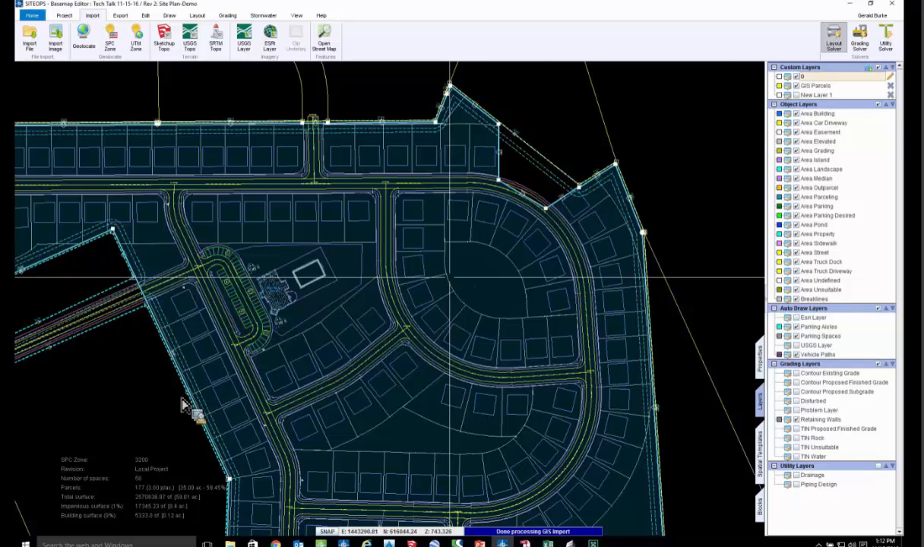
{"action": "scroll", "coordinate": [80, 502], "scroll_direction": "down", "scroll_amount": 1}
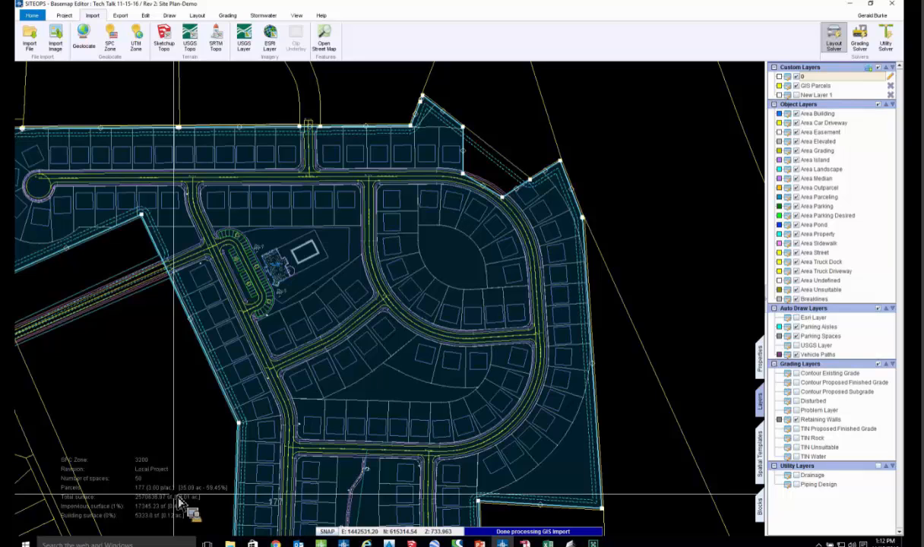
{"action": "middle_click_drag", "start_coordinate": [214, 490], "coordinate": [240, 422]}
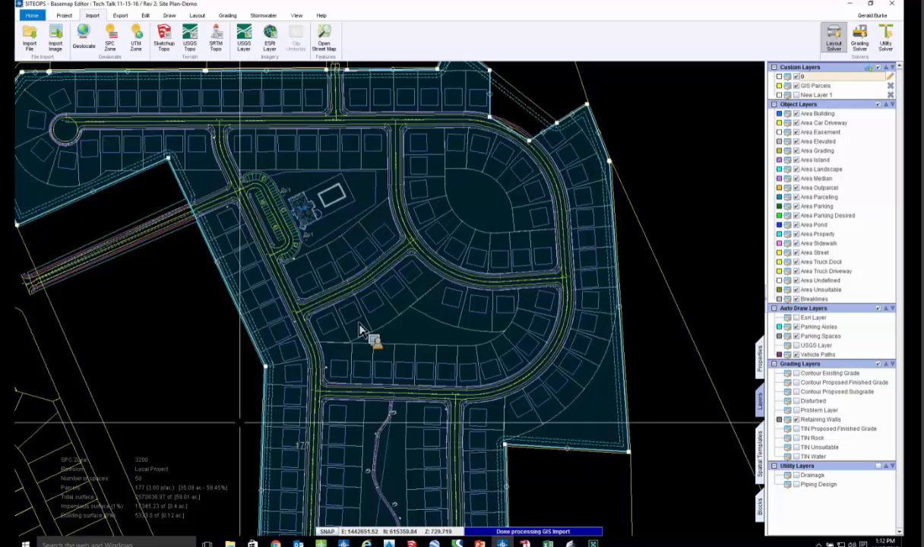
{"action": "scroll", "coordinate": [361, 329], "scroll_direction": "down", "scroll_amount": 2}
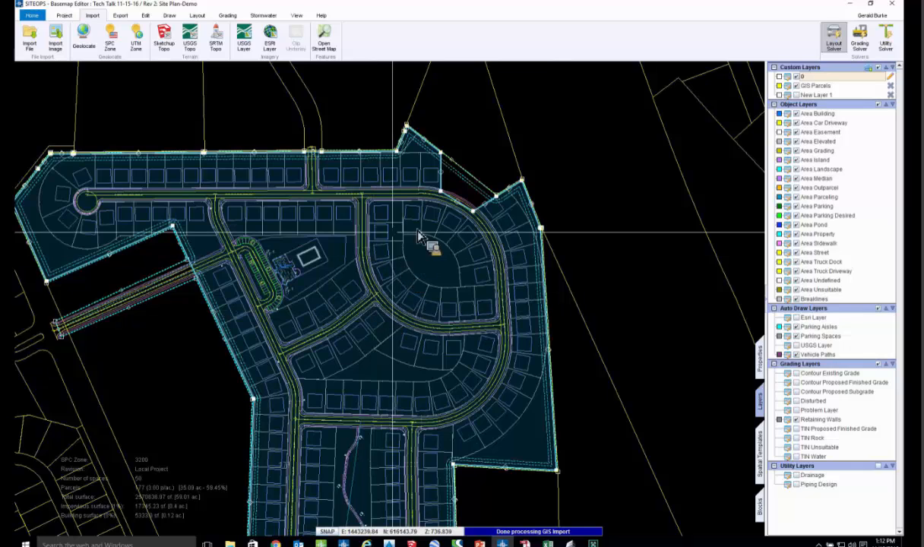
- Grade the parceled site with the Grading Solver and examine its cut and fill in the 3D viewer with boundaries hidden
{"action": "left_click", "coordinate": [835, 57]}
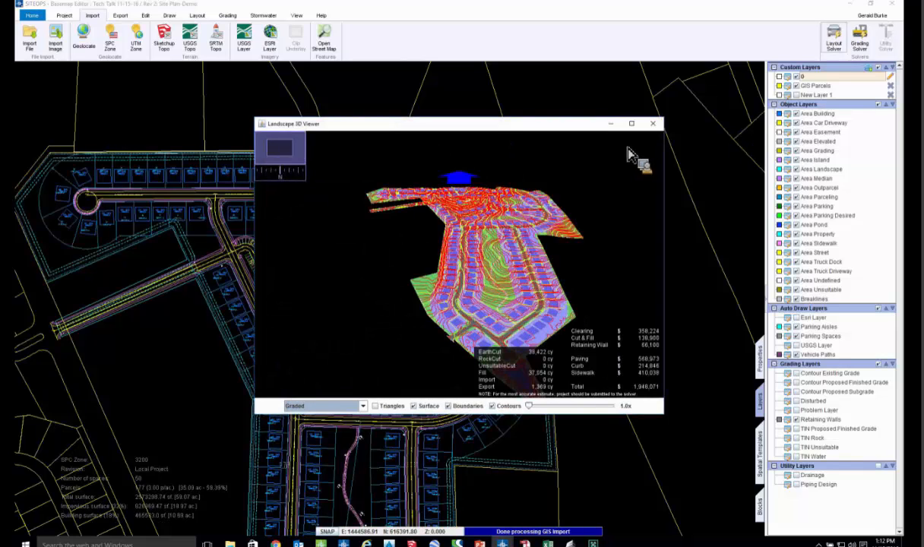
{"action": "left_click", "coordinate": [631, 123]}
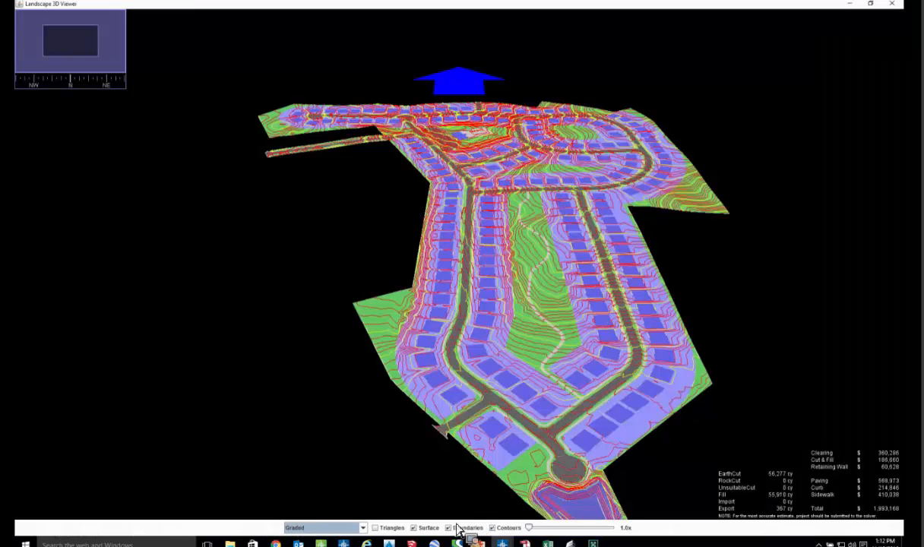
{"action": "left_click", "coordinate": [459, 530]}
{"action": "left_click_drag", "start_coordinate": [502, 314], "coordinate": [434, 306]}
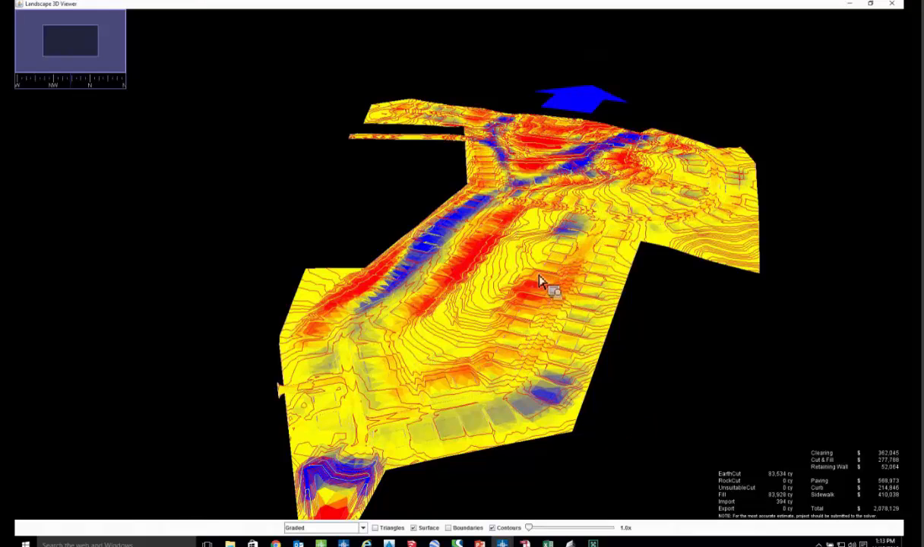
{"action": "left_click_drag", "start_coordinate": [540, 277], "coordinate": [509, 252]}
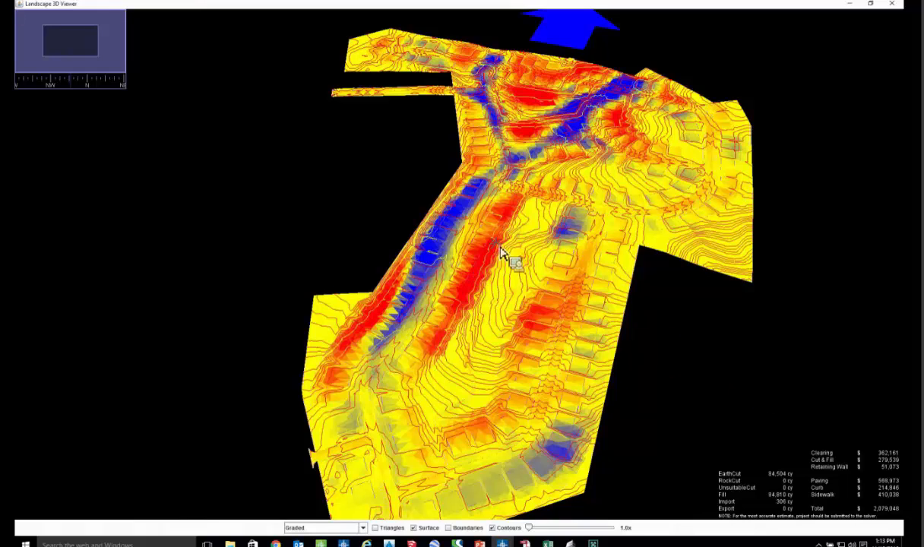
{"action": "left_click_drag", "start_coordinate": [472, 242], "coordinate": [402, 282]}
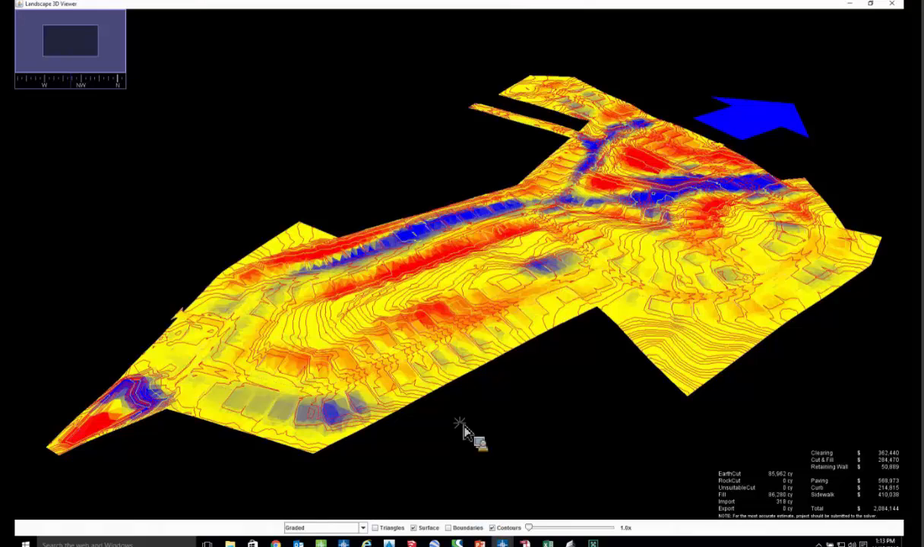
{"action": "left_click_drag", "start_coordinate": [532, 320], "coordinate": [532, 244]}
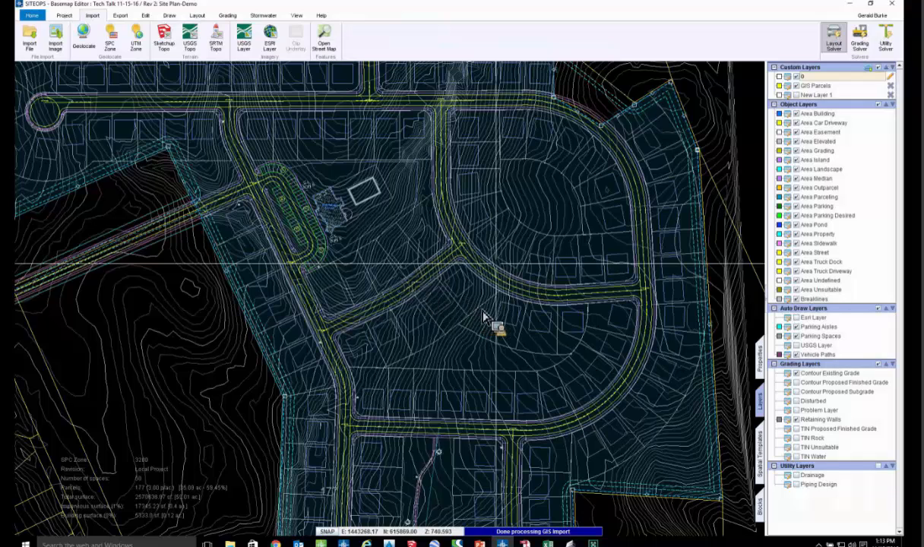
- Draw an angled drive path through the interior lots, connecting the southern street to the northern street, and inspect the regenerated parcels around it
{"action": "scroll", "coordinate": [487, 318], "scroll_direction": "up", "scroll_amount": 1}
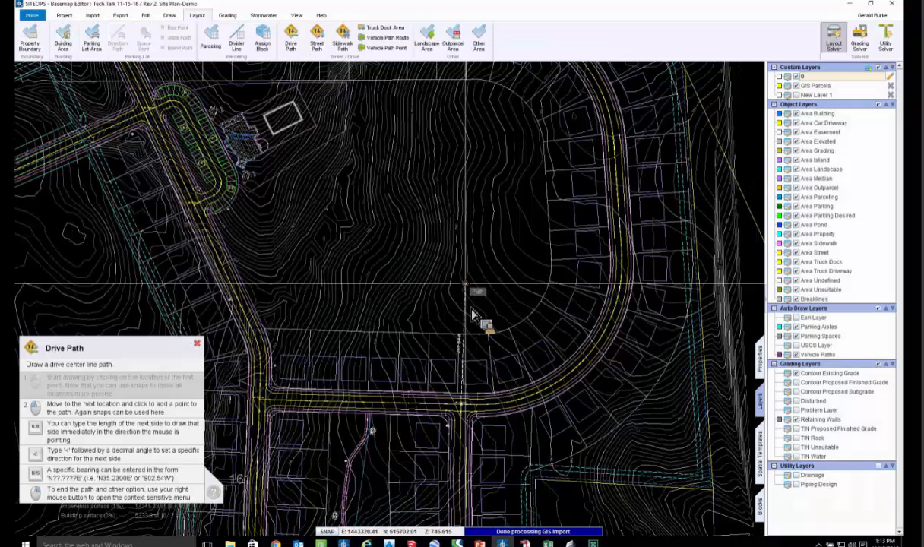
{"action": "left_click", "coordinate": [465, 270]}
{"action": "middle_click_drag", "start_coordinate": [369, 100], "coordinate": [411, 272]}
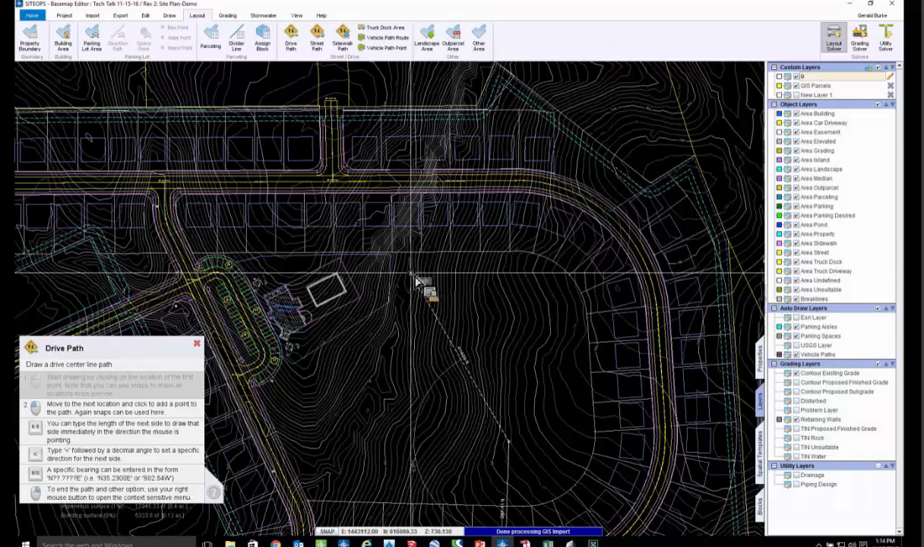
{"action": "left_click", "coordinate": [411, 182]}
{"action": "right_click", "coordinate": [470, 198]}
{"action": "left_click", "coordinate": [496, 213]}
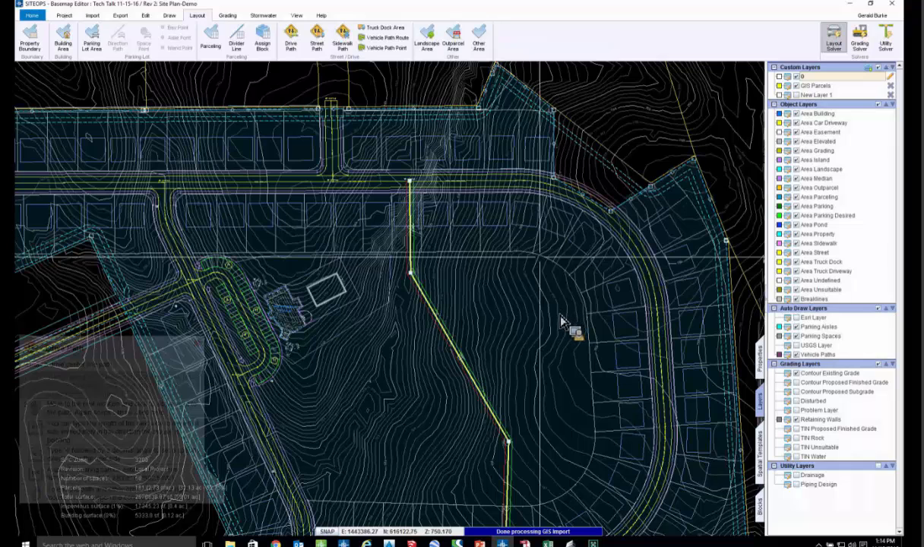
{"action": "middle_click_drag", "start_coordinate": [532, 370], "coordinate": [562, 321]}
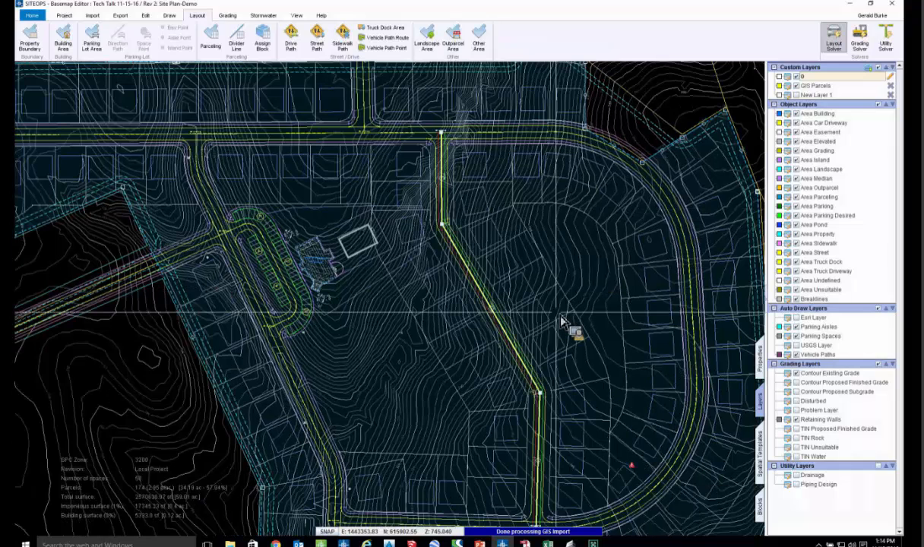
{"action": "scroll", "coordinate": [439, 264], "scroll_direction": "up", "scroll_amount": 3}
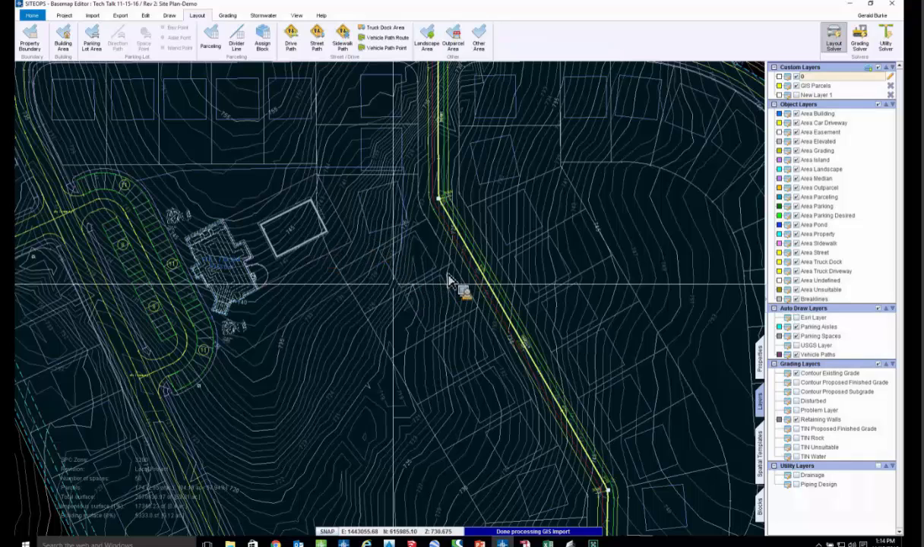
{"action": "middle_click_drag", "start_coordinate": [435, 249], "coordinate": [446, 266]}
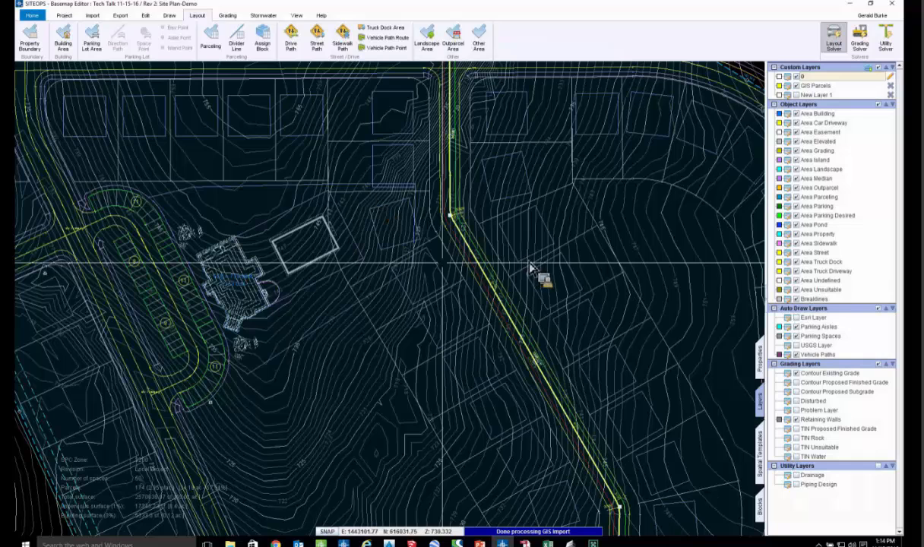
{"action": "scroll", "coordinate": [463, 449], "scroll_direction": "down", "scroll_amount": 2}
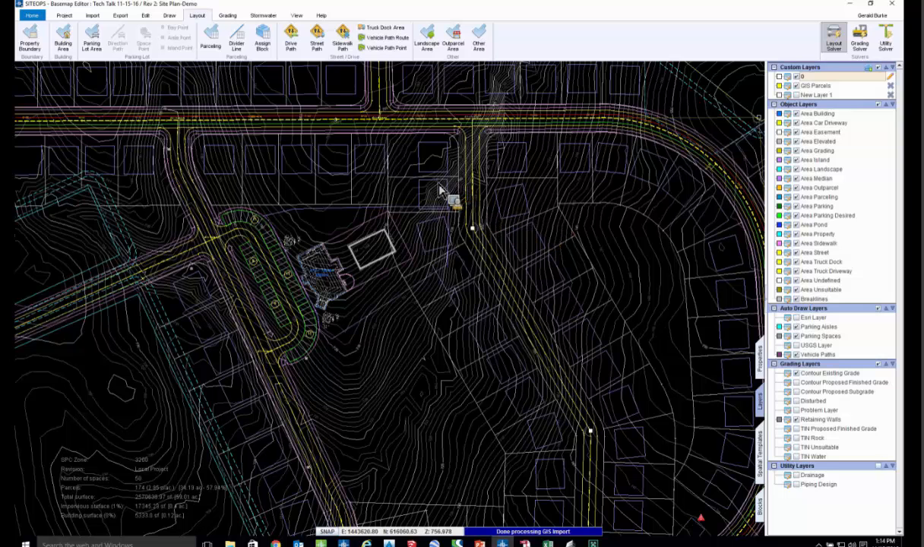
- Reshape the new drive path by moving its junction with the northern street and its upper bend point east
{"action": "left_click", "coordinate": [438, 131]}
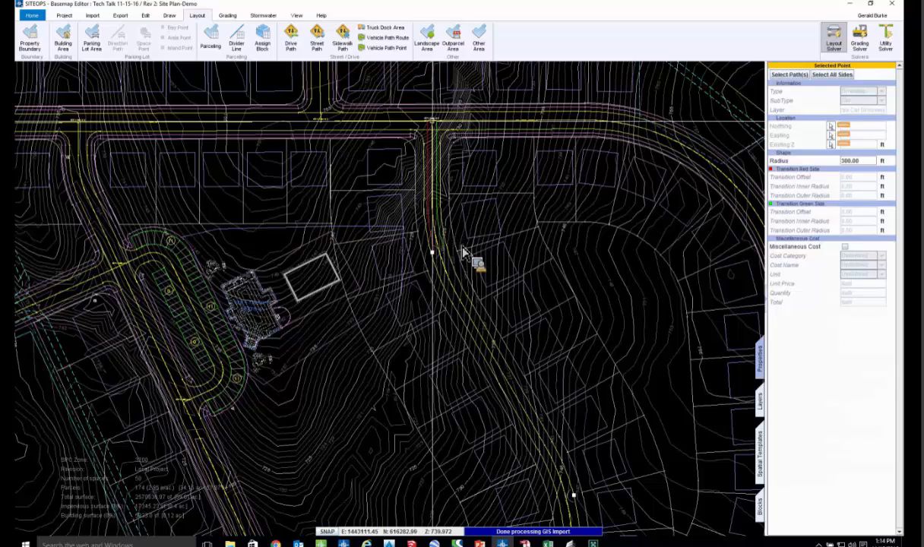
{"action": "left_click", "coordinate": [448, 262]}
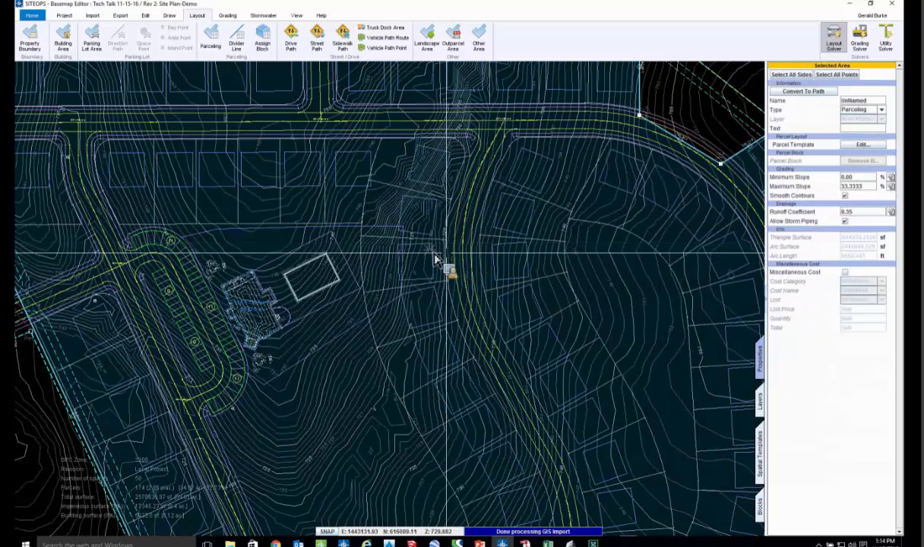
{"action": "left_click", "coordinate": [433, 256]}
{"action": "left_click_drag", "start_coordinate": [435, 258], "coordinate": [514, 269]}
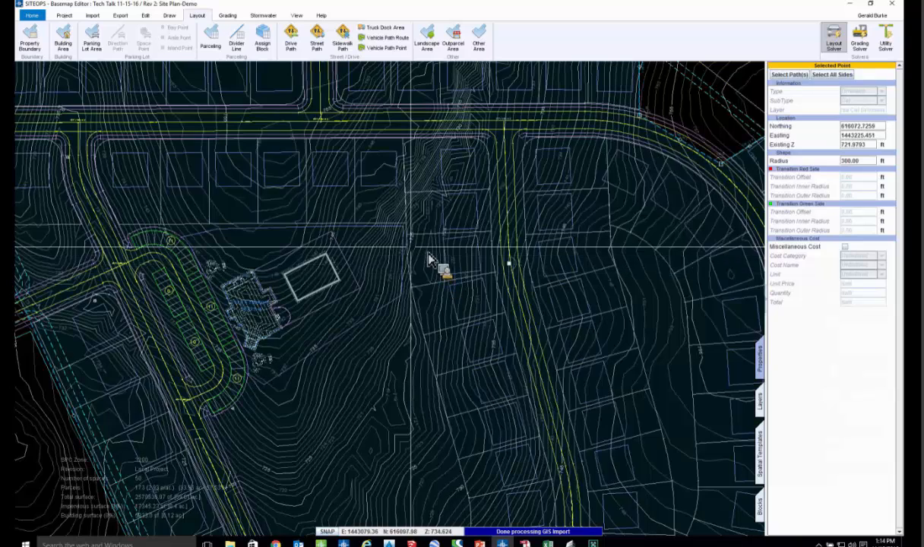
{"action": "scroll", "coordinate": [428, 254], "scroll_direction": "up", "scroll_amount": 1}
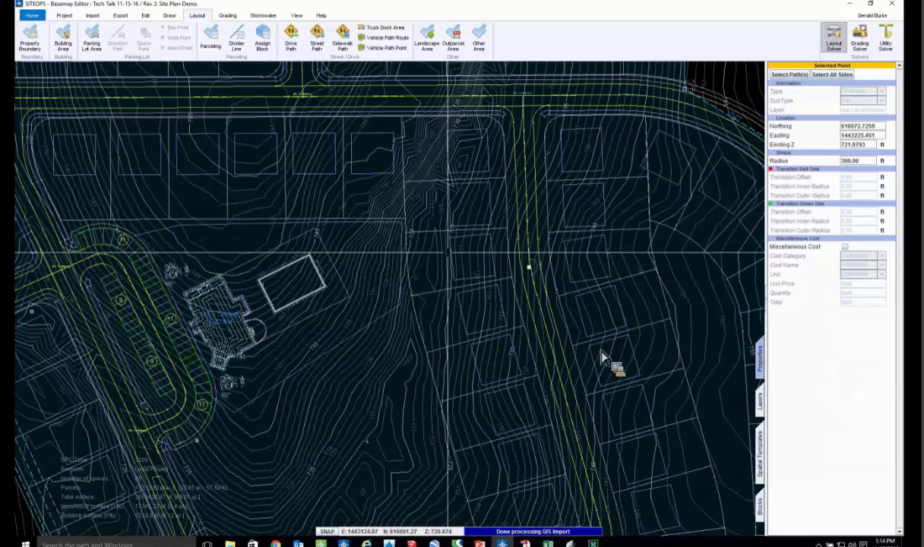
{"action": "scroll", "coordinate": [517, 315], "scroll_direction": "down", "scroll_amount": 3}
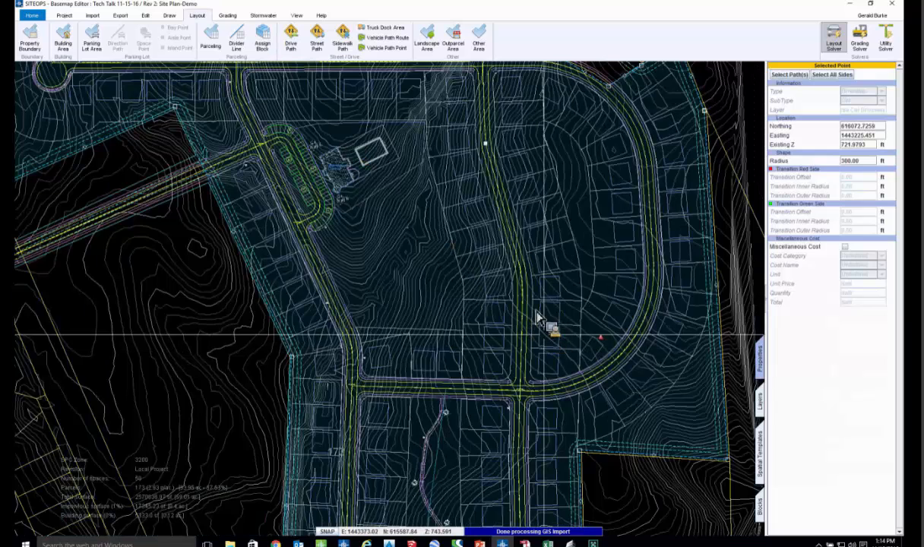
- Draw a parcel divider line from the new drive path to the curved loop street, and shift its western and middle points slightly north
{"action": "scroll", "coordinate": [538, 316], "scroll_direction": "up", "scroll_amount": 3}
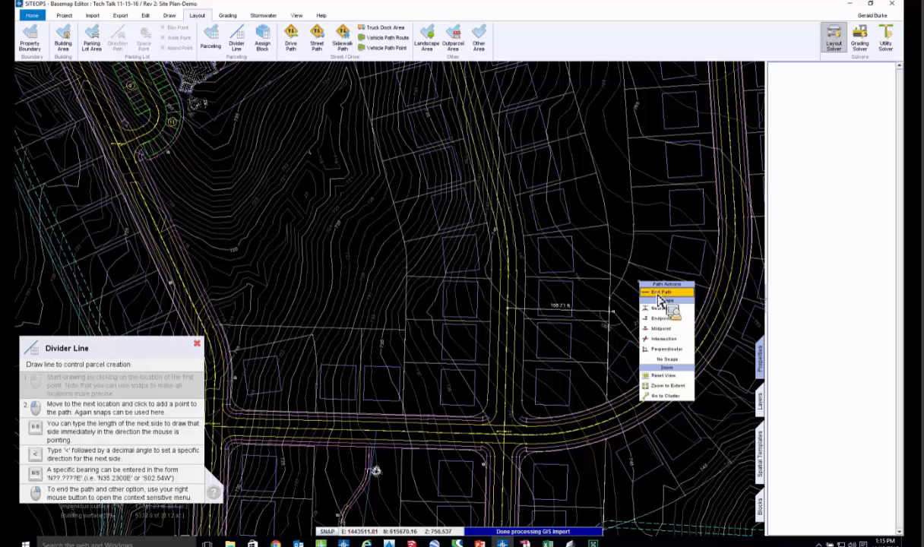
{"action": "left_click", "coordinate": [660, 292]}
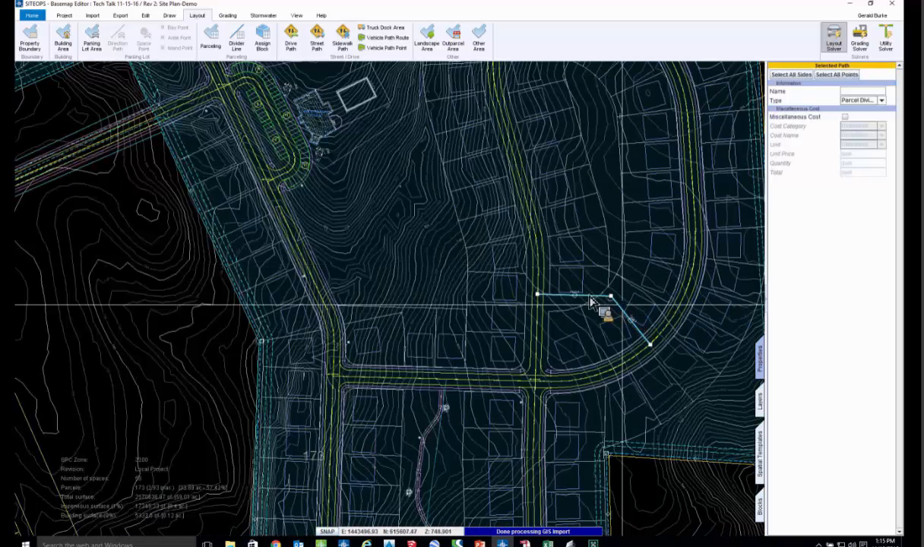
{"action": "left_click", "coordinate": [610, 298]}
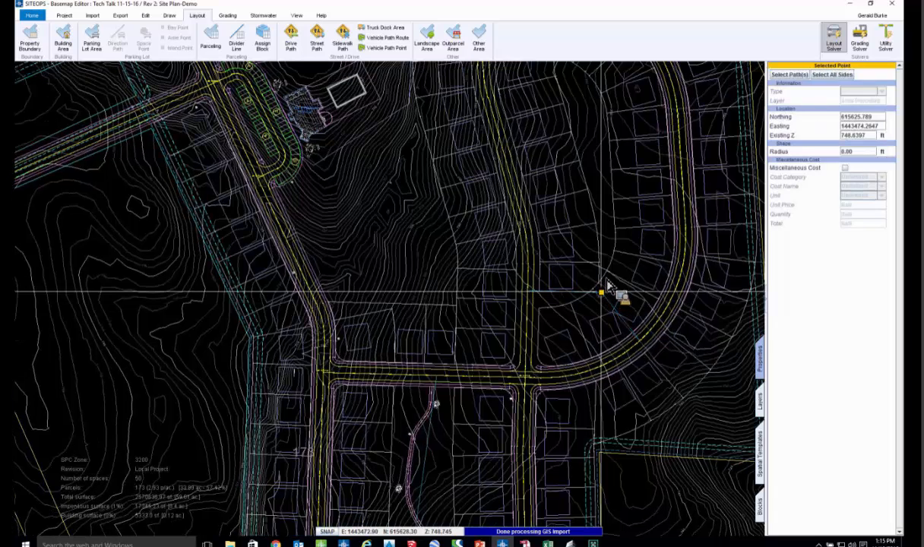
{"action": "left_click", "coordinate": [527, 292]}
{"action": "left_click_drag", "start_coordinate": [534, 295], "coordinate": [533, 287]}
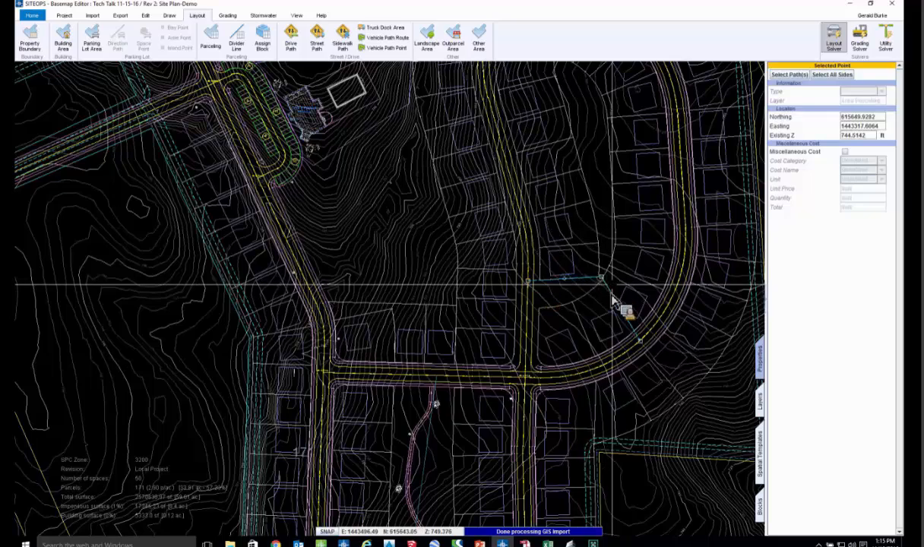
- Examine the new drive path's properties, the graded lots around the streets, and the clubhouse building's grading properties
{"action": "scroll", "coordinate": [618, 306], "scroll_direction": "down", "scroll_amount": 3}
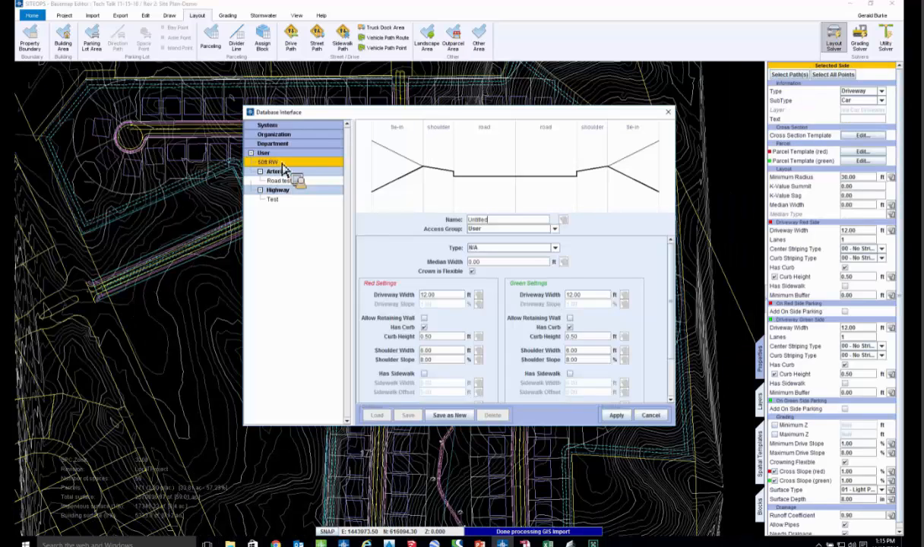
{"action": "left_click_drag", "start_coordinate": [283, 168], "coordinate": [526, 330]}
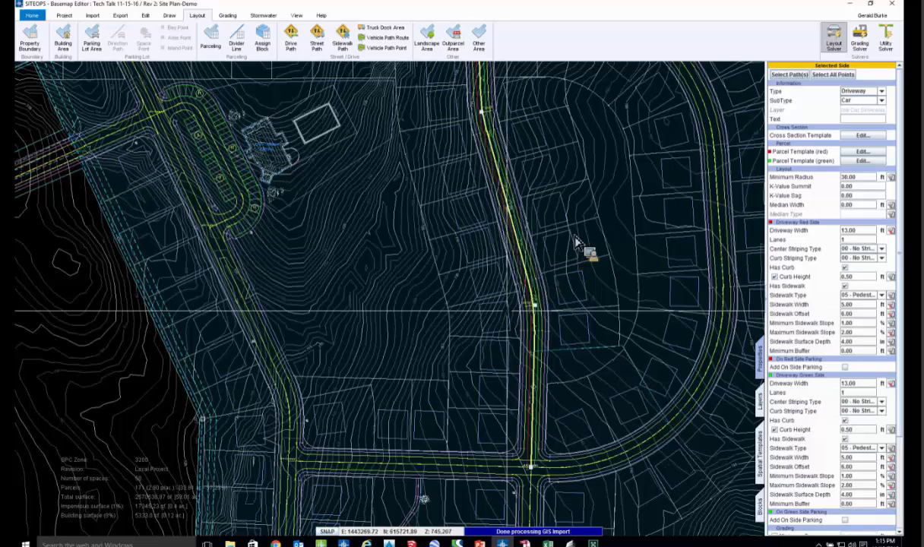
{"action": "scroll", "coordinate": [669, 152], "scroll_direction": "down", "scroll_amount": 1}
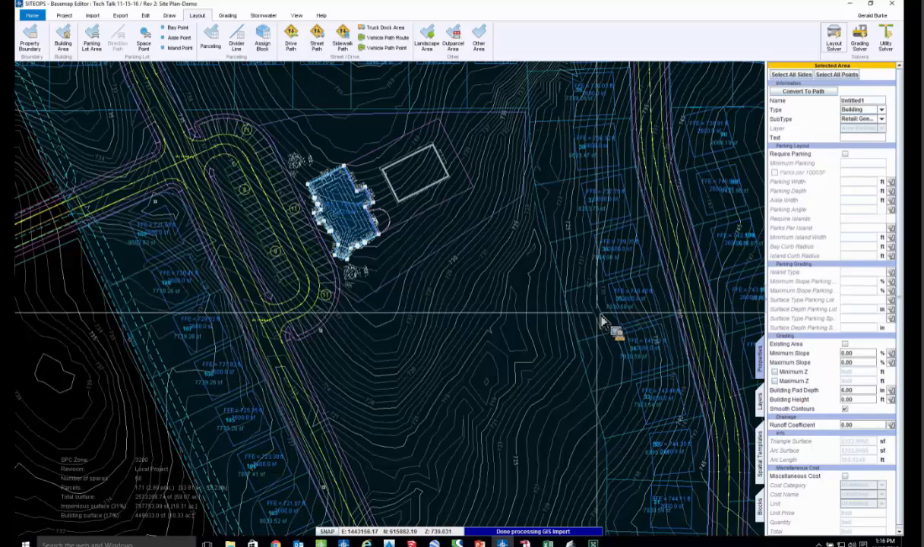
{"action": "scroll", "coordinate": [595, 312], "scroll_direction": "down", "scroll_amount": 1}
{"action": "middle_click_drag", "start_coordinate": [536, 313], "coordinate": [499, 312]}
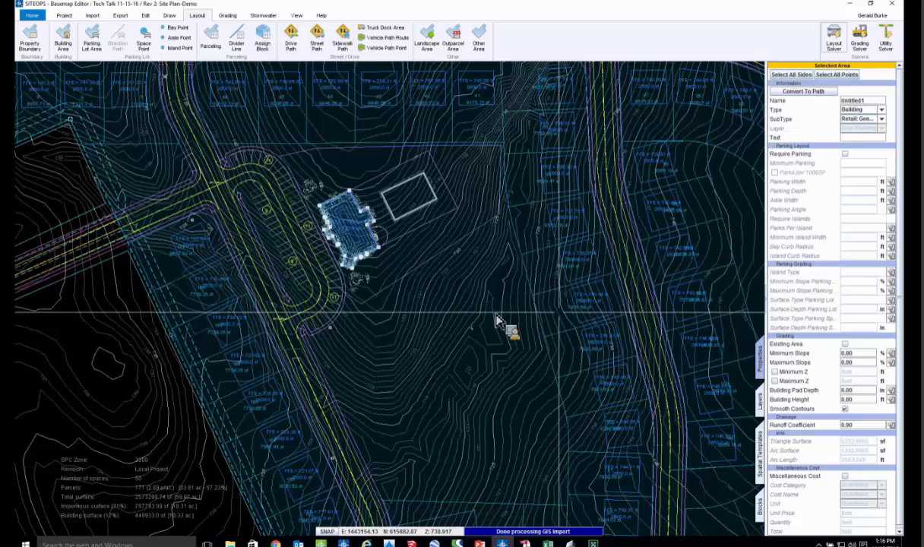
{"action": "scroll", "coordinate": [497, 319], "scroll_direction": "down", "scroll_amount": 3}
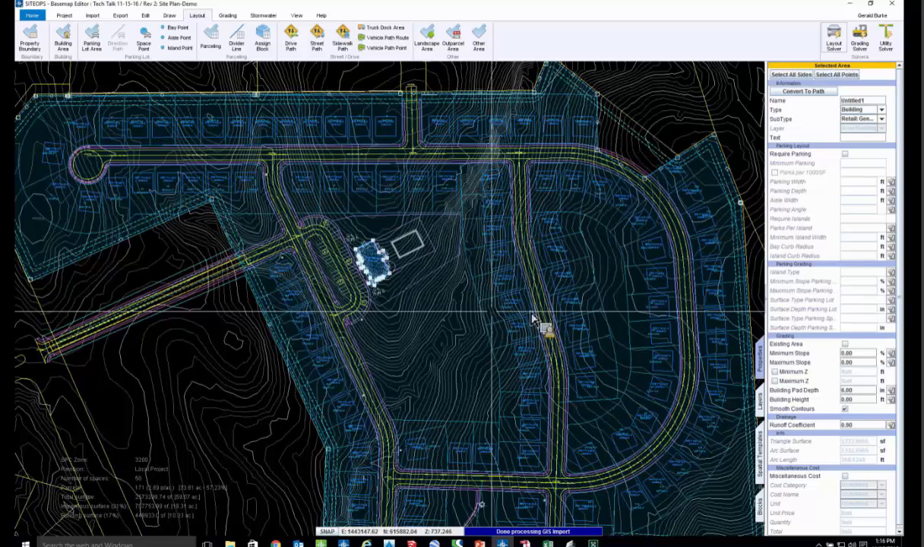
{"action": "middle_click_drag", "start_coordinate": [398, 291], "coordinate": [368, 291]}
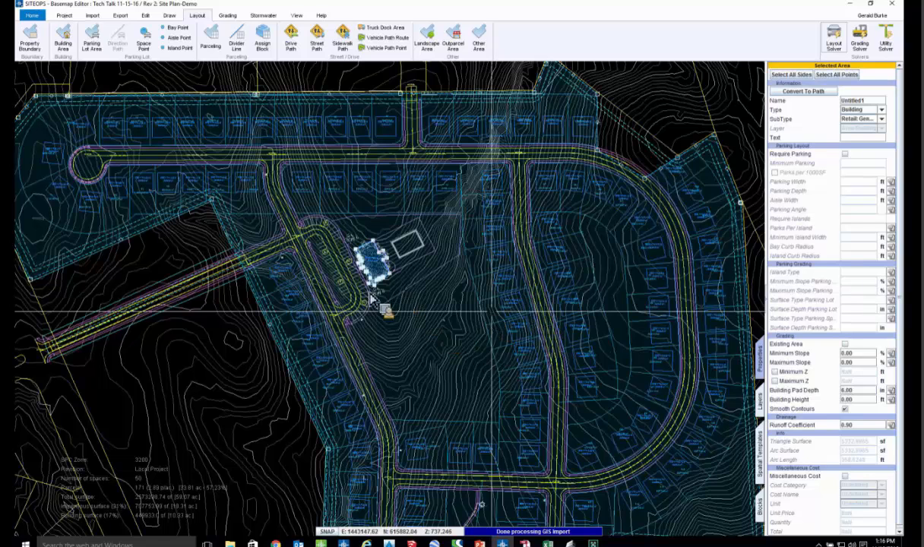
{"action": "scroll", "coordinate": [365, 291], "scroll_direction": "down", "scroll_amount": 1}
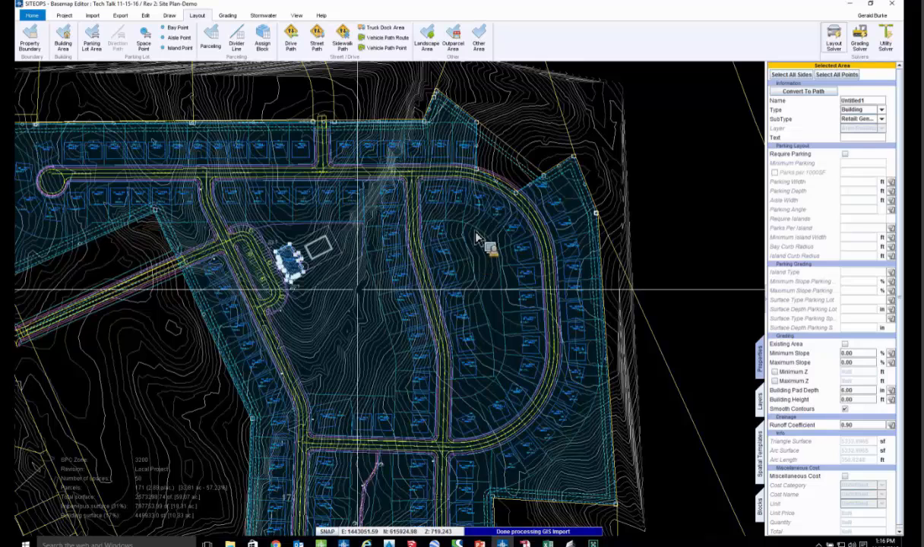
{"action": "scroll", "coordinate": [384, 304], "scroll_direction": "down", "scroll_amount": 1}
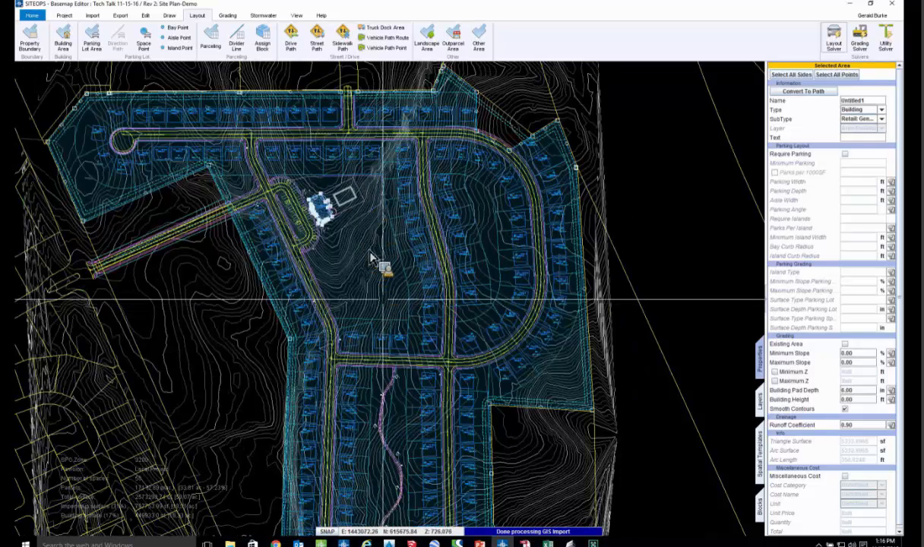
{"action": "scroll", "coordinate": [358, 256], "scroll_direction": "up", "scroll_amount": 1}
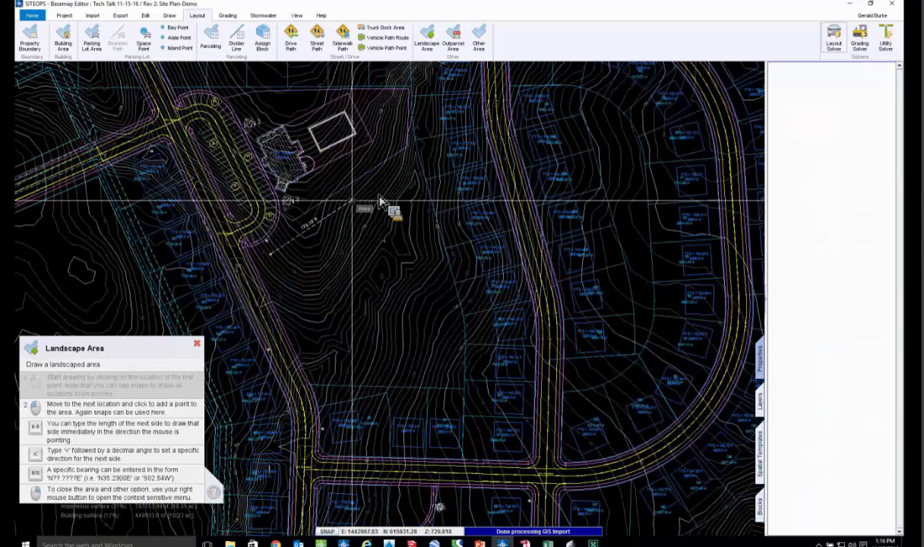
- Draw a closed landscape area over the open ground southeast of the clubhouse, between the entrance street and the interior lots
{"action": "left_click", "coordinate": [398, 178]}
{"action": "left_click", "coordinate": [409, 179]}
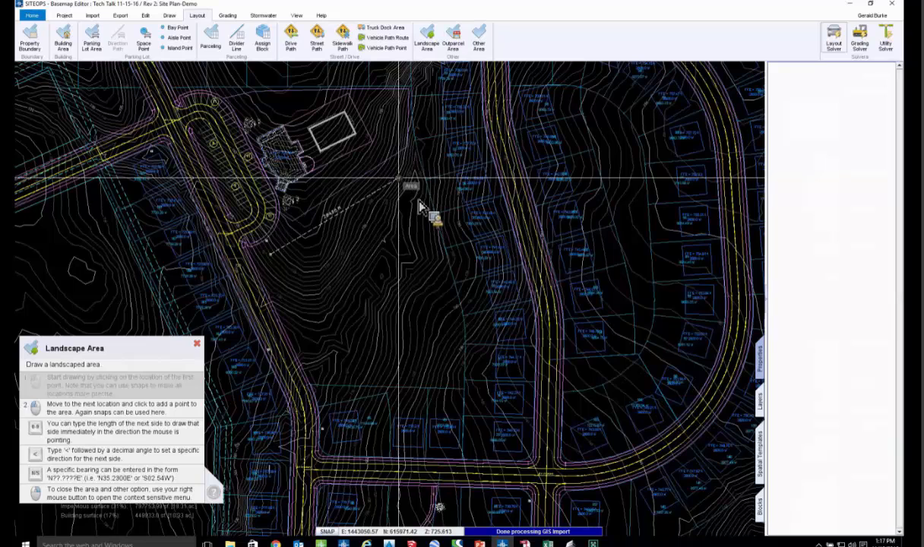
{"action": "left_click", "coordinate": [448, 360]}
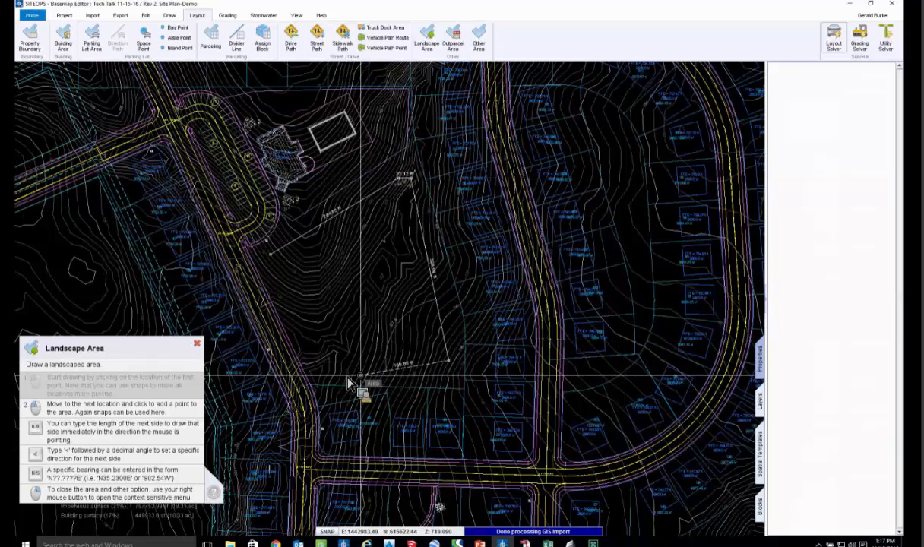
{"action": "left_click", "coordinate": [309, 362]}
{"action": "left_click", "coordinate": [289, 300]}
{"action": "right_click", "coordinate": [328, 260]}
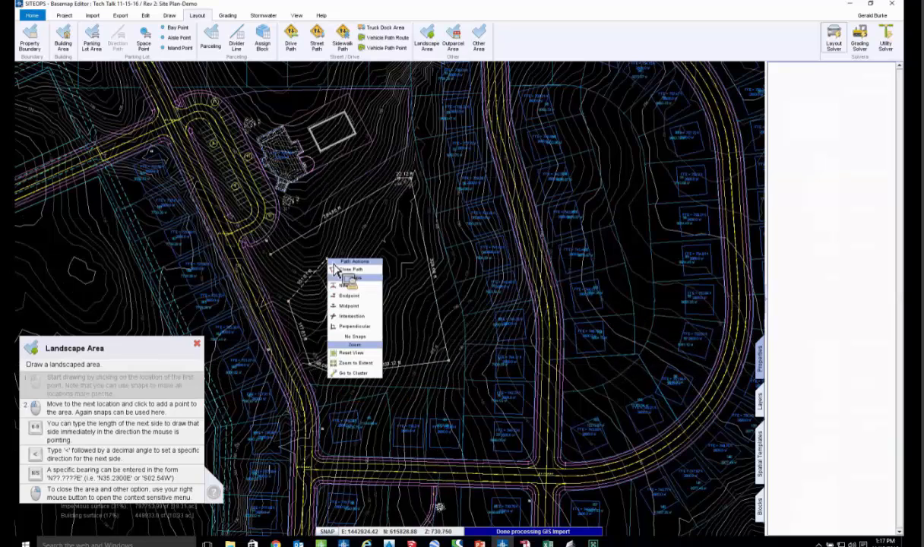
{"action": "left_click", "coordinate": [351, 270]}
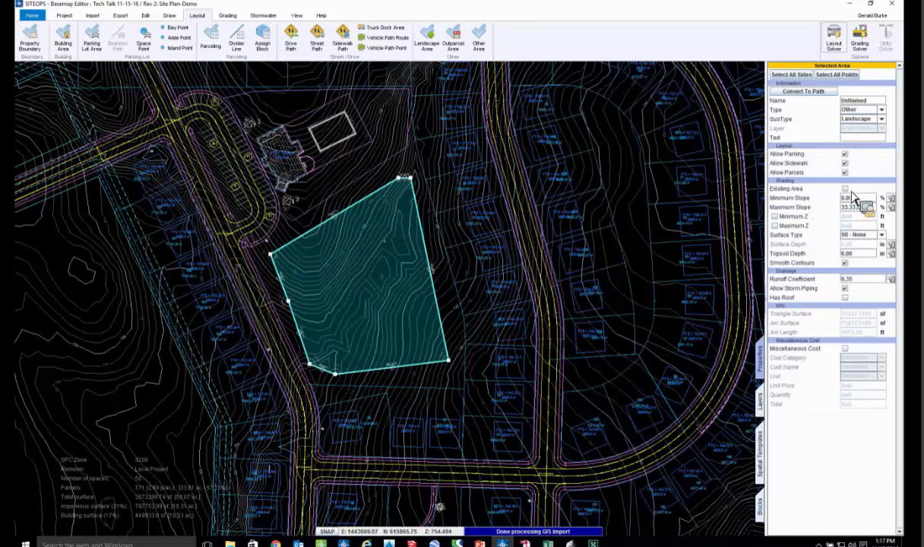
- Try the Existing Area option on the landscape area, and disallow parking, sidewalks and parcels within it
{"action": "left_click", "coordinate": [845, 189]}
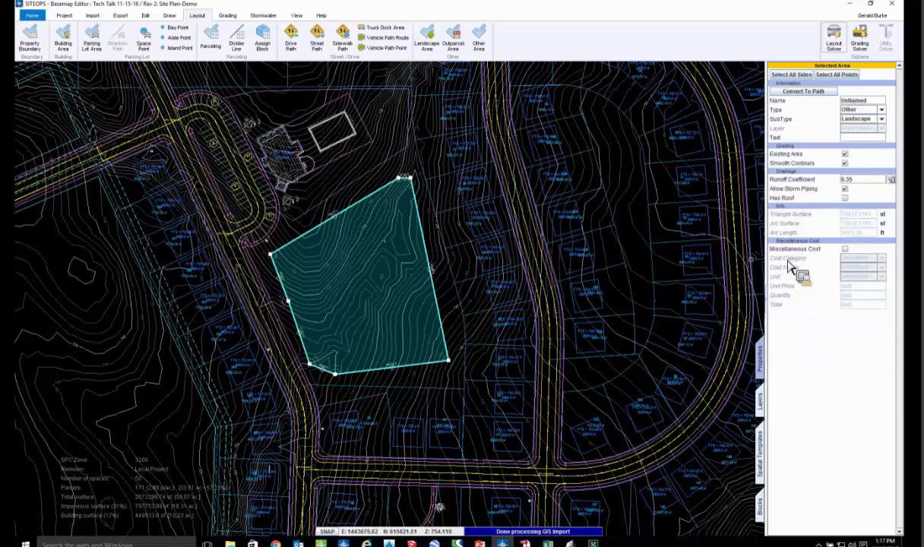
{"action": "left_click", "coordinate": [845, 155]}
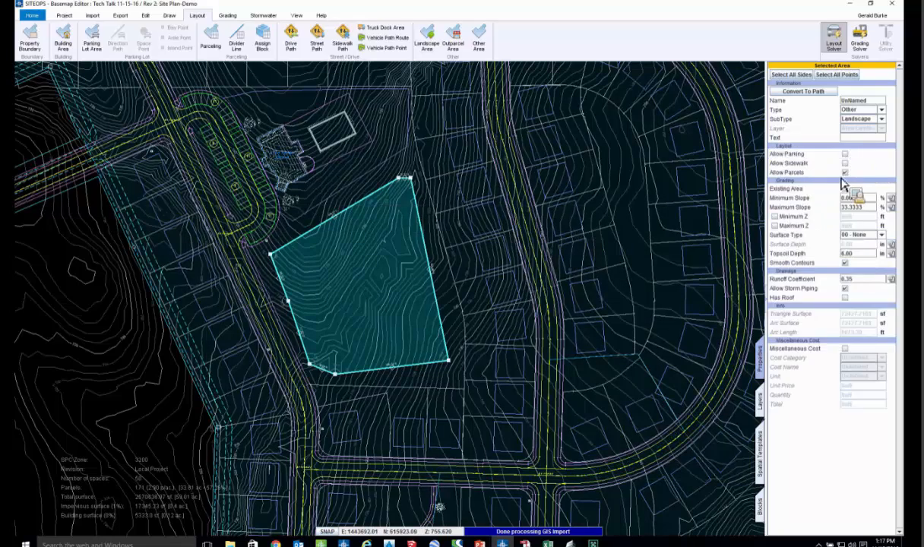
{"action": "left_click", "coordinate": [846, 173]}
- Stretch the landscape area's two eastern corners across the interior lots to the drive path, and delete the landscape area
{"action": "scroll", "coordinate": [439, 187], "scroll_direction": "up", "scroll_amount": 1}
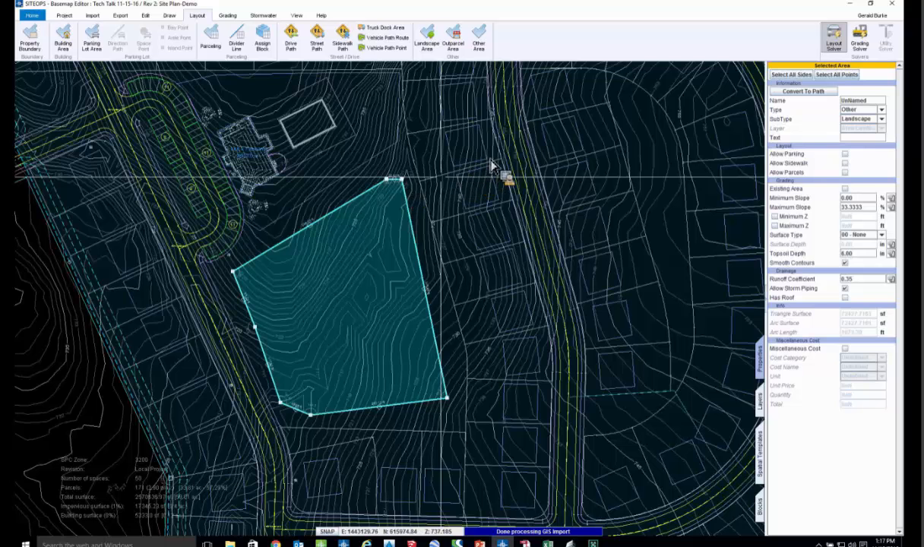
{"action": "scroll", "coordinate": [447, 174], "scroll_direction": "up", "scroll_amount": 1}
{"action": "left_click_drag", "start_coordinate": [402, 179], "coordinate": [507, 158]}
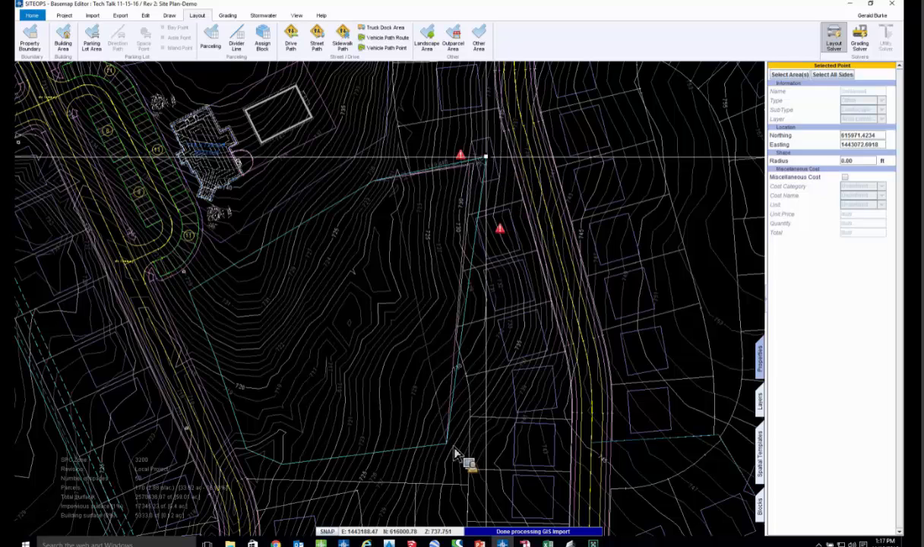
{"action": "left_click_drag", "start_coordinate": [454, 450], "coordinate": [570, 447]}
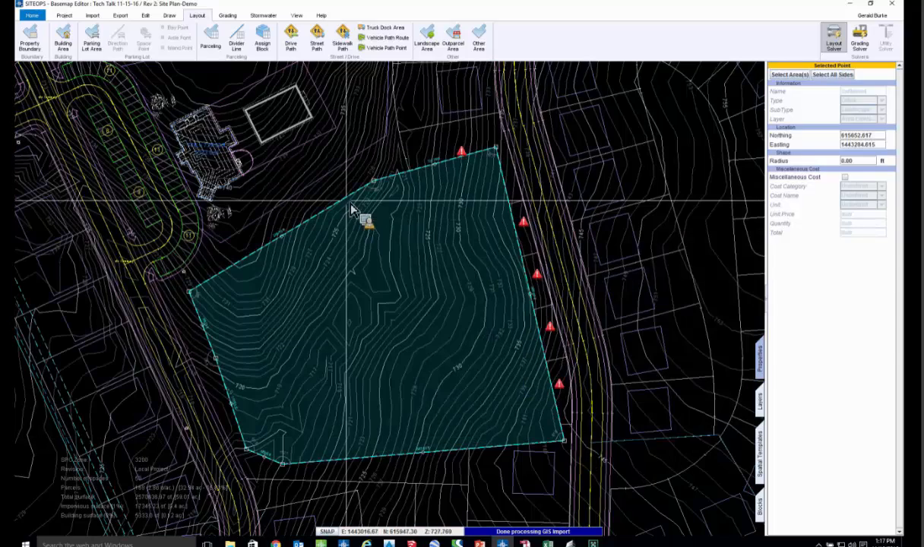
{"action": "left_click", "coordinate": [351, 211]}
{"action": "key", "text": "Delete"}
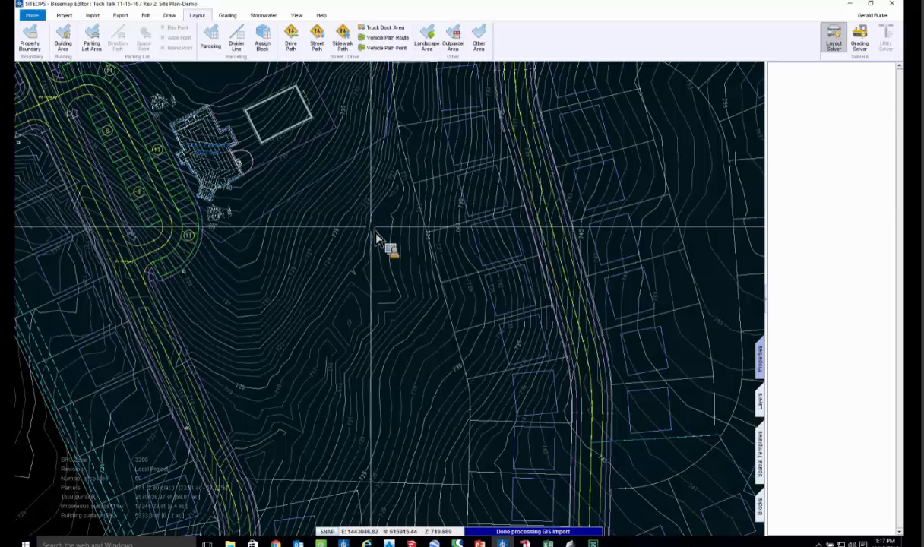
- Grade the revised layout and examine its cut, fill and contours from an angle in the maximized Landscape 3D Viewer
{"action": "scroll", "coordinate": [378, 238], "scroll_direction": "down", "scroll_amount": 2}
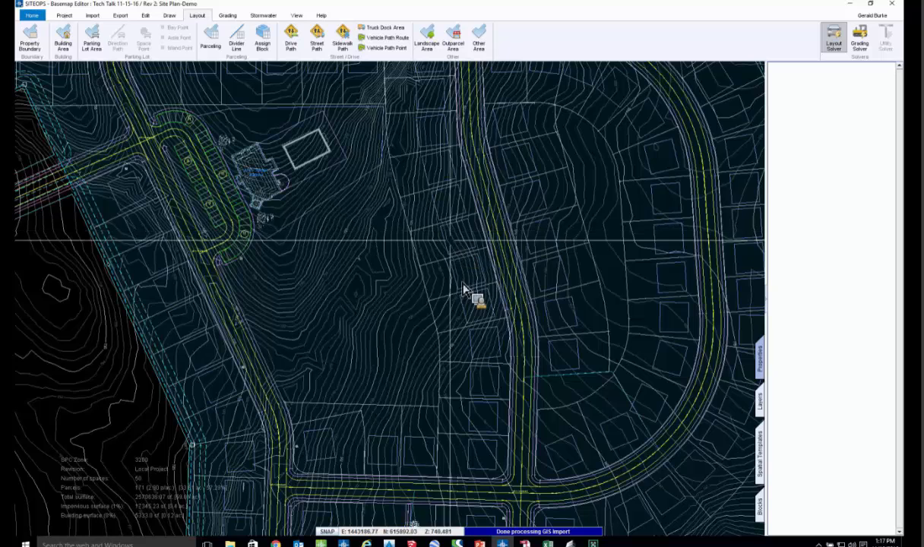
{"action": "scroll", "coordinate": [480, 304], "scroll_direction": "down", "scroll_amount": 2}
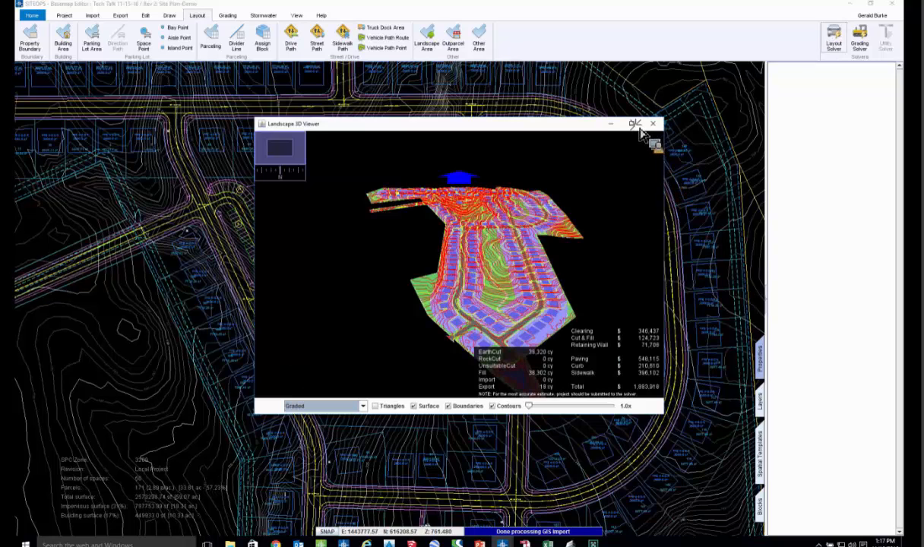
{"action": "left_click", "coordinate": [636, 123]}
{"action": "left_click_drag", "start_coordinate": [509, 231], "coordinate": [532, 234]}
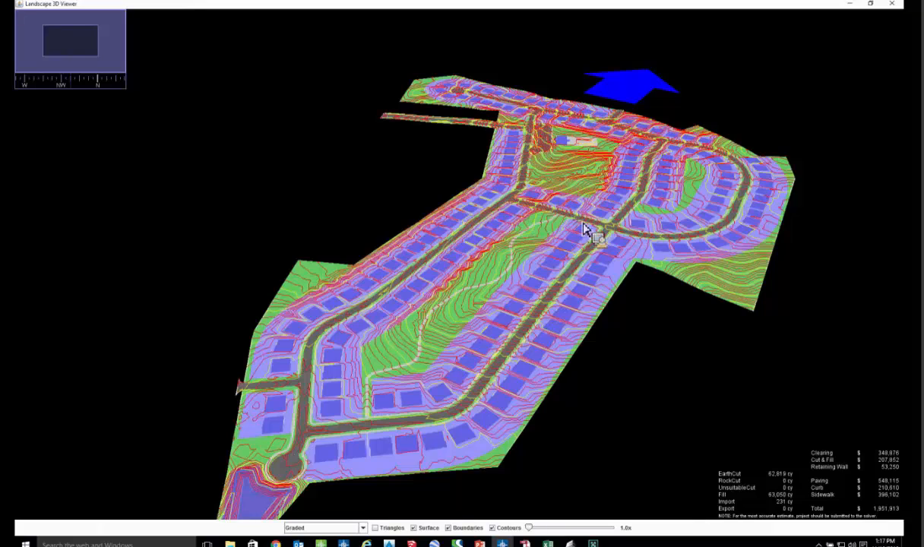
{"action": "left_click", "coordinate": [893, 5]}
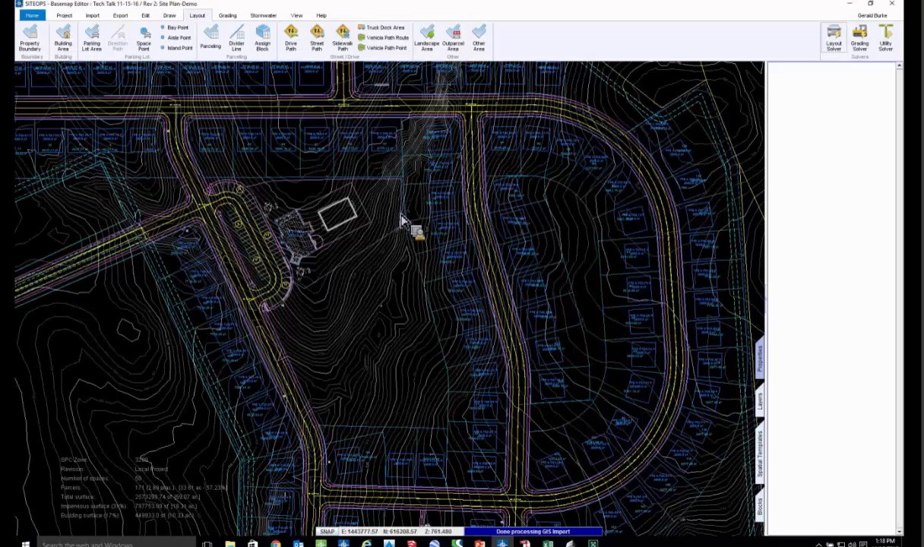
- Select the northern loop street's path and show its Profile Viewer side by side with the Basemap Editor
{"action": "scroll", "coordinate": [517, 187], "scroll_direction": "up", "scroll_amount": 1}
{"action": "left_click", "coordinate": [517, 183]}
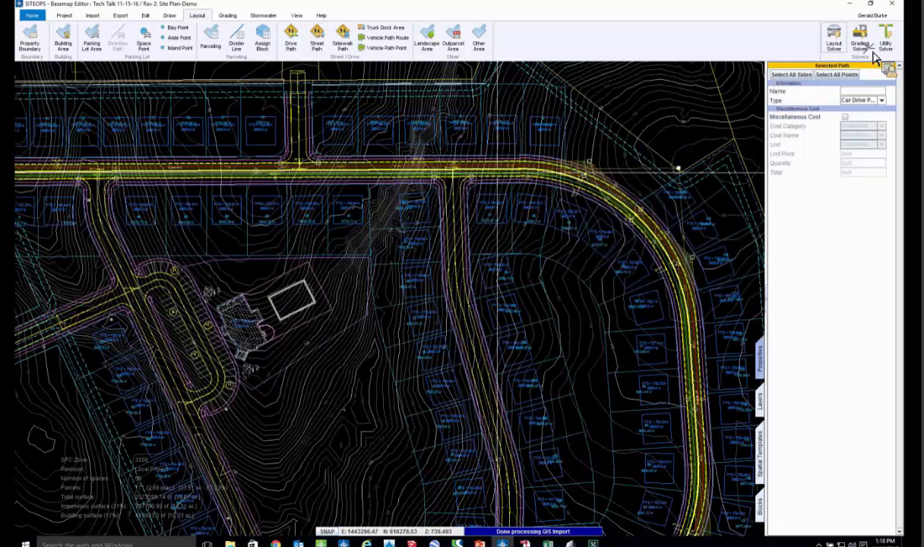
{"action": "left_click_drag", "start_coordinate": [917, 34], "coordinate": [906, 36]}
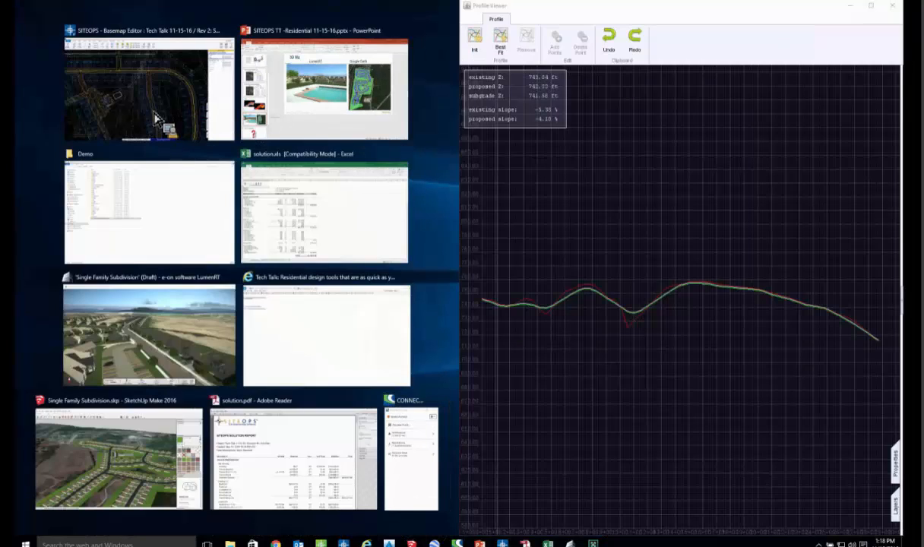
{"action": "left_click", "coordinate": [524, 340]}
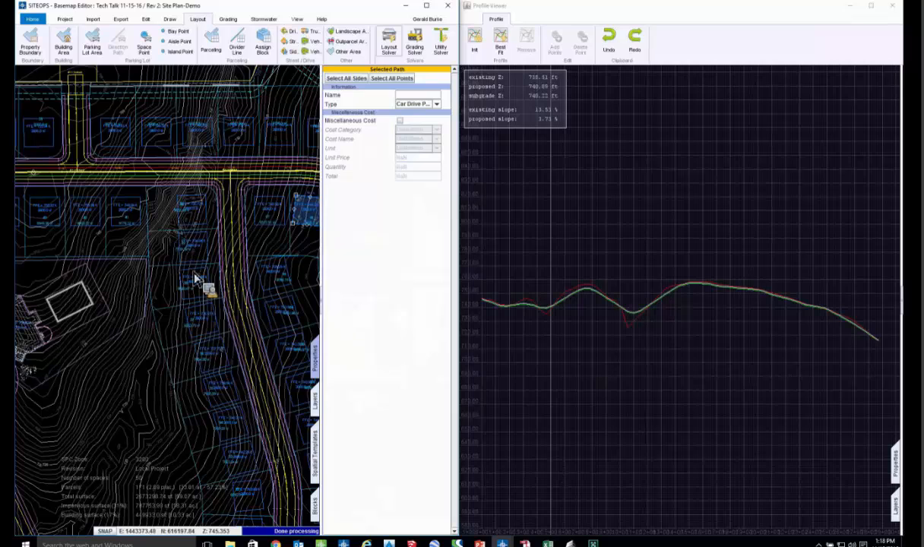
- Generate a best-fit profile constraint for the northern loop street with min K-value 20 and min tangent length 50.0, and regrade the site
{"action": "scroll", "coordinate": [202, 278], "scroll_direction": "down", "scroll_amount": 3}
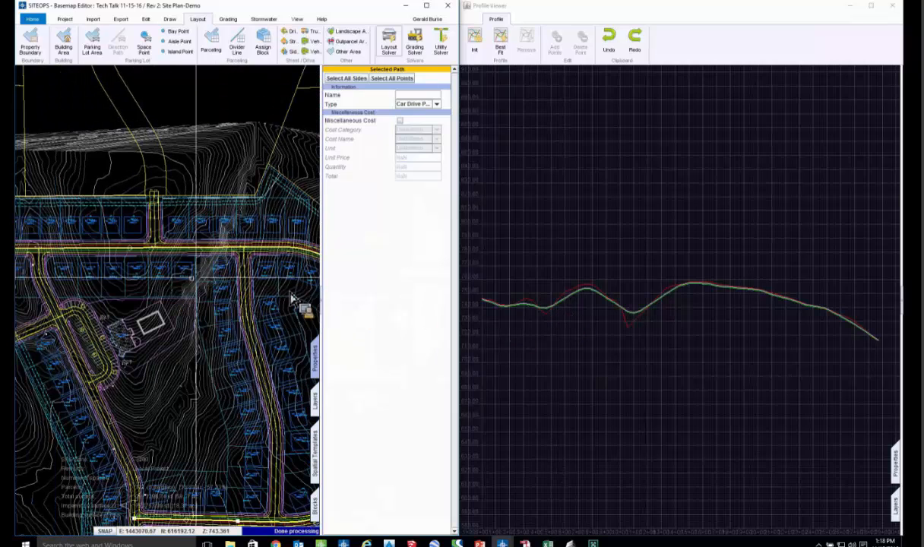
{"action": "scroll", "coordinate": [243, 291], "scroll_direction": "down", "scroll_amount": 1}
{"action": "middle_click_drag", "start_coordinate": [243, 291], "coordinate": [301, 278]}
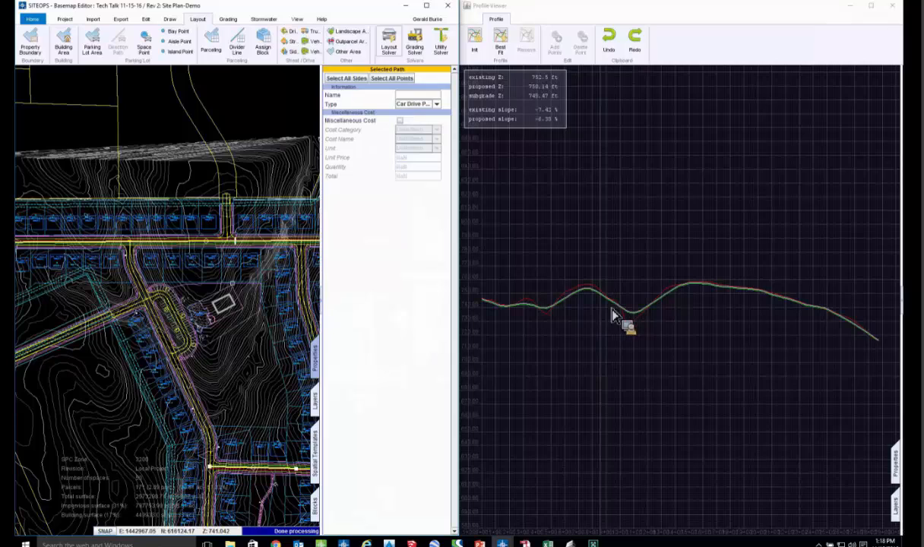
{"action": "left_click", "coordinate": [506, 51]}
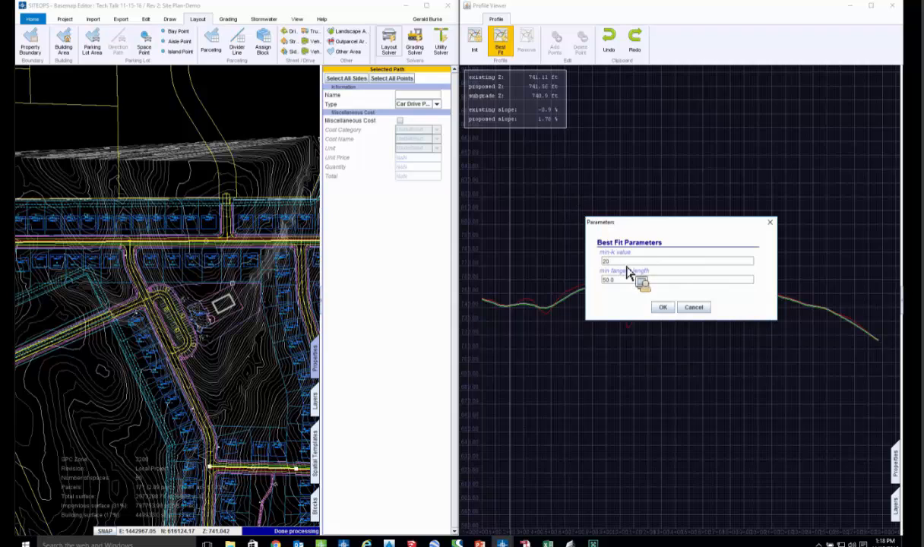
{"action": "left_click", "coordinate": [662, 307]}
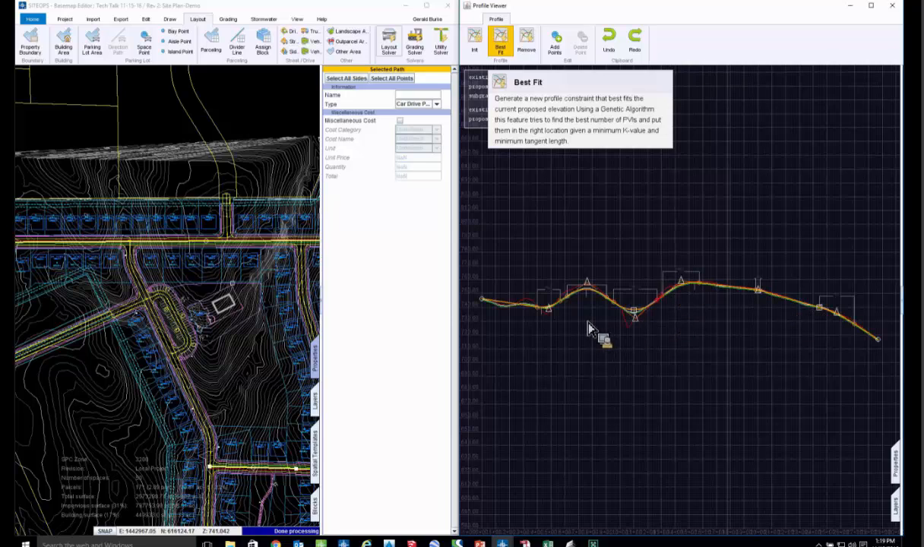
{"action": "left_click", "coordinate": [420, 48]}
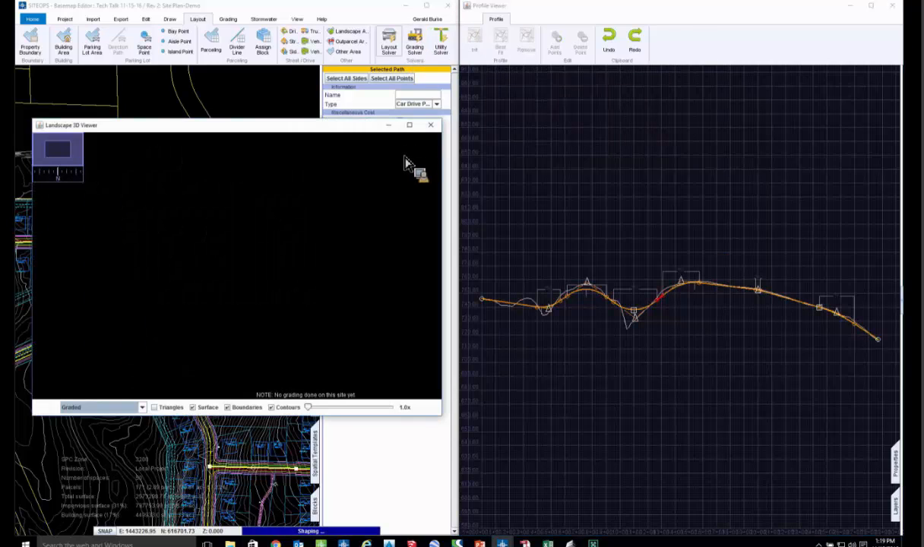
{"action": "left_click", "coordinate": [409, 125]}
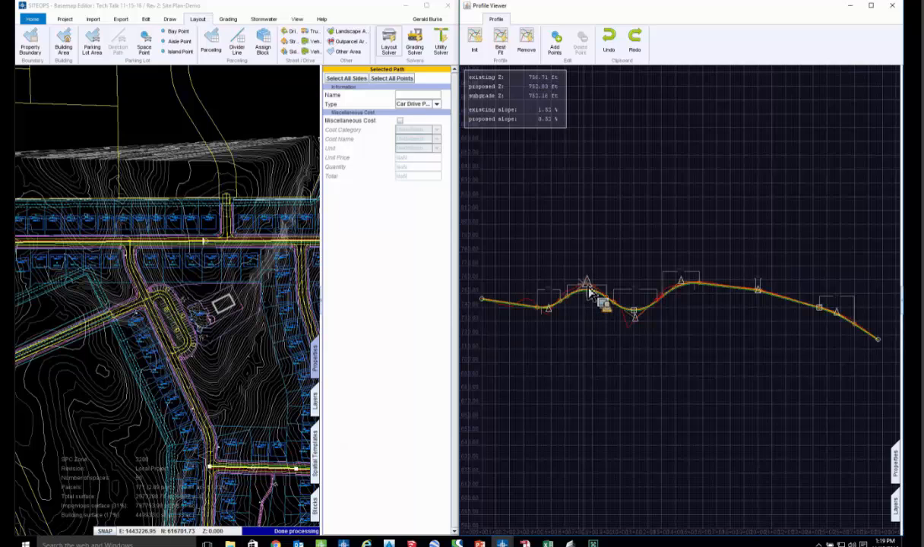
- Flatten the street's profile by deleting the first two intermediate points, raising the start and lowering the second crest, and regrade the site
{"action": "left_click", "coordinate": [588, 287]}
{"action": "left_click", "coordinate": [581, 46]}
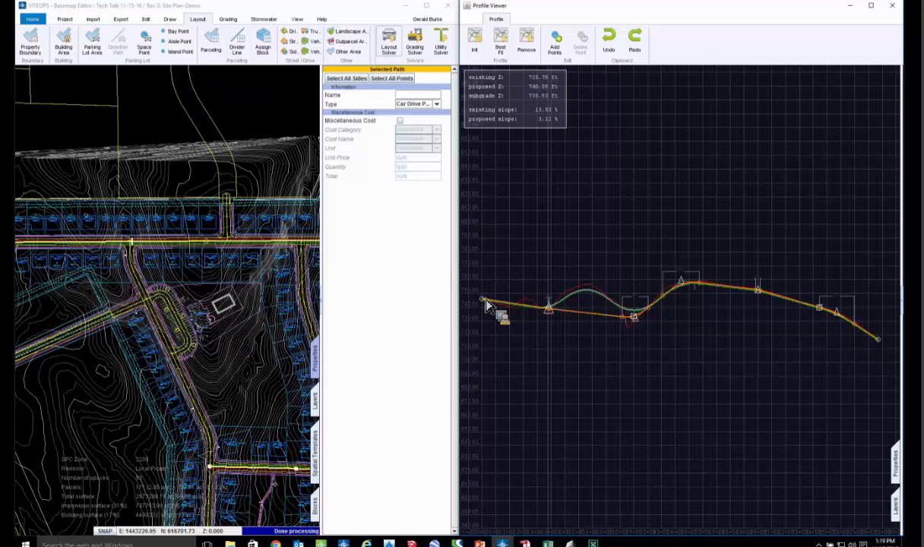
{"action": "left_click_drag", "start_coordinate": [488, 304], "coordinate": [489, 296]}
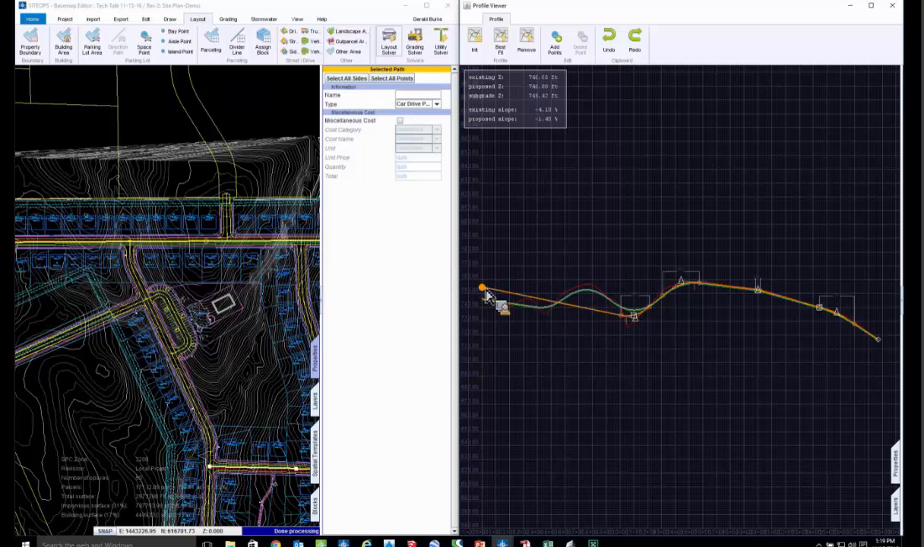
{"action": "left_click", "coordinate": [637, 320]}
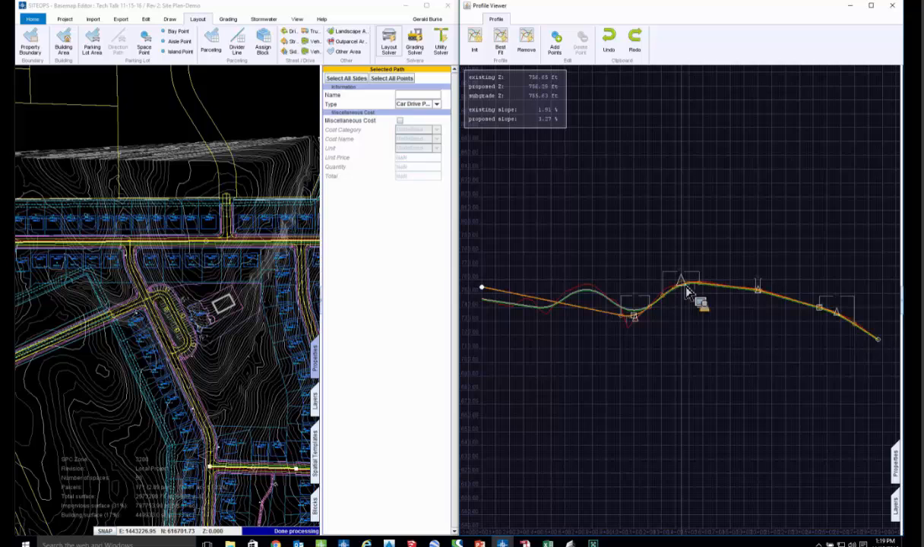
{"action": "left_click_drag", "start_coordinate": [686, 290], "coordinate": [709, 308]}
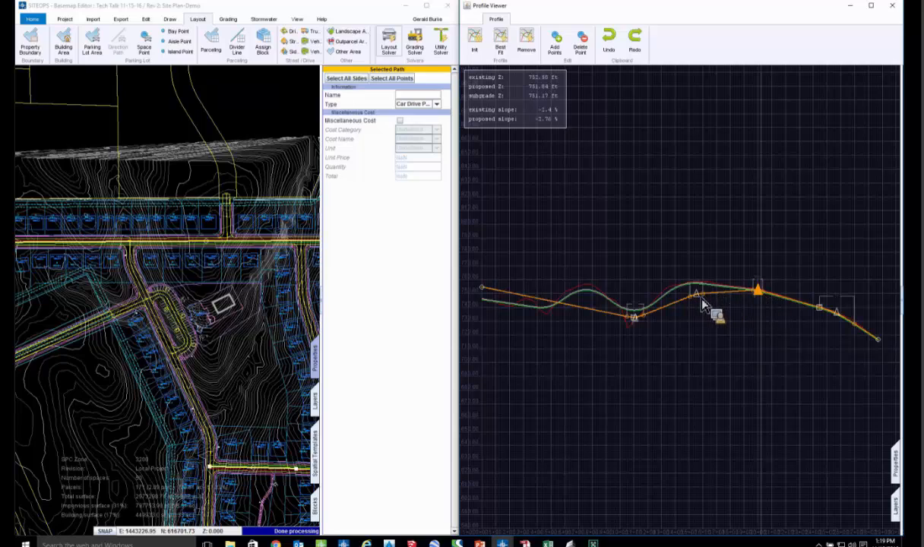
{"action": "left_click_drag", "start_coordinate": [696, 294], "coordinate": [692, 292]}
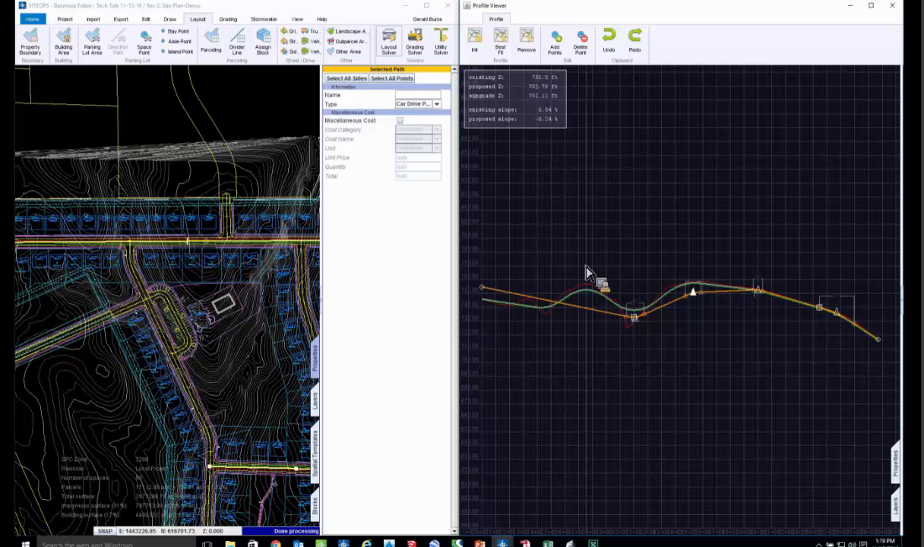
{"action": "left_click", "coordinate": [414, 49]}
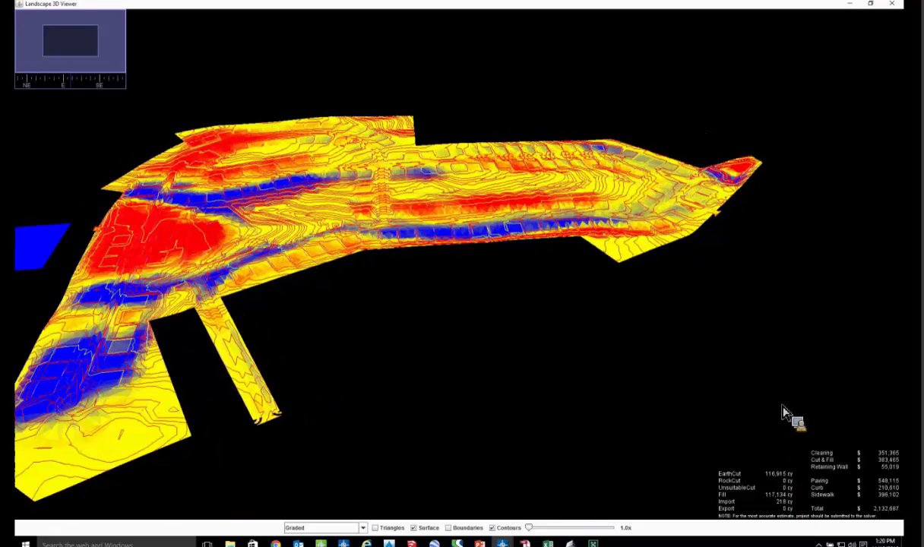
{"action": "left_click", "coordinate": [894, 6]}
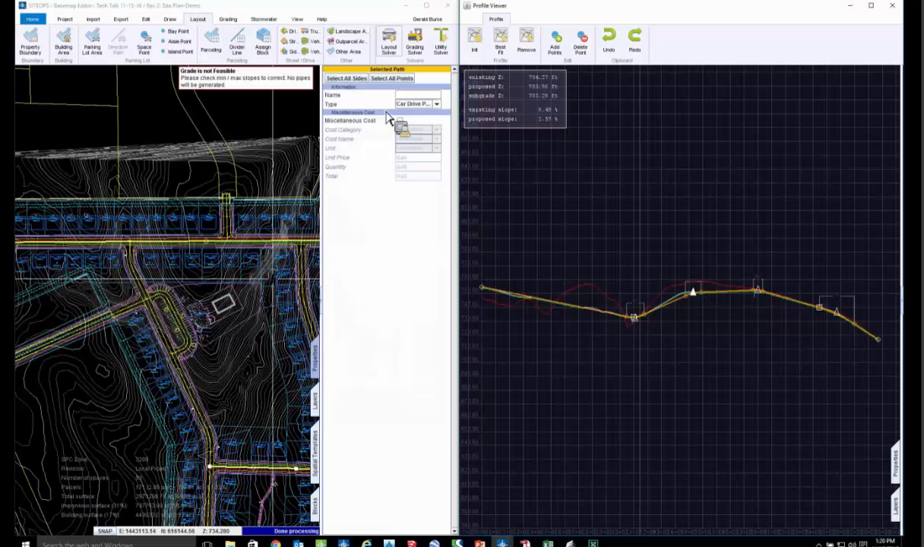
- Maximize the Basemap Editor, display the Problem Layer, and examine the flagged areas along the northern street
{"action": "left_click", "coordinate": [427, 6]}
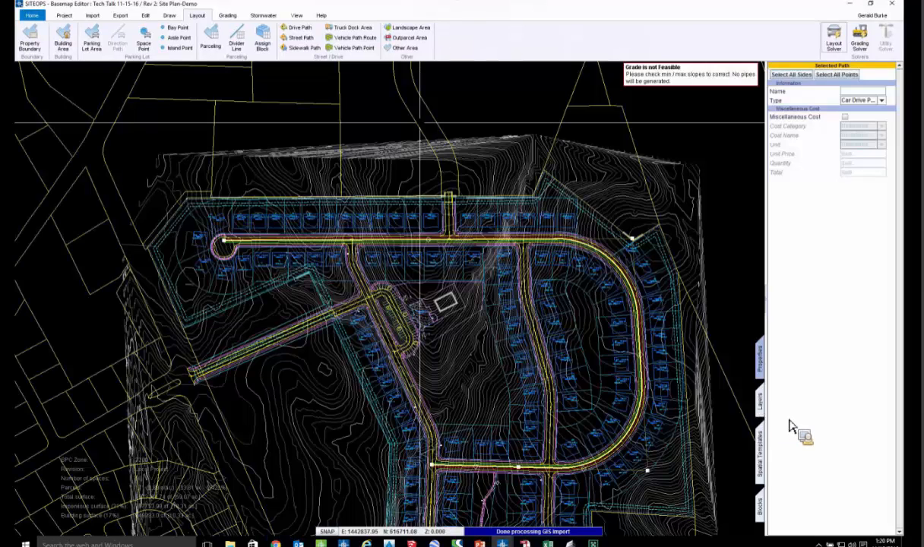
{"action": "left_click", "coordinate": [759, 401]}
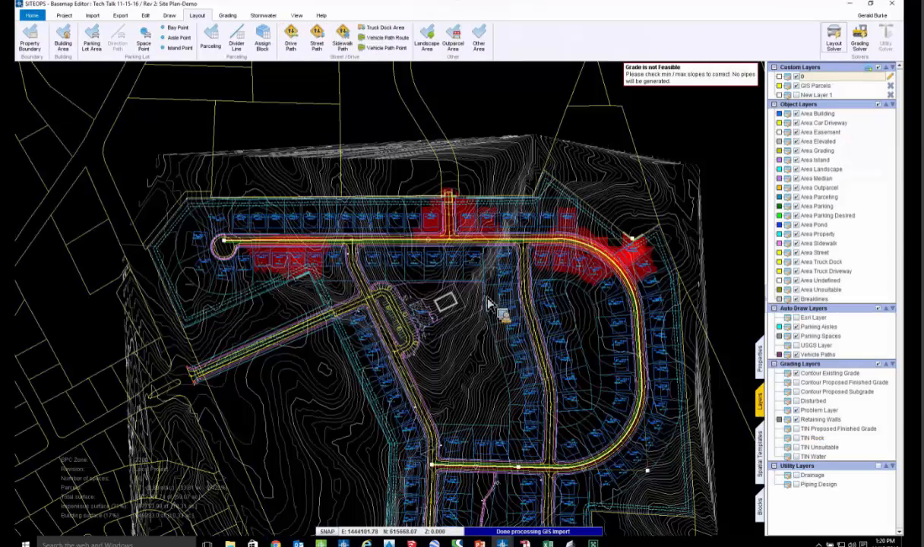
{"action": "scroll", "coordinate": [454, 218], "scroll_direction": "up", "scroll_amount": 3}
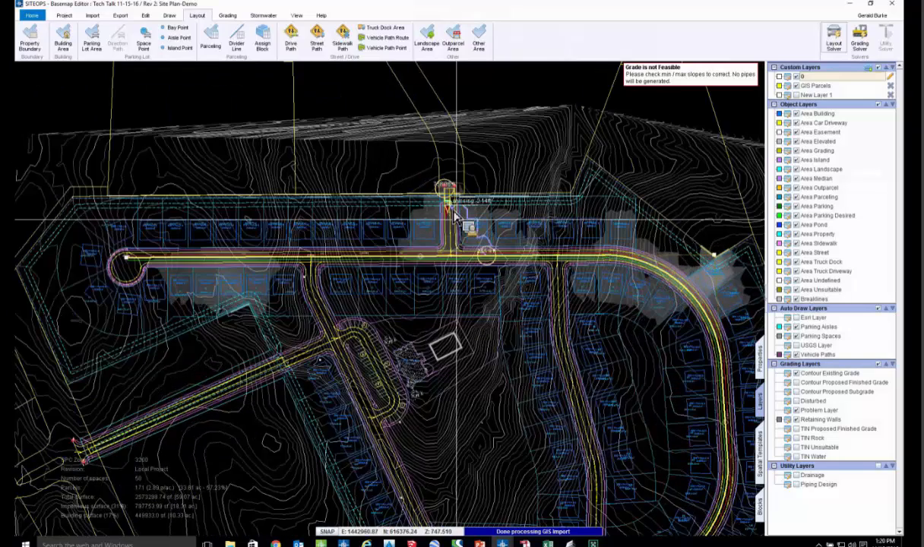
{"action": "scroll", "coordinate": [454, 218], "scroll_direction": "up", "scroll_amount": 2}
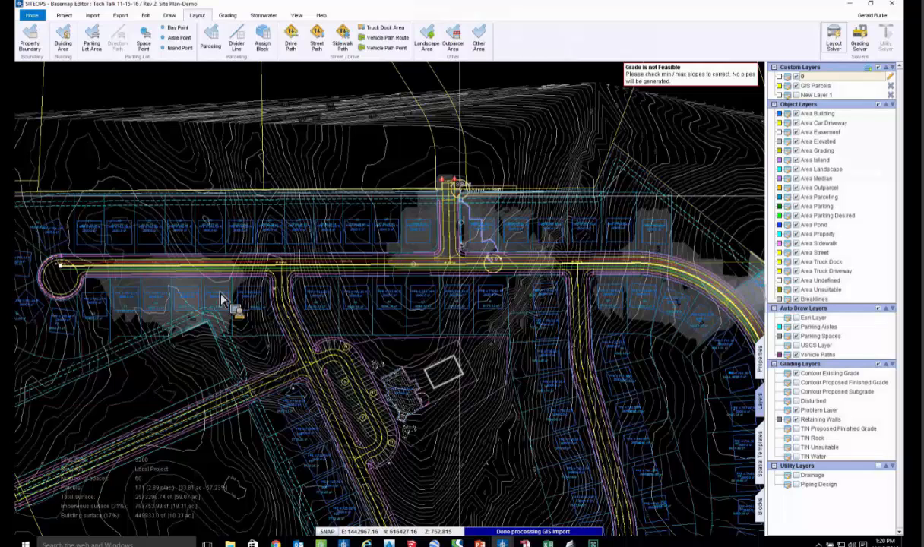
{"action": "middle_click_drag", "start_coordinate": [137, 355], "coordinate": [213, 307]}
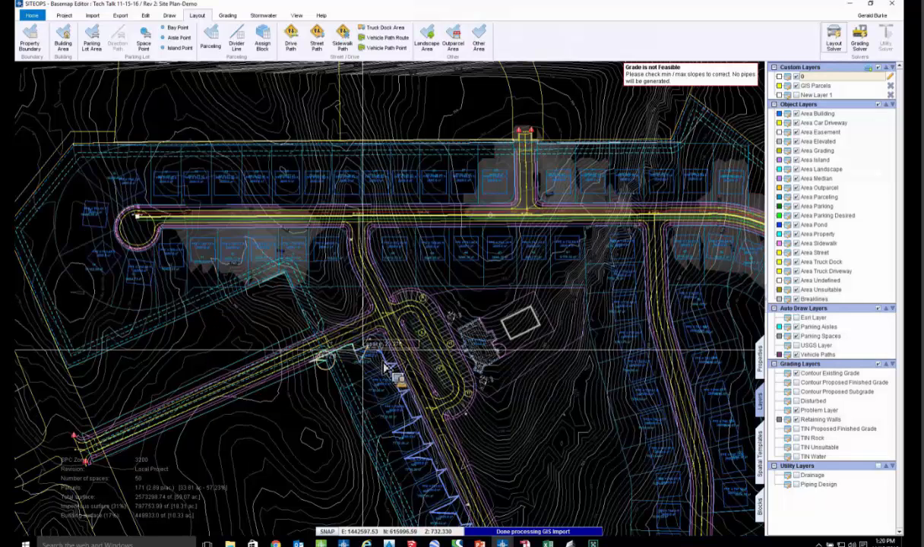
{"action": "left_click", "coordinate": [384, 367]}
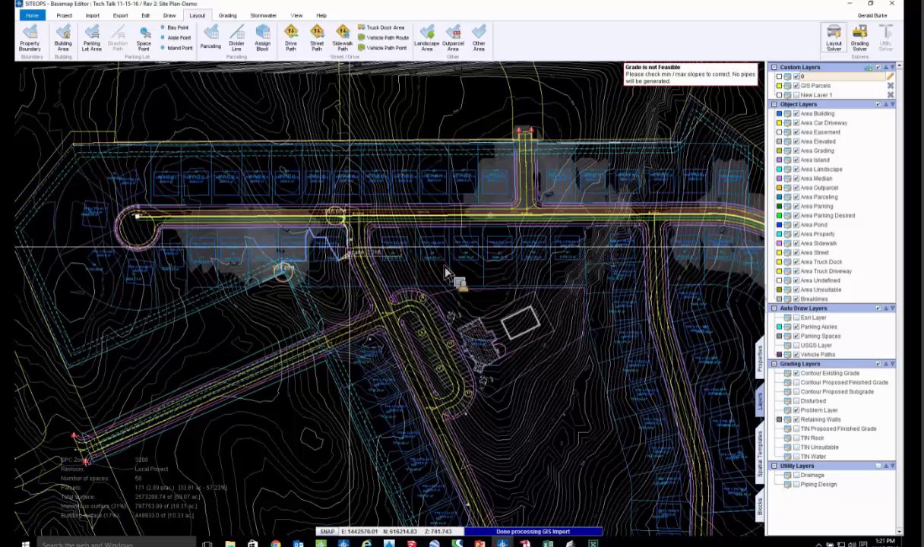
- Remove the profile constraint from the northern loop street in the Profile Viewer, and regrade the site in the maximized Landscape 3D Viewer
{"action": "scroll", "coordinate": [548, 278], "scroll_direction": "down", "scroll_amount": 3}
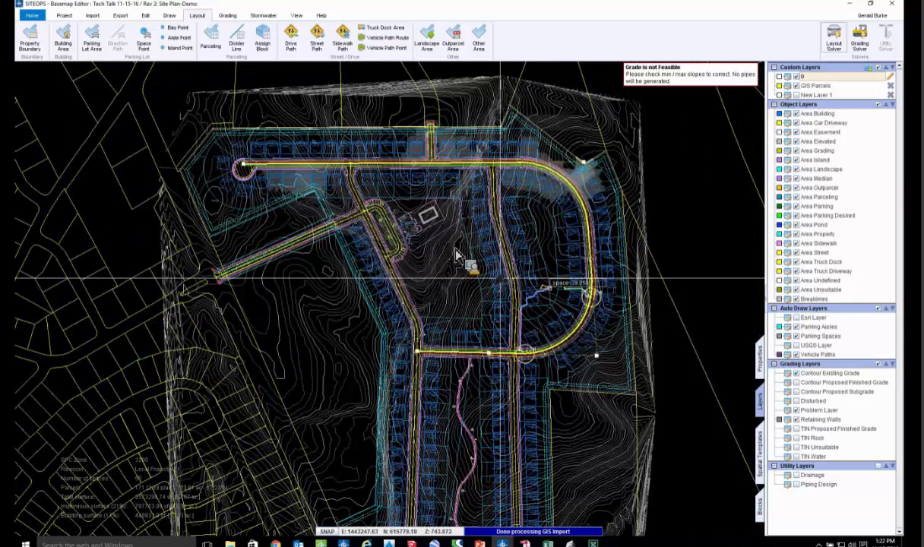
{"action": "right_click", "coordinate": [433, 167]}
{"action": "left_click", "coordinate": [451, 188]}
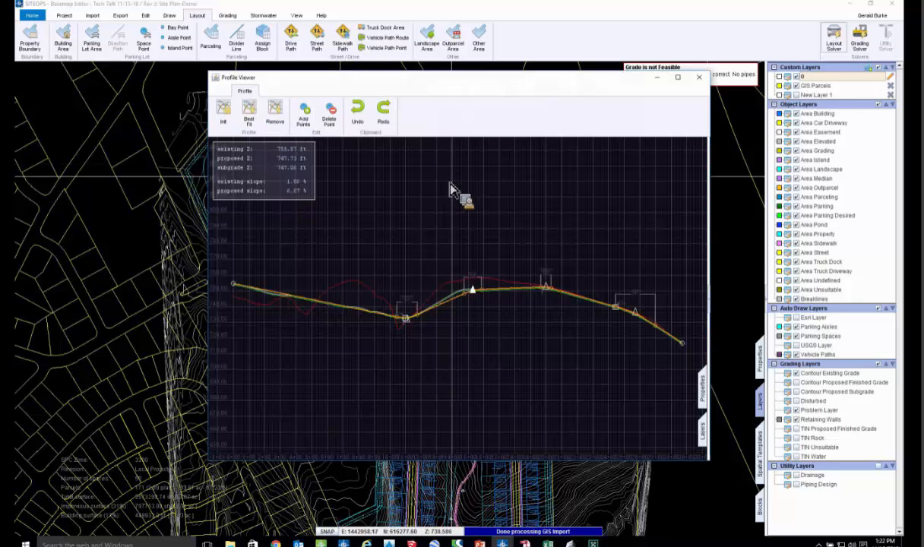
{"action": "left_click", "coordinate": [275, 114]}
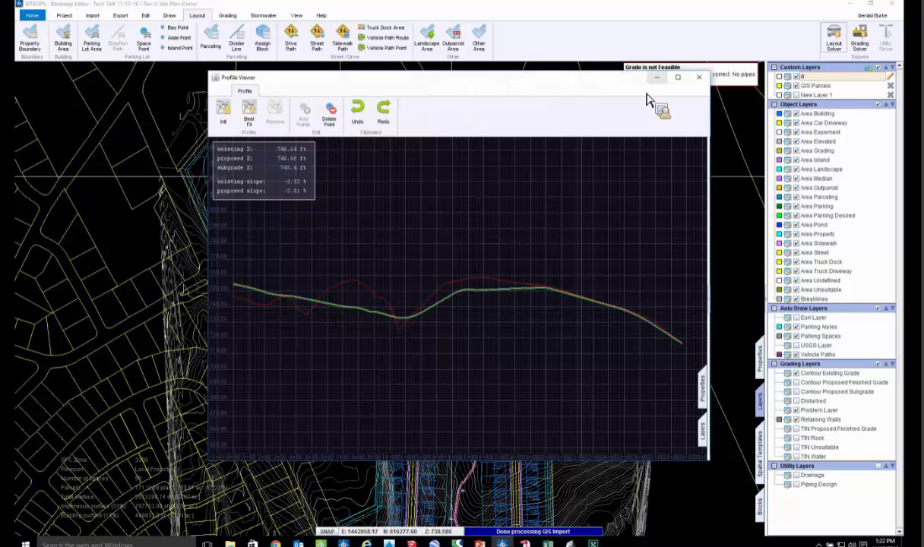
{"action": "left_click", "coordinate": [699, 77]}
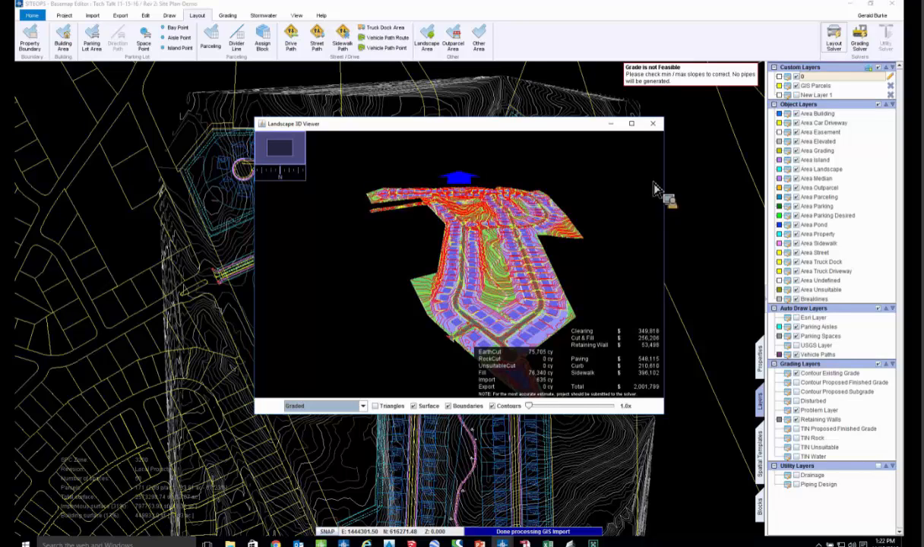
{"action": "left_click", "coordinate": [630, 124]}
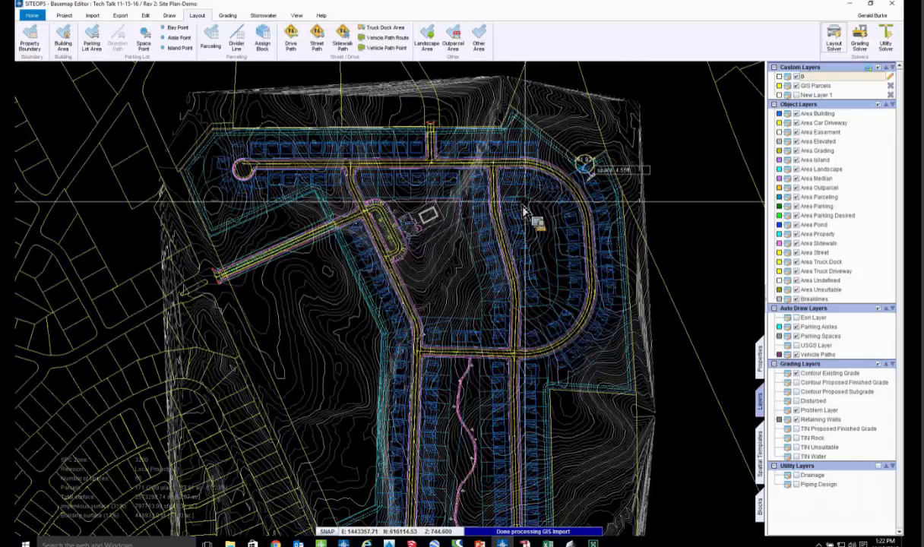
- Hide the Problem Layer and review the northern loop street's regraded profile in the Profile Viewer
{"action": "left_click", "coordinate": [798, 411]}
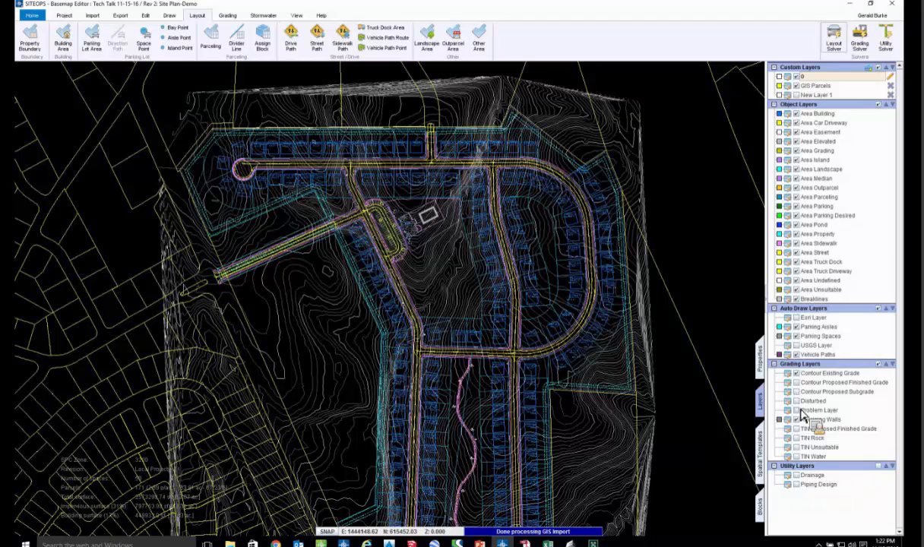
{"action": "scroll", "coordinate": [530, 177], "scroll_direction": "up", "scroll_amount": 3}
{"action": "right_click", "coordinate": [531, 180]}
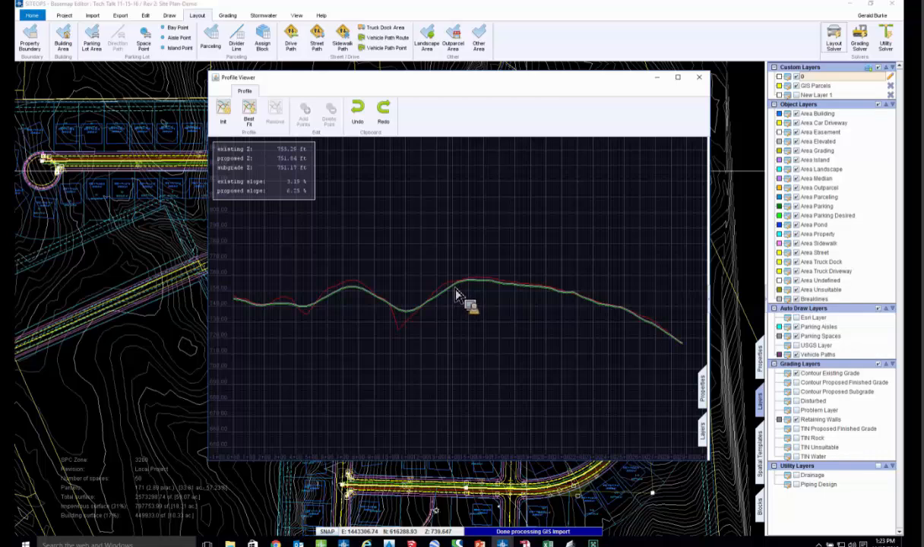
{"action": "left_click", "coordinate": [699, 79]}
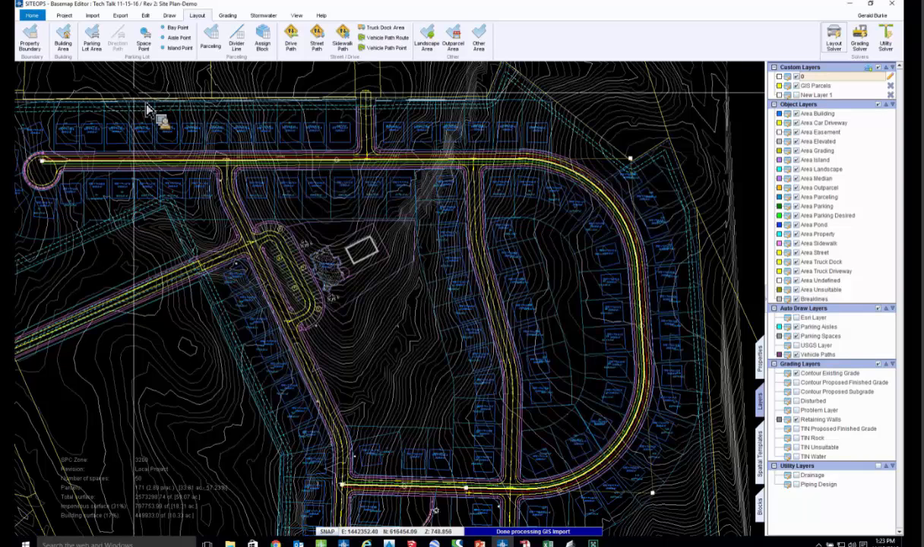
{"action": "left_click", "coordinate": [122, 16]}
{"action": "left_click", "coordinate": [107, 34]}
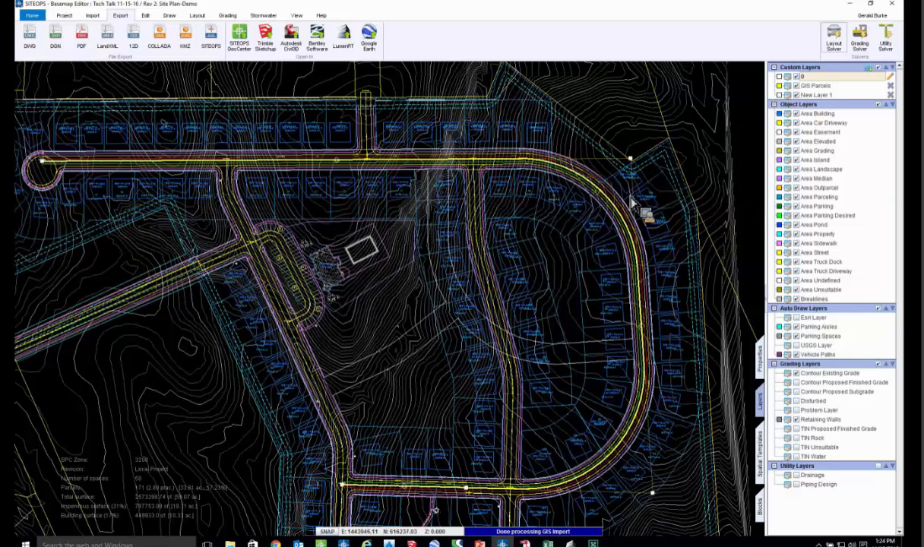
- Turn off the Layout Solver and place a Simple House block just north of the northern row of lots
{"action": "left_click", "coordinate": [833, 38]}
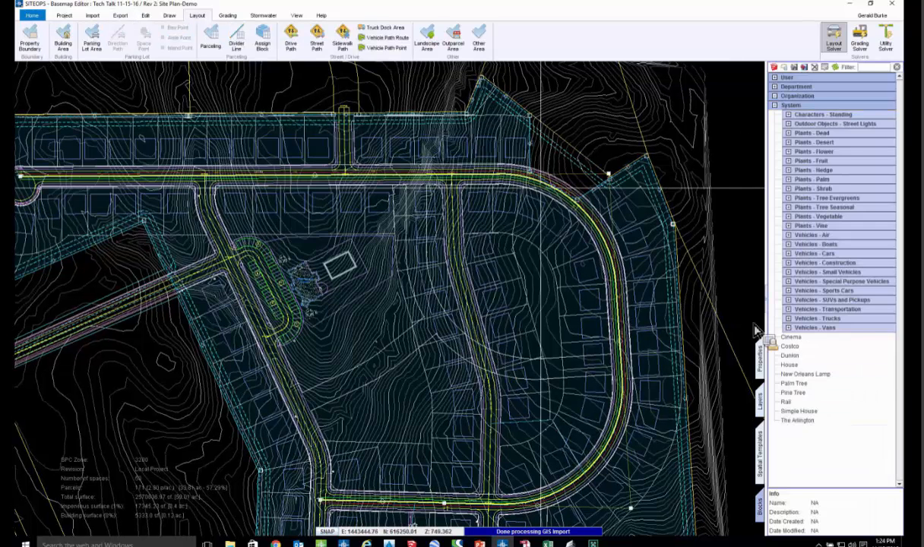
{"action": "left_click_drag", "start_coordinate": [756, 329], "coordinate": [536, 213]}
{"action": "middle_click_drag", "start_coordinate": [526, 195], "coordinate": [509, 256]}
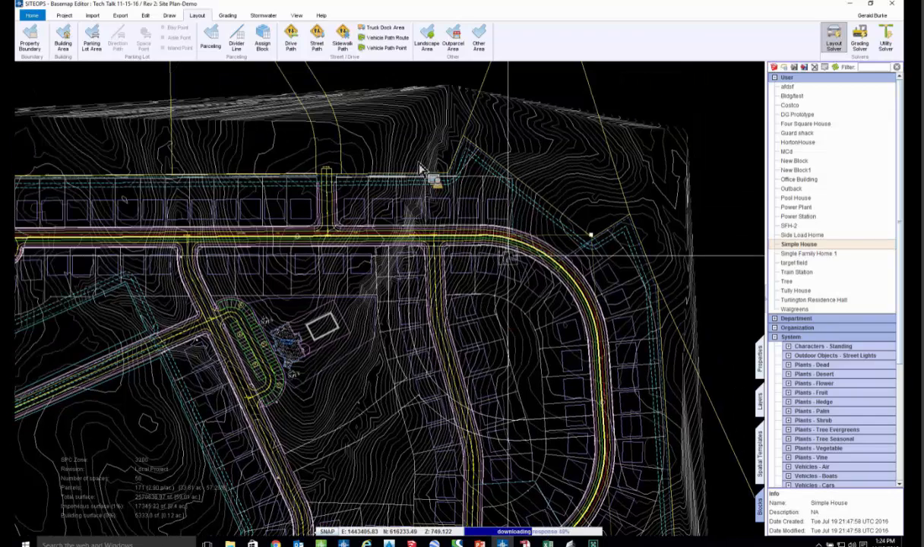
{"action": "mouse_move", "coordinate": [417, 162]}
{"action": "left_mouse_down"}
{"action": "mouse_move", "coordinate": [401, 190]}
{"action": "mouse_move", "coordinate": [403, 225]}
{"action": "mouse_move", "coordinate": [304, 137]}
{"action": "mouse_move", "coordinate": [247, 42]}
{"action": "mouse_move", "coordinate": [255, 40]}
{"action": "mouse_move", "coordinate": [351, 205]}
{"action": "mouse_move", "coordinate": [415, 163]}
{"action": "left_mouse_up"}
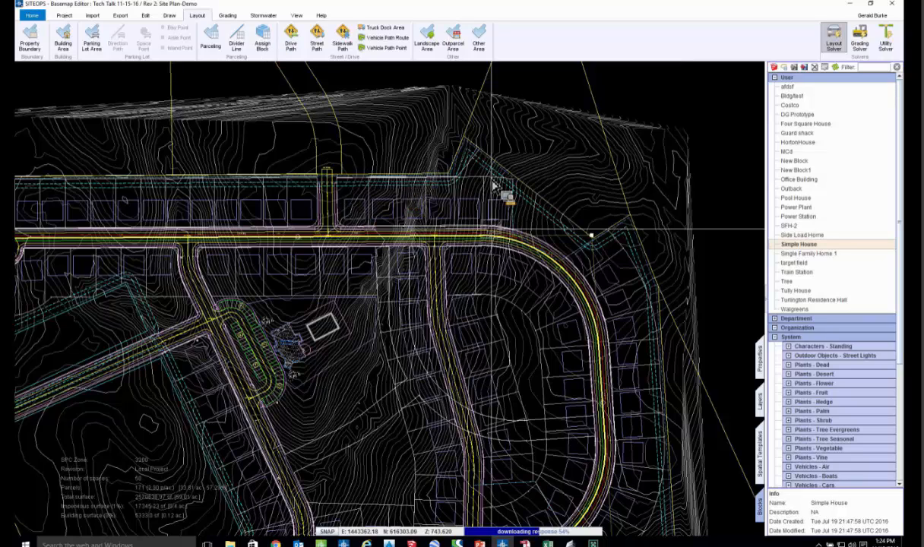
{"action": "scroll", "coordinate": [421, 158], "scroll_direction": "up", "scroll_amount": 4}
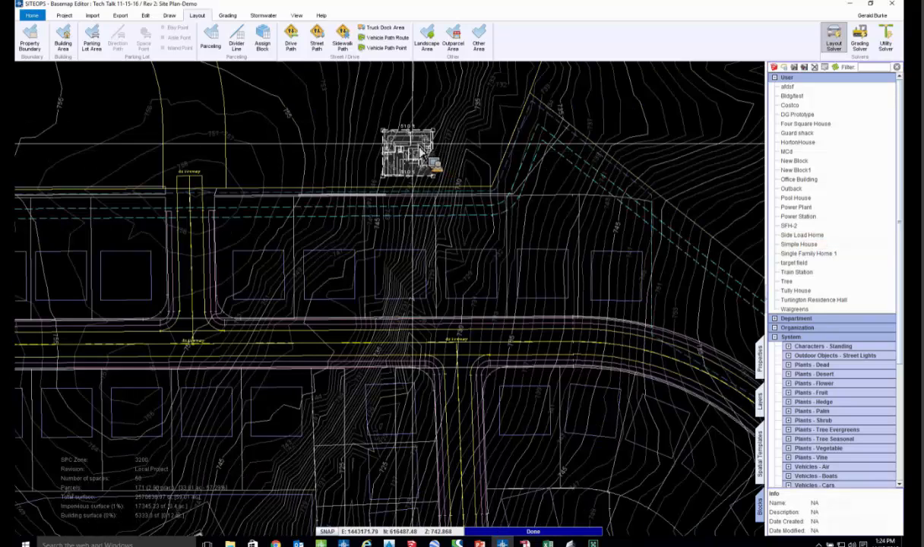
- Run the Layout Solver again and inspect the house blocks on the northern lots
{"action": "left_click", "coordinate": [834, 50]}
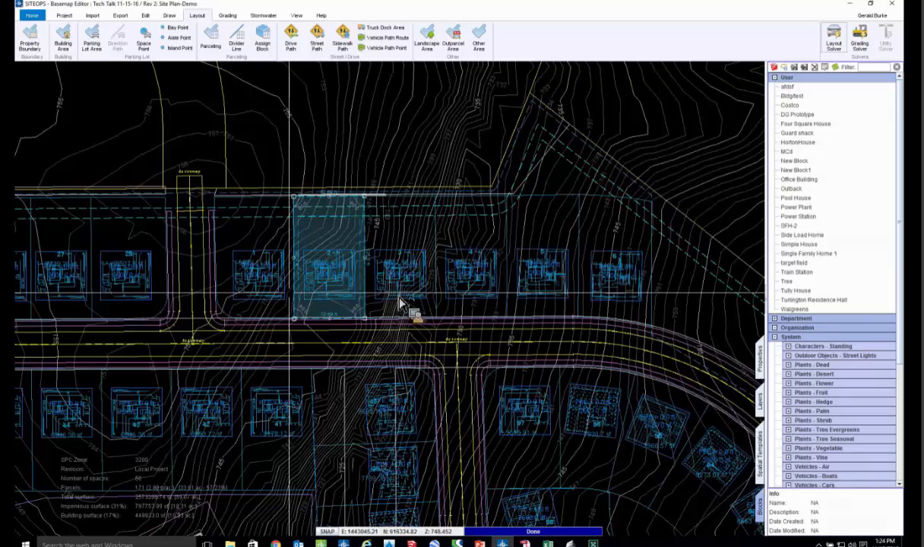
{"action": "scroll", "coordinate": [388, 307], "scroll_direction": "up", "scroll_amount": 3}
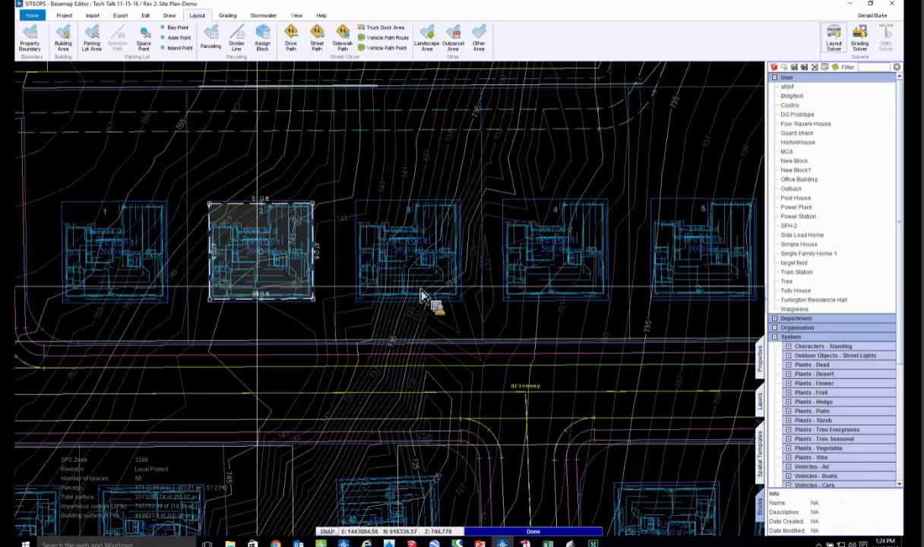
{"action": "scroll", "coordinate": [547, 373], "scroll_direction": "down", "scroll_amount": 3}
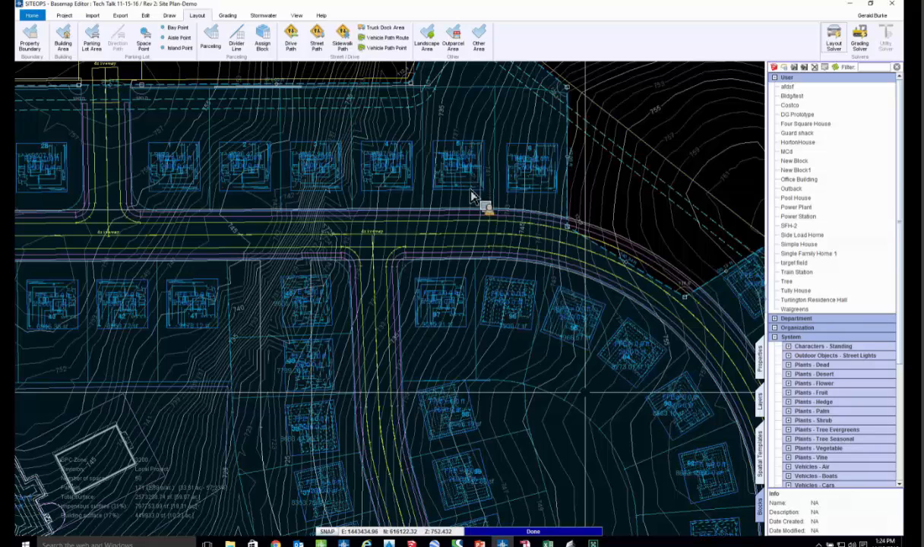
- Set the parceling area's Pad Building Block Angle to 180 and inspect the house blocks on the northern lots
{"action": "scroll", "coordinate": [488, 209], "scroll_direction": "up", "scroll_amount": 3}
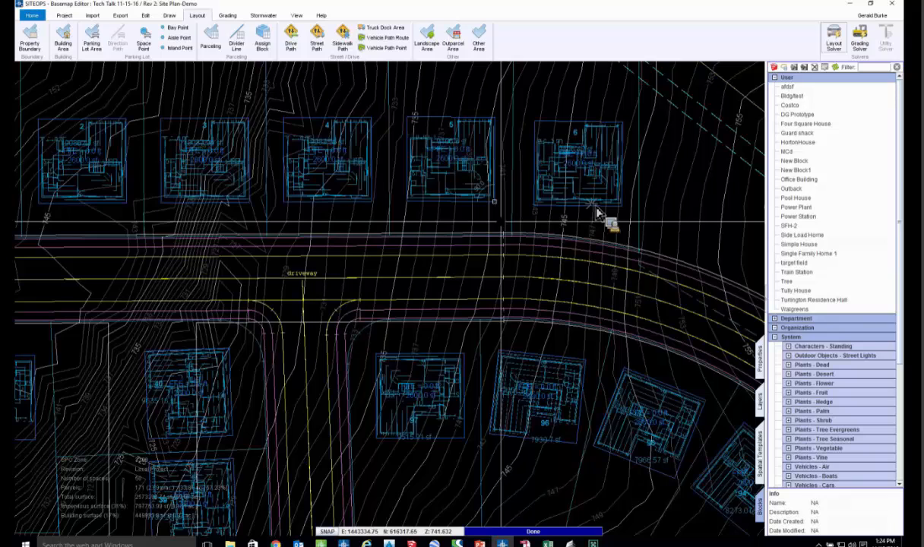
{"action": "middle_click_drag", "start_coordinate": [693, 174], "coordinate": [596, 208]}
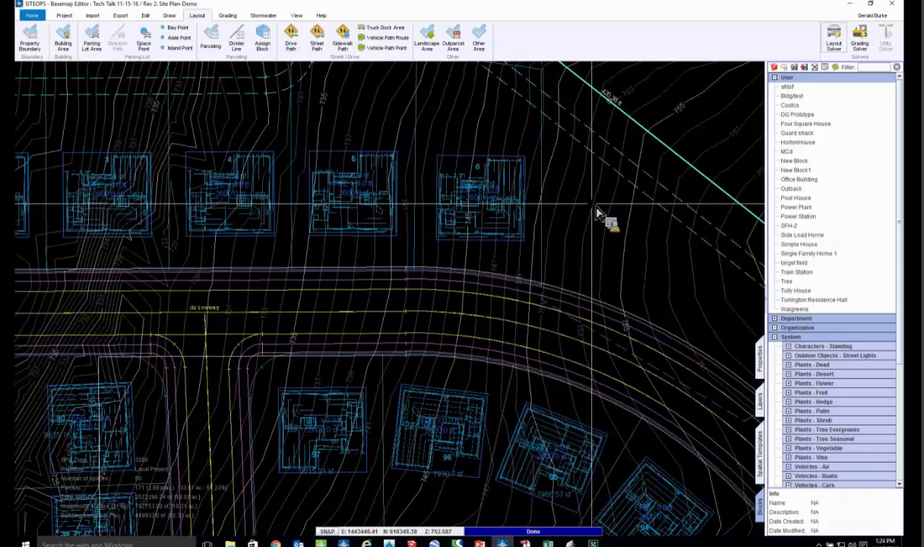
{"action": "left_click", "coordinate": [762, 356]}
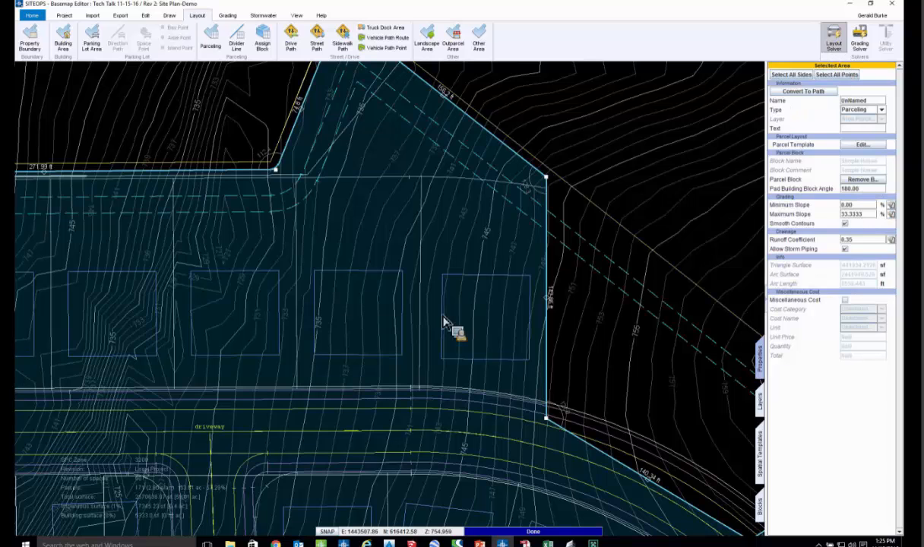
{"action": "key", "text": "Escape"}
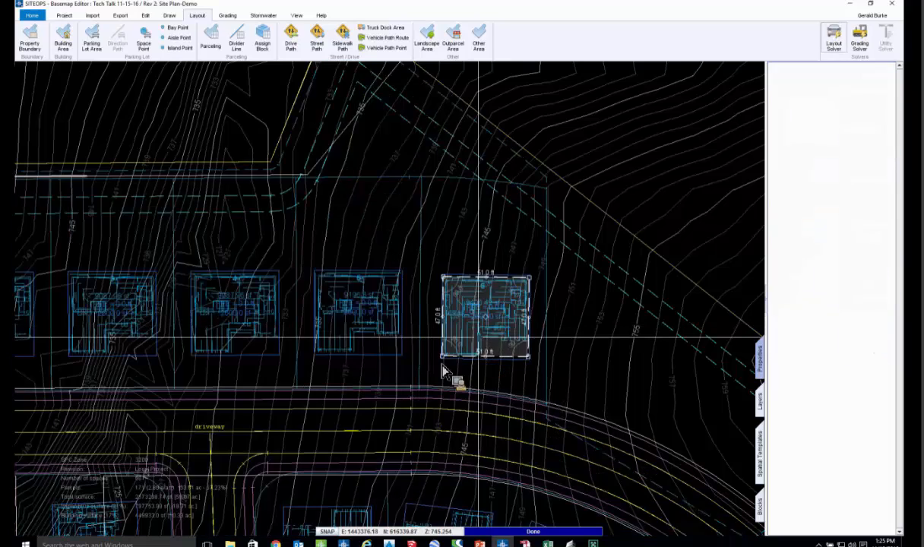
{"action": "scroll", "coordinate": [331, 359], "scroll_direction": "up", "scroll_amount": 2}
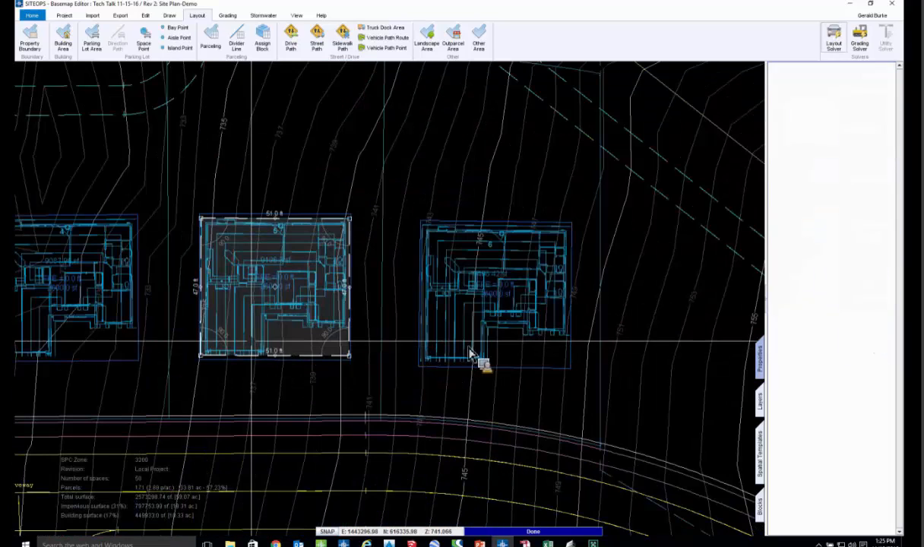
{"action": "scroll", "coordinate": [465, 352], "scroll_direction": "down", "scroll_amount": 3}
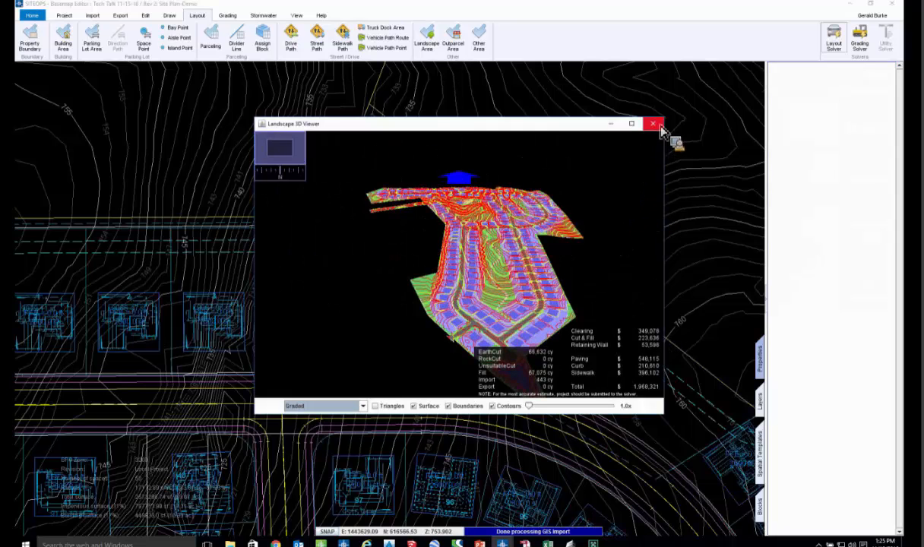
- Reopen the Landscape 3D Viewer maximized and switch it to Hardware Render
{"action": "left_click", "coordinate": [652, 124]}
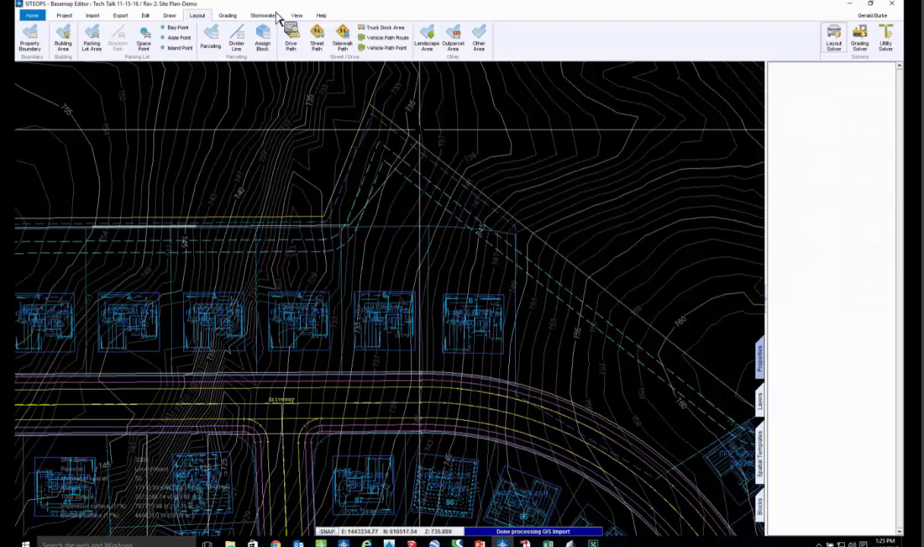
{"action": "left_click", "coordinate": [296, 16]}
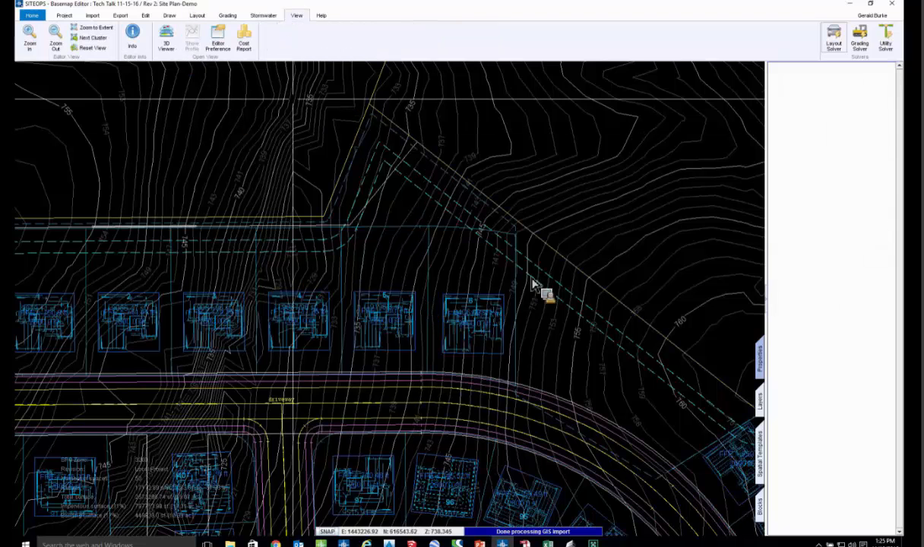
{"action": "left_click", "coordinate": [639, 123]}
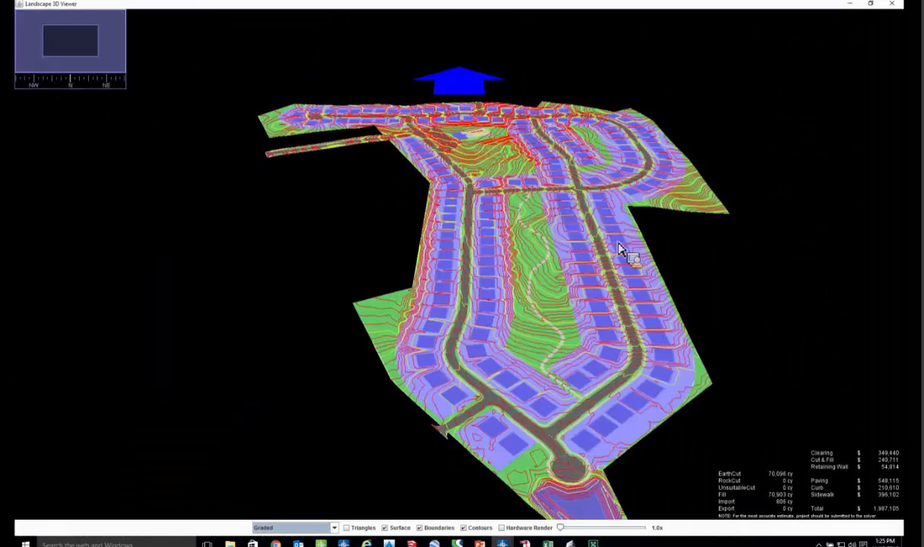
{"action": "left_click", "coordinate": [532, 528]}
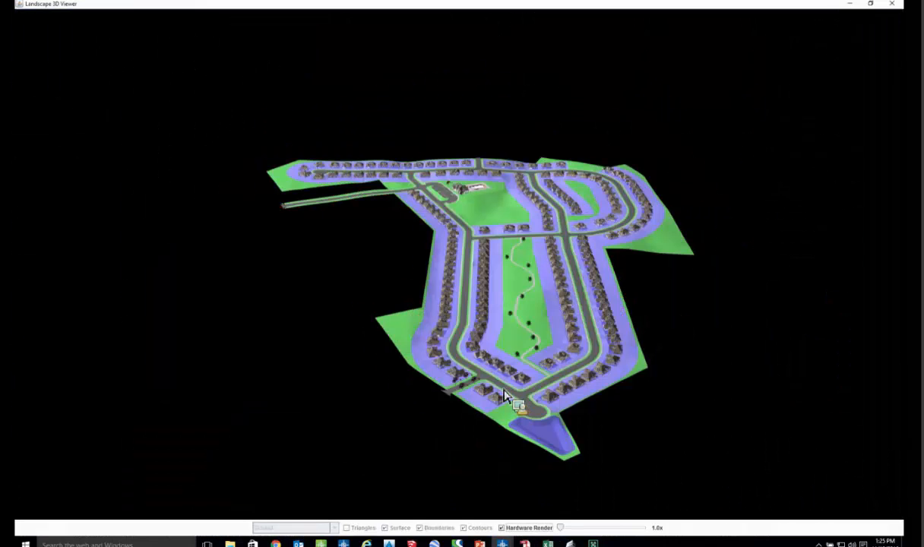
- Examine the rendered houses, streets, walking path and clubhouse area from several angles, and close the 3D viewer
{"action": "scroll", "coordinate": [495, 397], "scroll_direction": "up", "scroll_amount": 2}
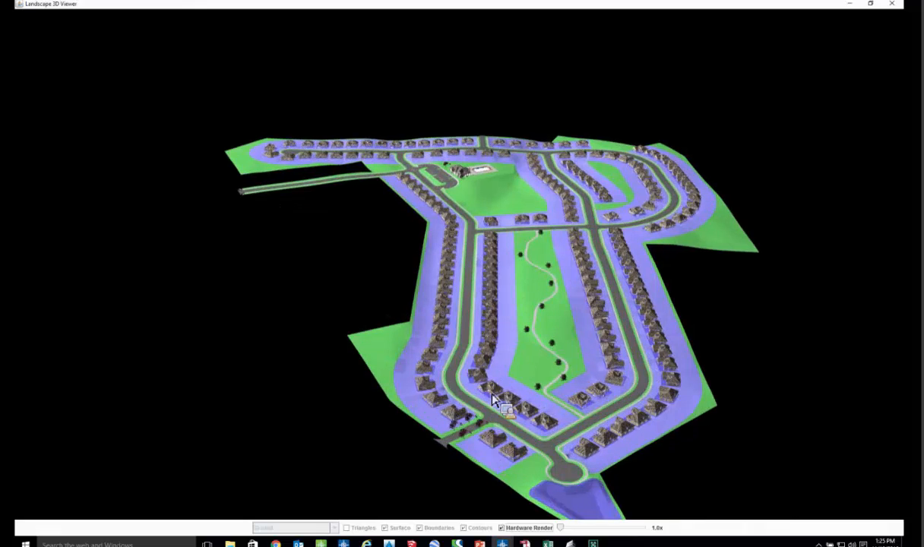
{"action": "scroll", "coordinate": [494, 395], "scroll_direction": "up", "scroll_amount": 1}
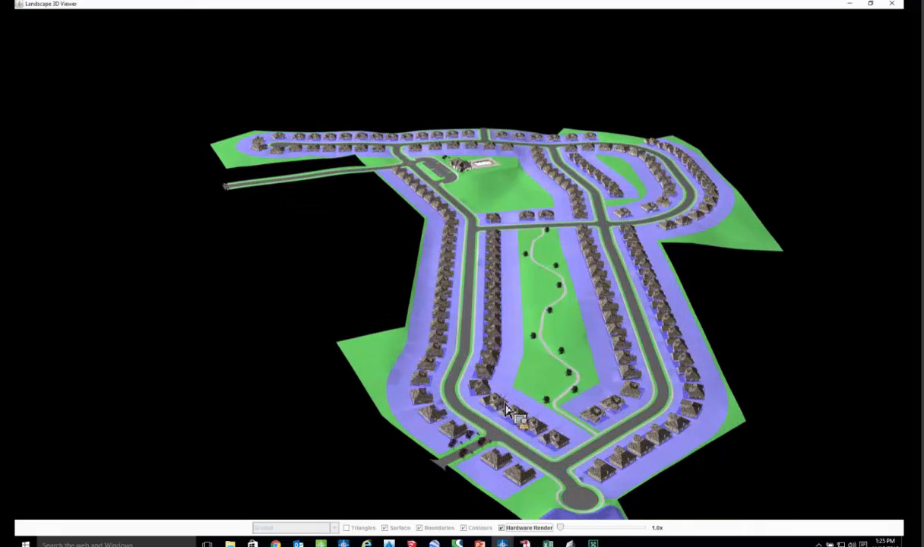
{"action": "scroll", "coordinate": [508, 407], "scroll_direction": "up", "scroll_amount": 2}
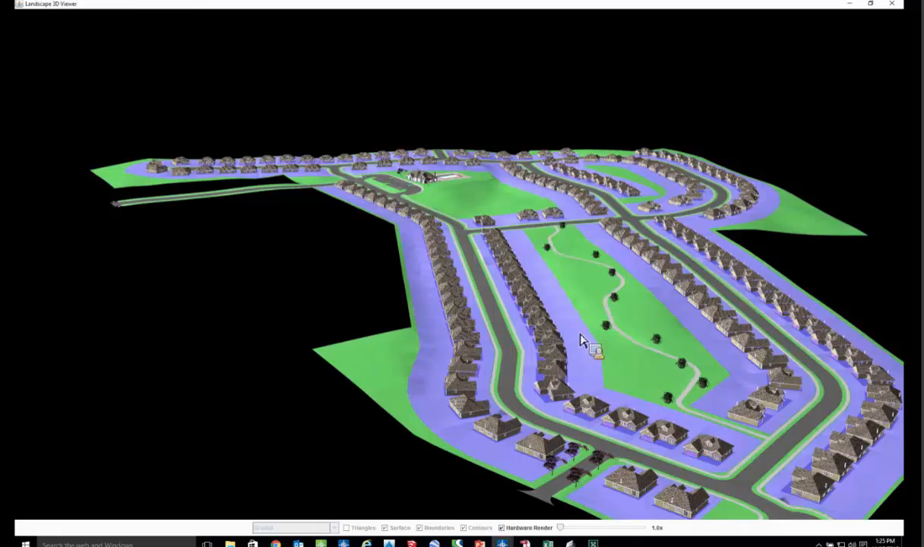
{"action": "scroll", "coordinate": [562, 326], "scroll_direction": "down", "scroll_amount": 2}
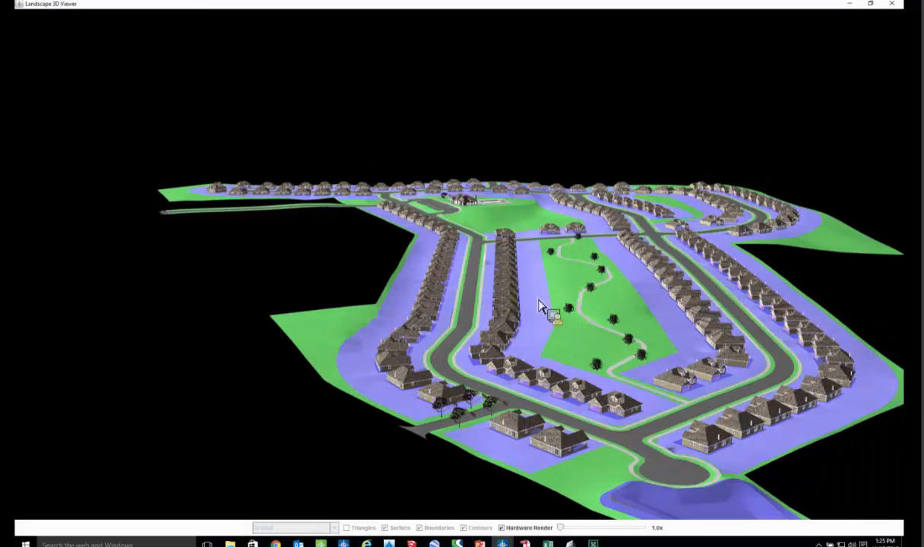
{"action": "scroll", "coordinate": [547, 309], "scroll_direction": "up", "scroll_amount": 2}
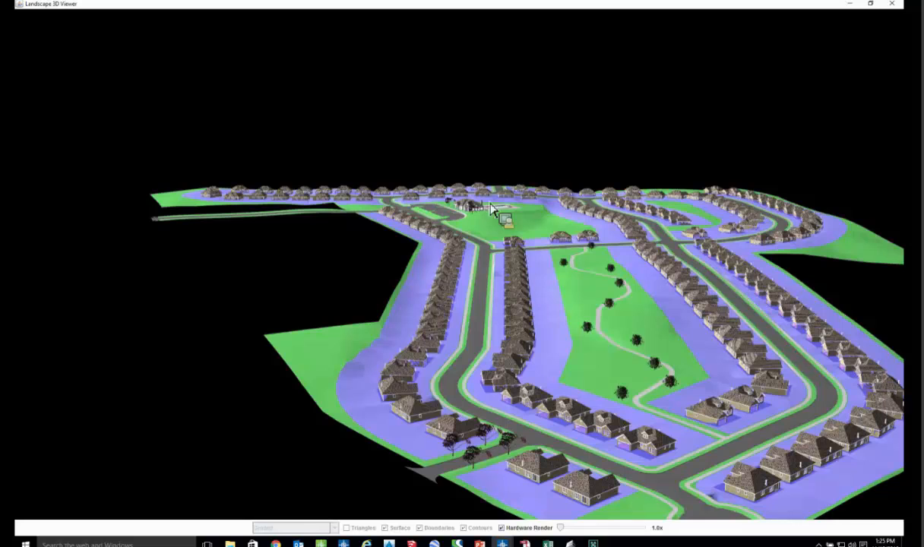
{"action": "scroll", "coordinate": [532, 199], "scroll_direction": "up", "scroll_amount": 2}
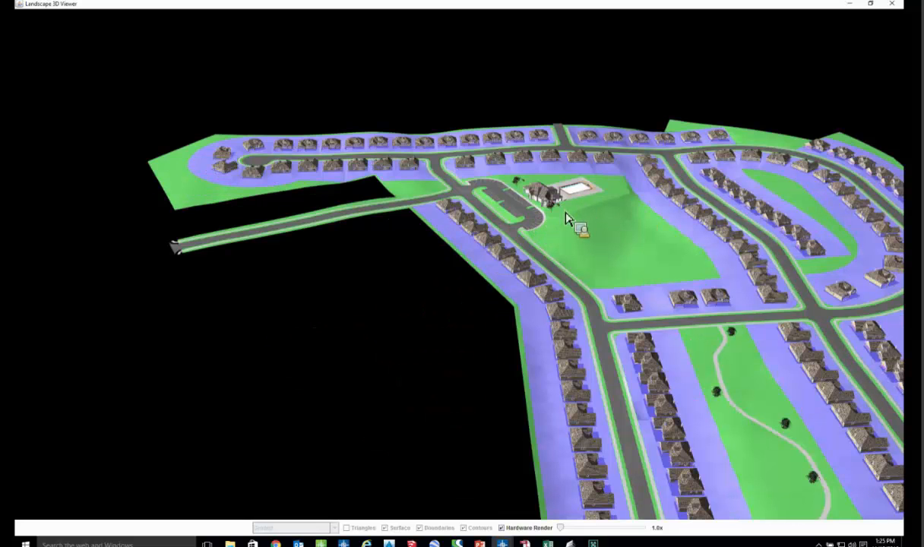
{"action": "scroll", "coordinate": [578, 224], "scroll_direction": "down", "scroll_amount": 1}
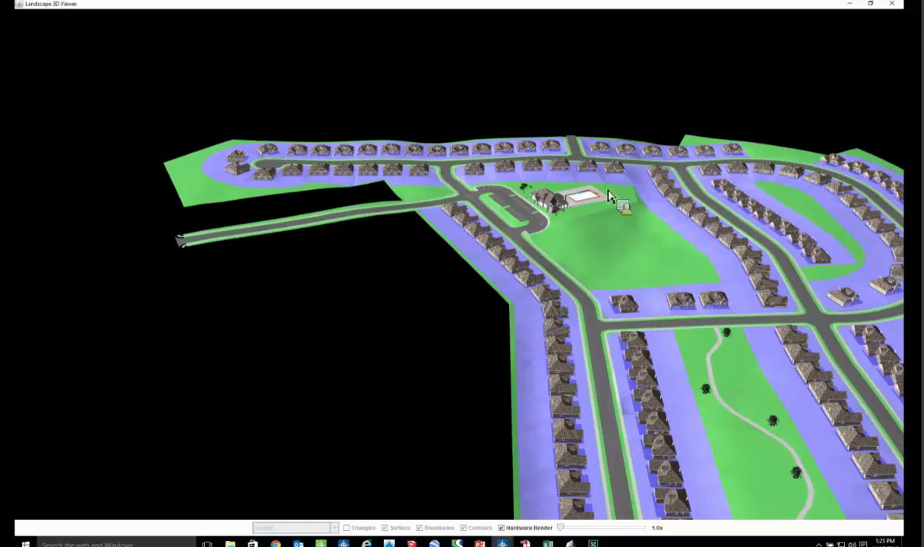
{"action": "left_click", "coordinate": [900, 4]}
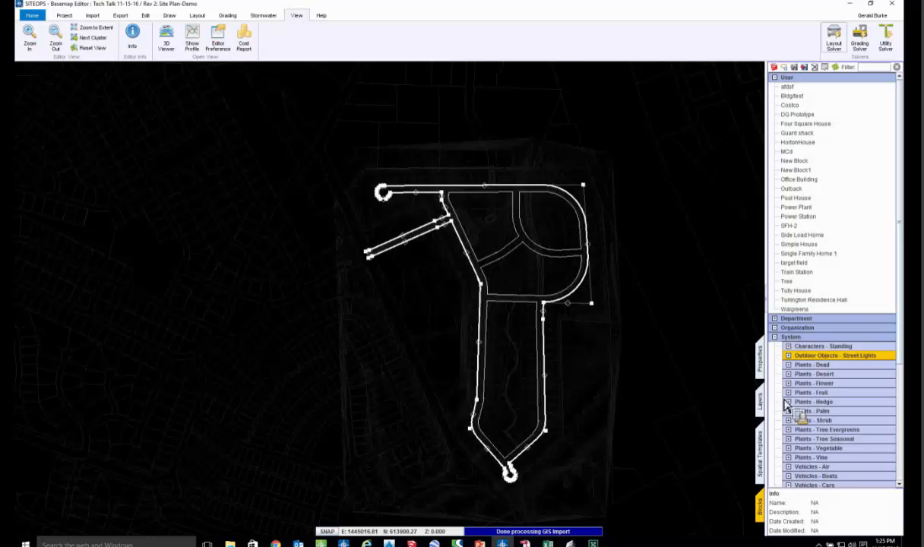
- Place a Cherry block from the seasonal tree plants just north of the northern street
{"action": "double_click", "coordinate": [806, 439]}
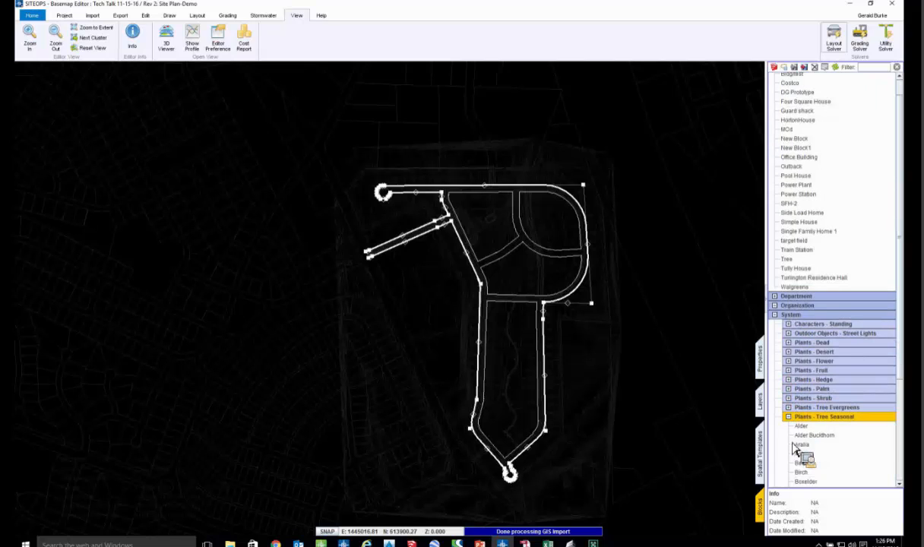
{"action": "left_click", "coordinate": [798, 450]}
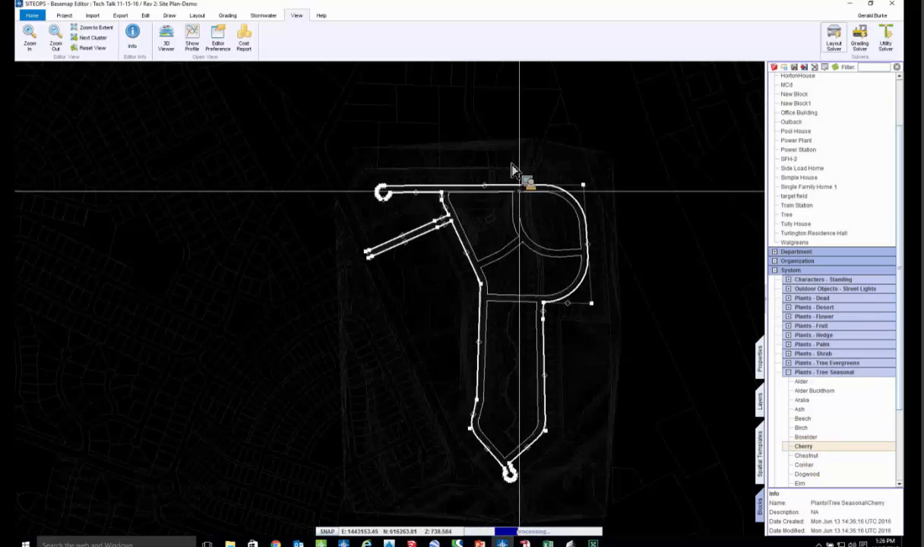
{"action": "scroll", "coordinate": [517, 171], "scroll_direction": "up", "scroll_amount": 3}
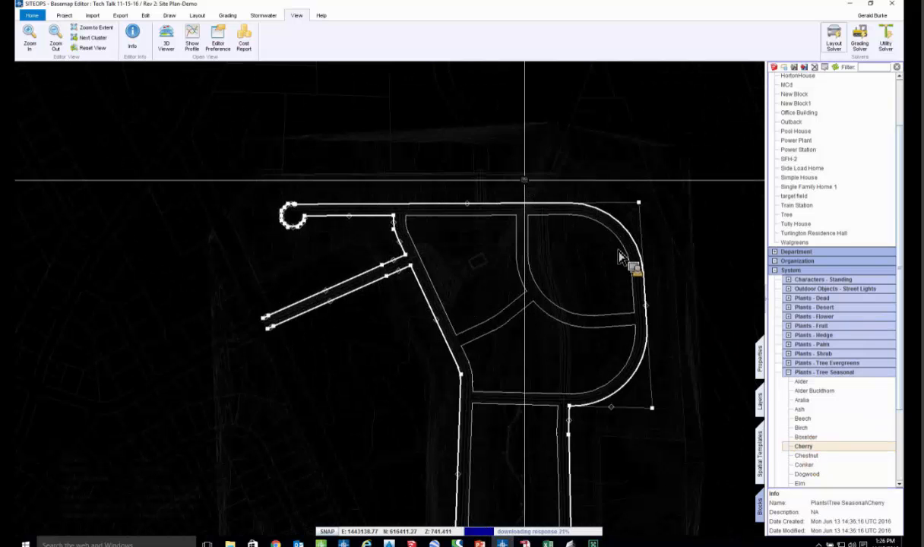
{"action": "scroll", "coordinate": [607, 247], "scroll_direction": "down", "scroll_amount": 3}
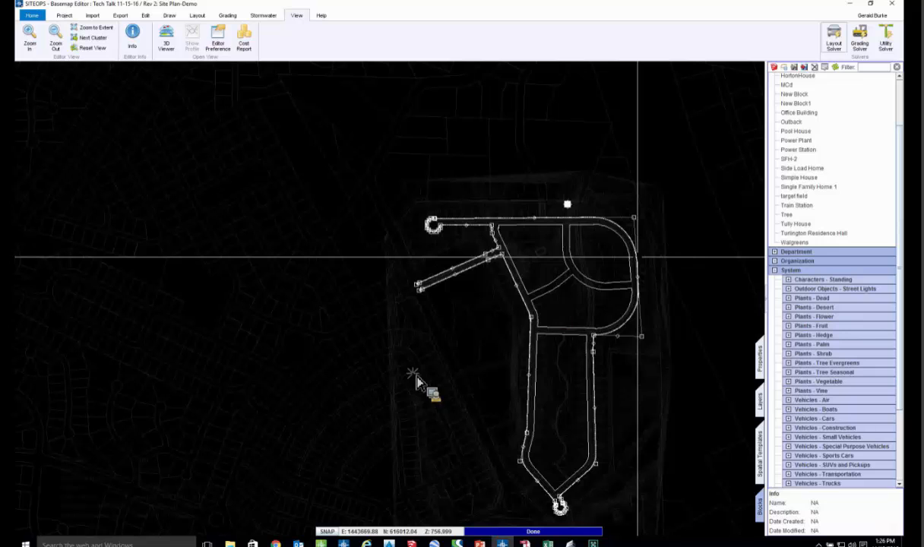
- Select all the street-side paths and make them block paths with a Block Distance of 40 ft
{"action": "right_click", "coordinate": [392, 490]}
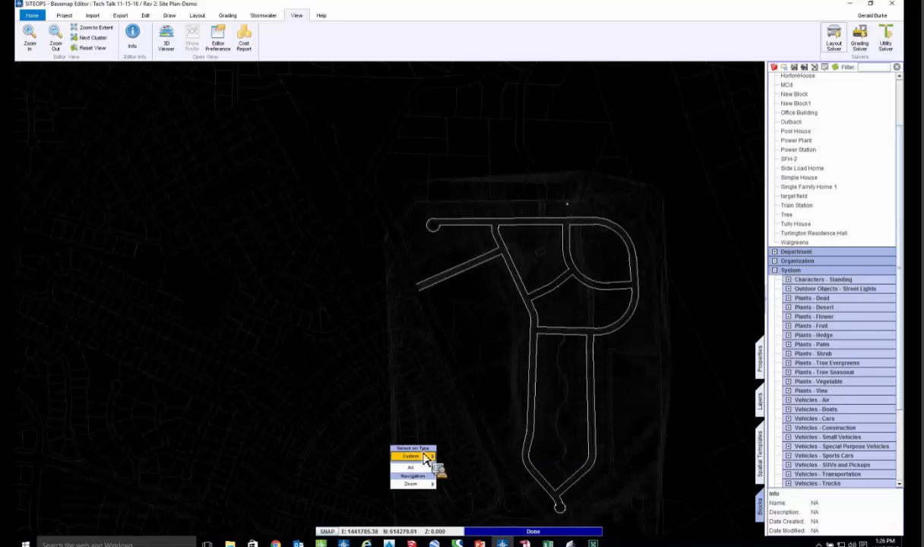
{"action": "mouse_move", "coordinate": [414, 456]}
{"action": "left_click", "coordinate": [474, 466]}
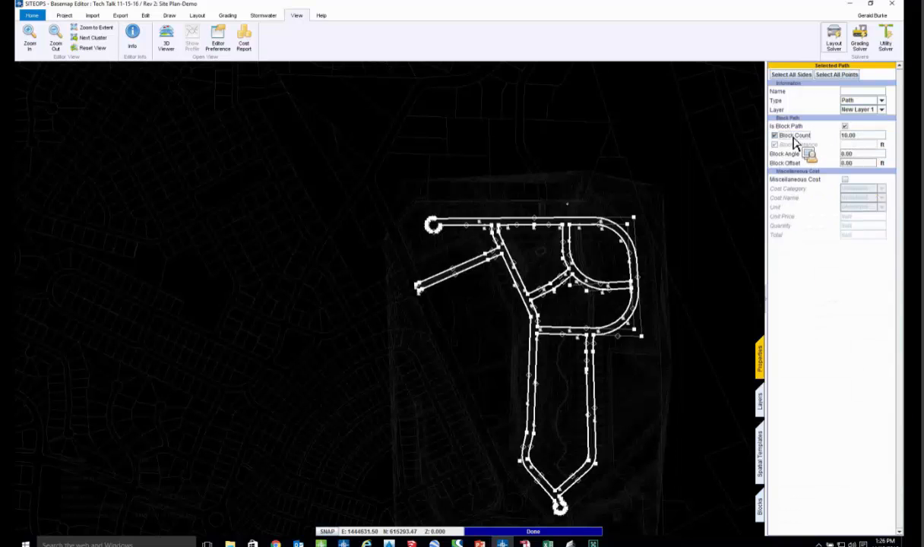
{"action": "left_click", "coordinate": [797, 145]}
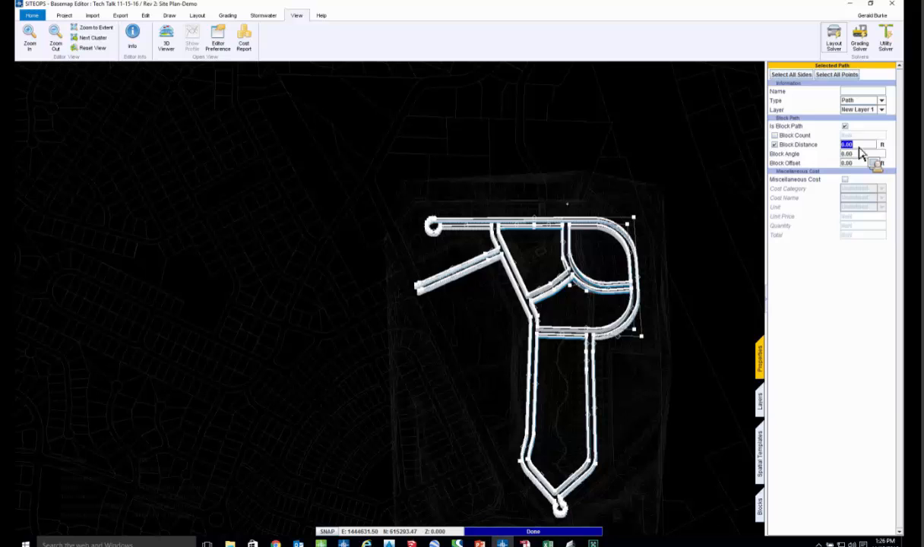
{"action": "key", "text": "Return"}
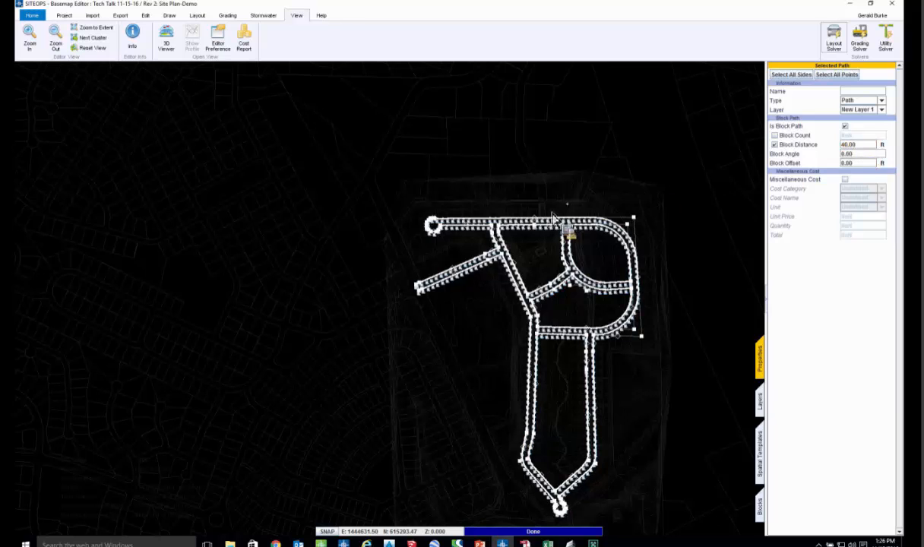
- Assign the placed Cherry tree block to the selected street-side paths and check the trees along the western entry road
{"action": "scroll", "coordinate": [529, 216], "scroll_direction": "up", "scroll_amount": 3}
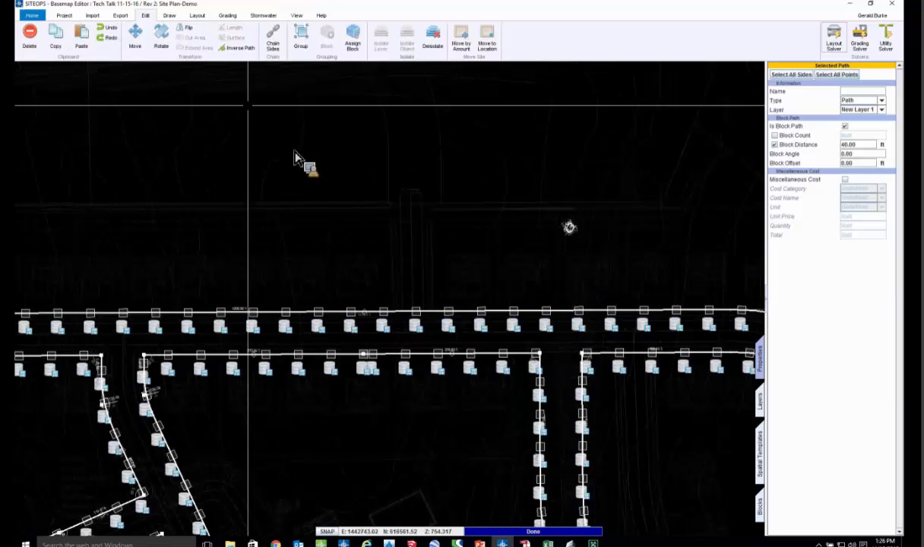
{"action": "left_click", "coordinate": [353, 38]}
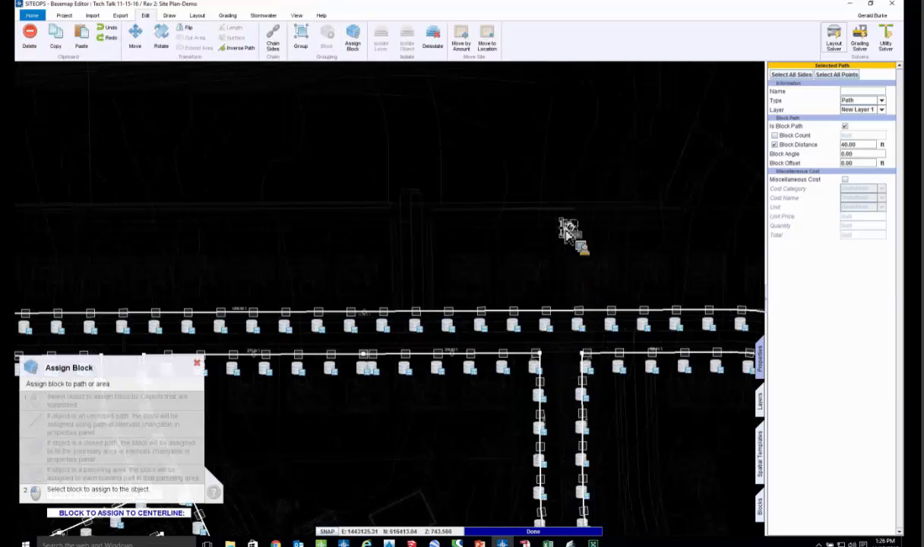
{"action": "scroll", "coordinate": [574, 230], "scroll_direction": "up", "scroll_amount": 2}
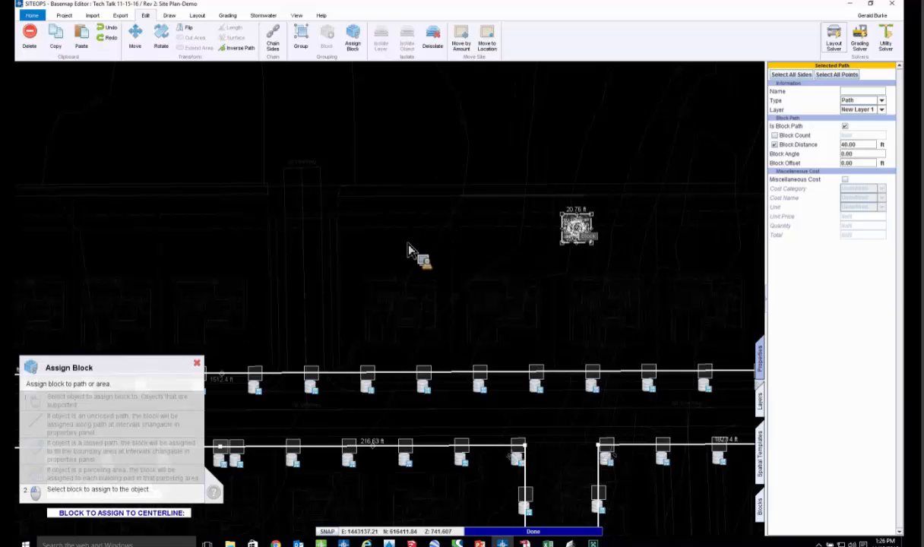
{"action": "scroll", "coordinate": [410, 250], "scroll_direction": "down", "scroll_amount": 4}
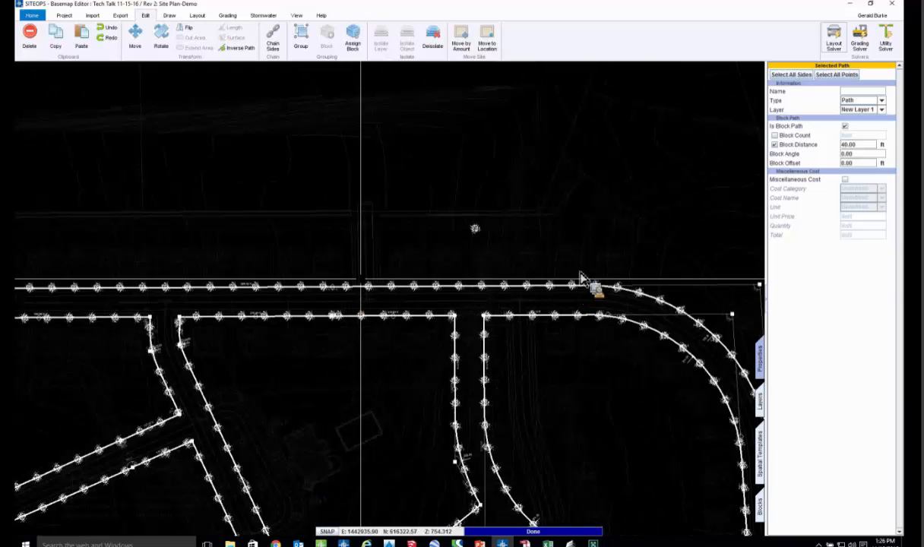
{"action": "scroll", "coordinate": [573, 275], "scroll_direction": "down", "scroll_amount": 1}
{"action": "middle_click_drag", "start_coordinate": [573, 273], "coordinate": [643, 202]}
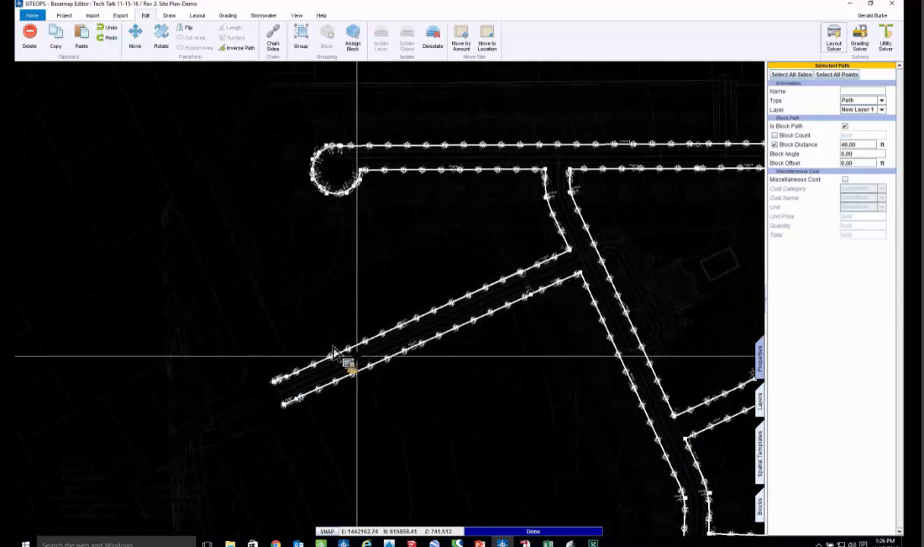
{"action": "middle_click_drag", "start_coordinate": [411, 384], "coordinate": [450, 377]}
{"action": "scroll", "coordinate": [454, 376], "scroll_direction": "up", "scroll_amount": 2}
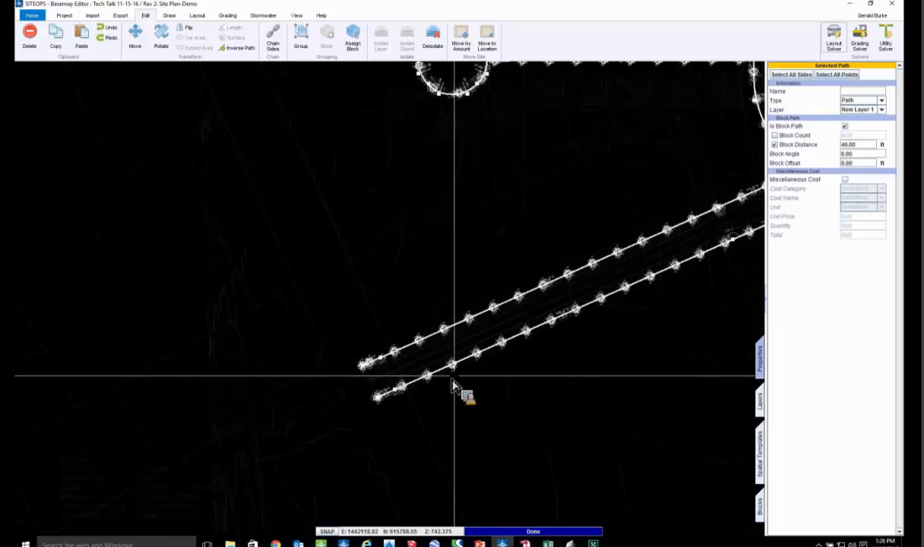
{"action": "scroll", "coordinate": [454, 384], "scroll_direction": "down", "scroll_amount": 1}
{"action": "middle_click_drag", "start_coordinate": [732, 234], "coordinate": [572, 281]}
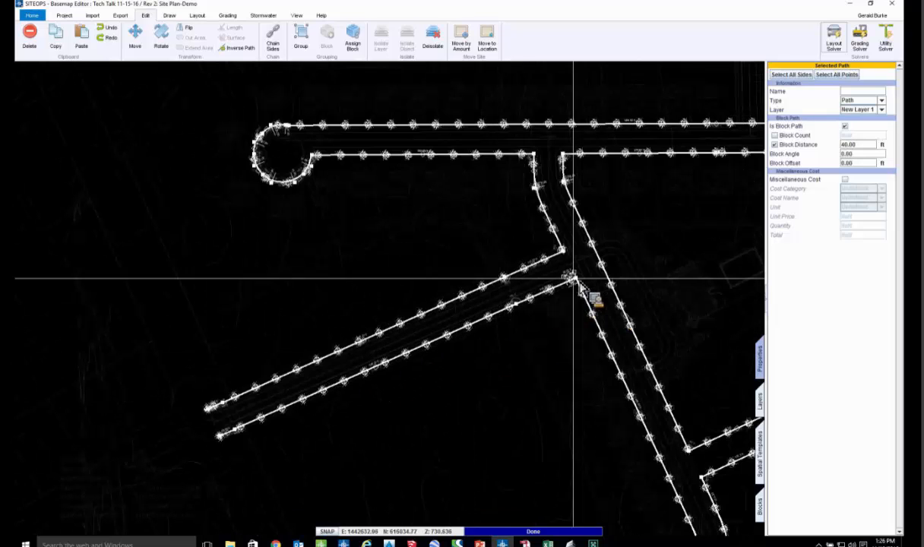
- Try moving the tree path's corner at the southern side of the entry road junction, and undo the move
{"action": "left_click_drag", "start_coordinate": [580, 280], "coordinate": [559, 327]}
{"action": "left_click_drag", "start_coordinate": [516, 388], "coordinate": [577, 352]}
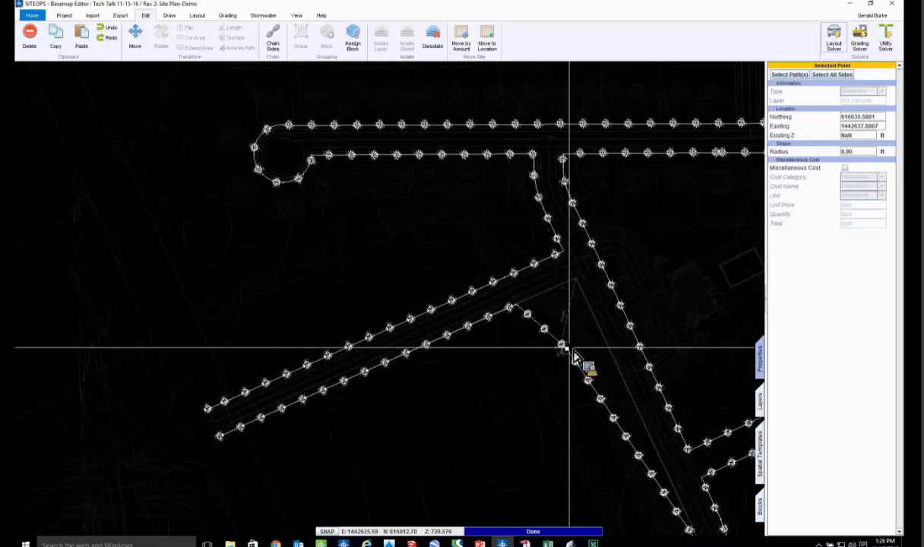
{"action": "key", "text": "ctrl+z"}
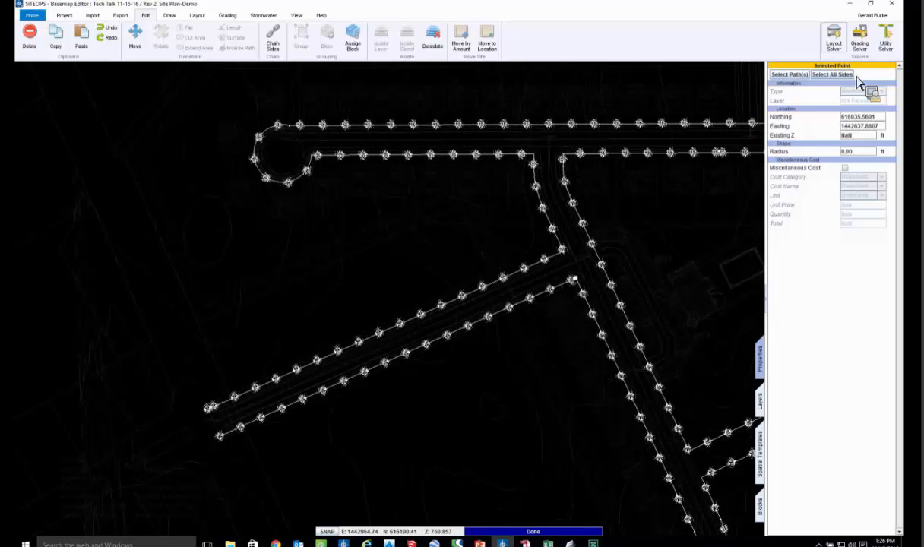
- Regrade the deisolated site with the Grading Solver and review the tree-lined streets in the 3D viewer
{"action": "right_click", "coordinate": [532, 222]}
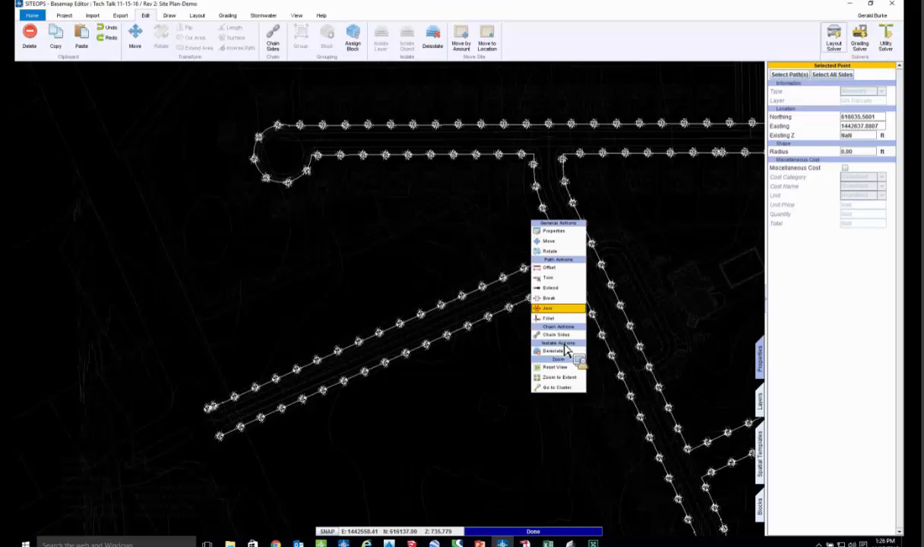
{"action": "left_click", "coordinate": [859, 36]}
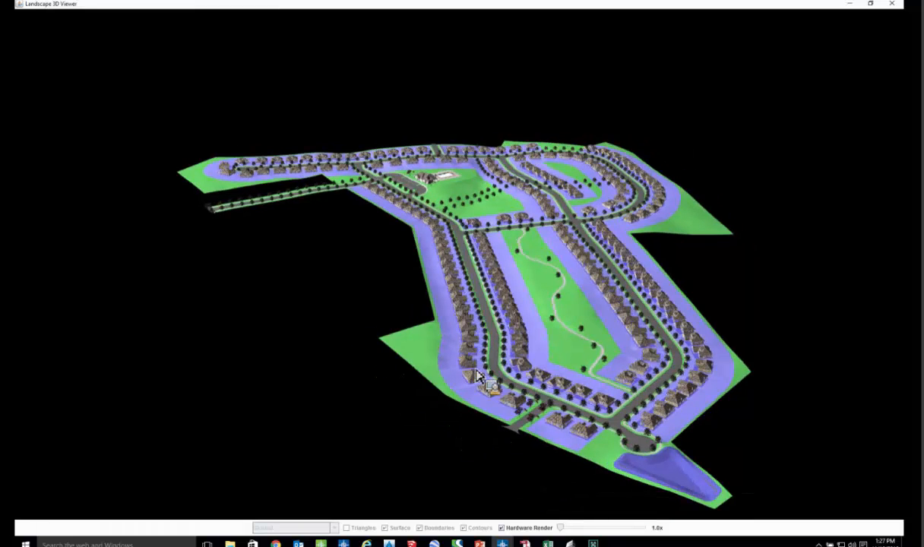
{"action": "left_click_drag", "start_coordinate": [476, 371], "coordinate": [565, 324]}
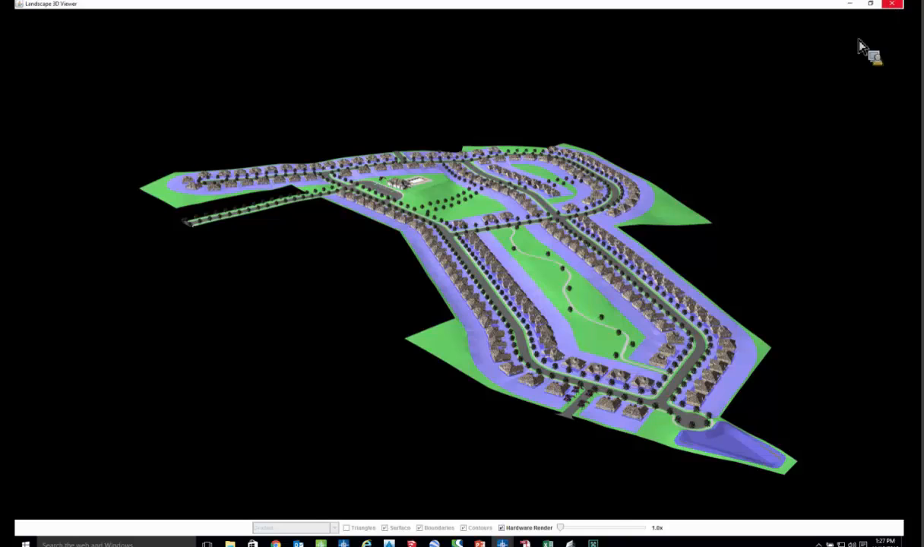
{"action": "left_click", "coordinate": [850, 4]}
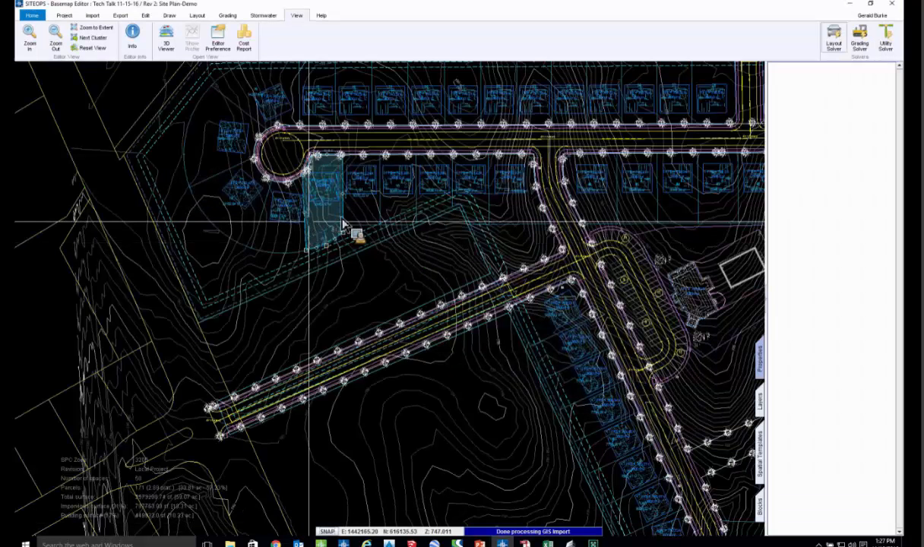
- Open the site in Google Earth with underlay texture, proposed finished grade, parking lines, parcel lines, drive lines and buildings
{"action": "scroll", "coordinate": [335, 236], "scroll_direction": "up", "scroll_amount": 1}
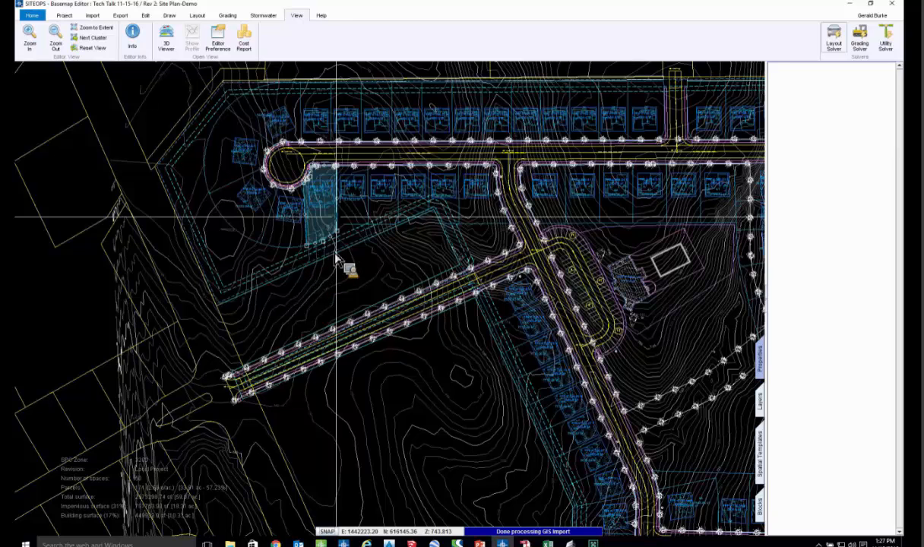
{"action": "middle_click_drag", "start_coordinate": [340, 249], "coordinate": [345, 271]}
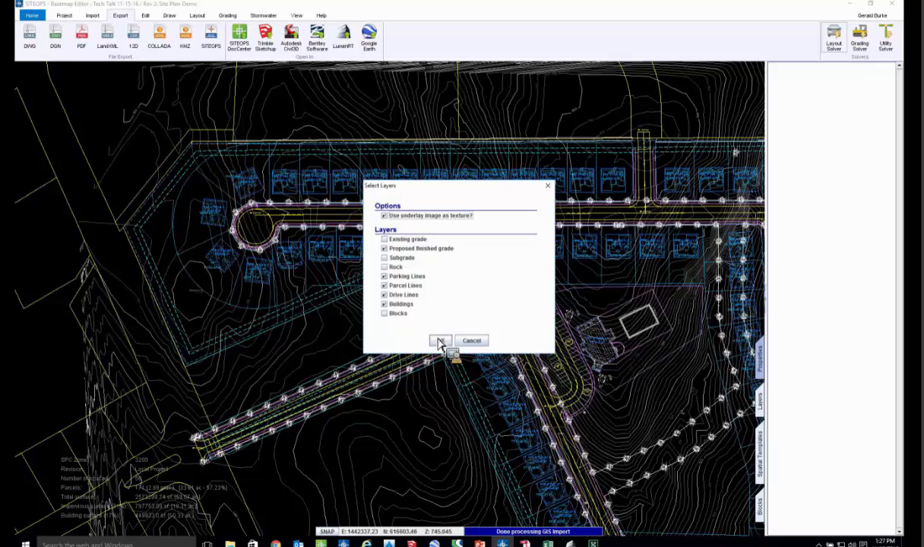
{"action": "left_click", "coordinate": [441, 341]}
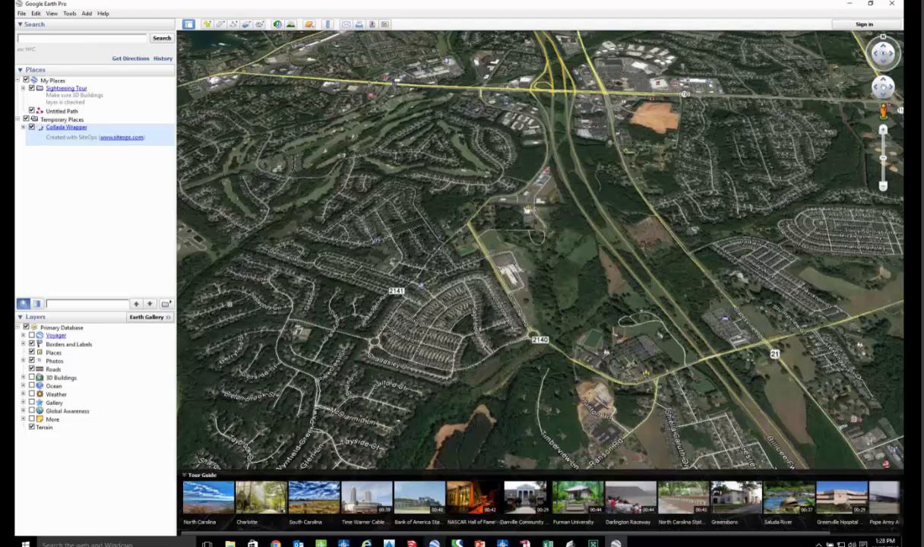
- Switch to the Single Family Subdivision model in SketchUp and examine the clubhouse area and surrounding streets from above
{"action": "mouse_move", "coordinate": [411, 544]}
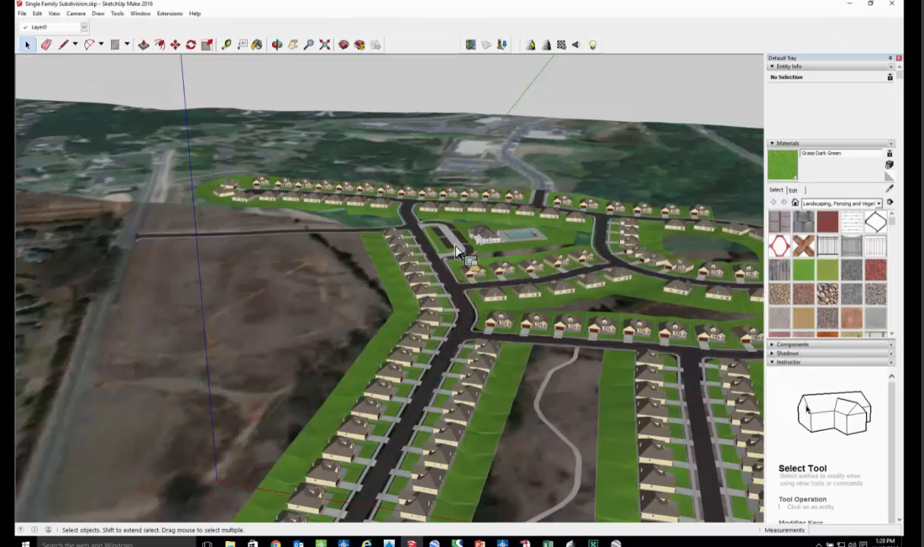
{"action": "left_click", "coordinate": [293, 44]}
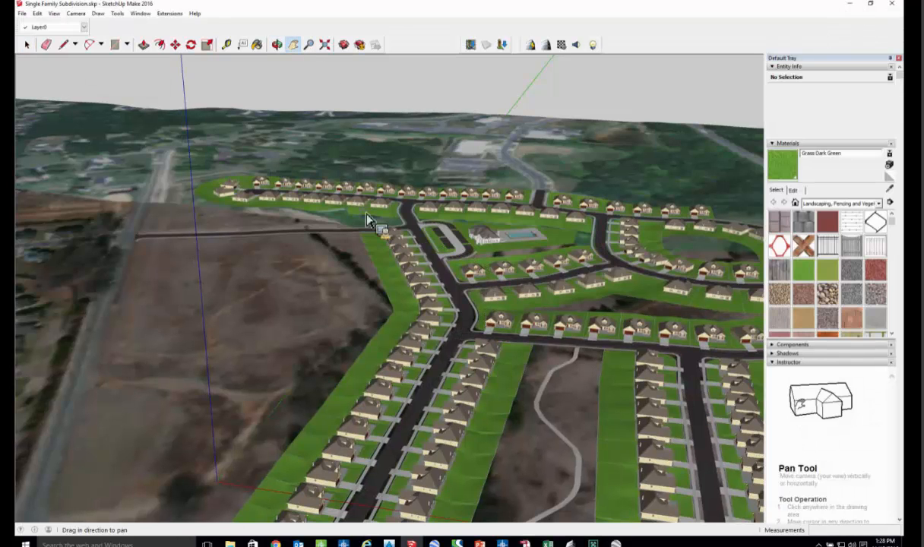
{"action": "mouse_move", "coordinate": [591, 239]}
{"action": "left_mouse_down"}
{"action": "mouse_move", "coordinate": [430, 255]}
{"action": "mouse_move", "coordinate": [604, 269]}
{"action": "left_mouse_up"}
{"action": "key", "text": "o"}
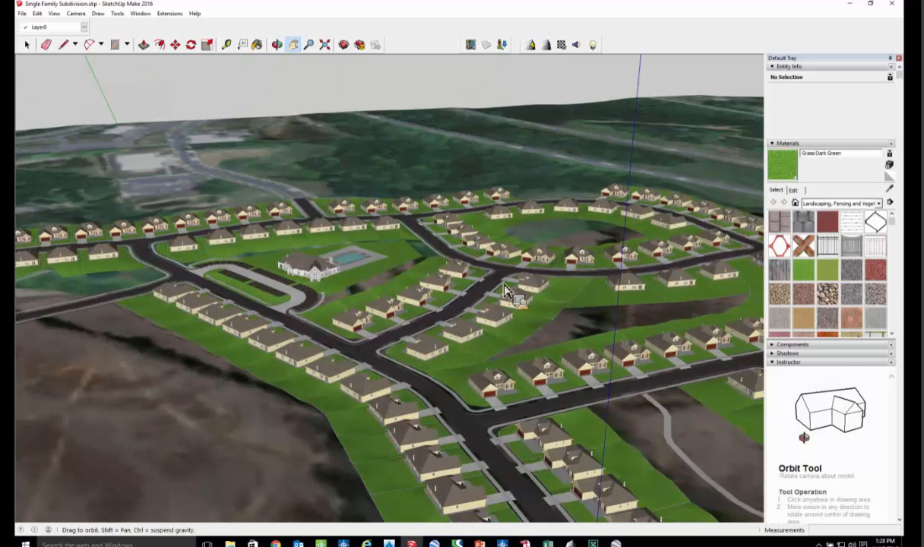
{"action": "mouse_move", "coordinate": [504, 285]}
{"action": "middle_mouse_down"}
{"action": "mouse_move", "coordinate": [421, 293]}
{"action": "mouse_move", "coordinate": [295, 371]}
{"action": "middle_mouse_up"}
{"action": "scroll", "coordinate": [295, 370], "scroll_direction": "up", "scroll_amount": 3}
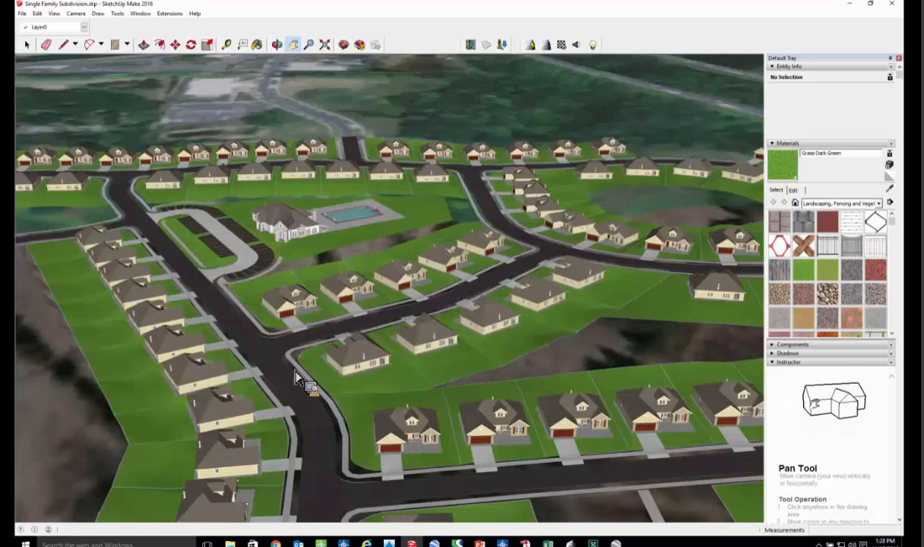
{"action": "middle_click_drag", "start_coordinate": [334, 329], "coordinate": [253, 345]}
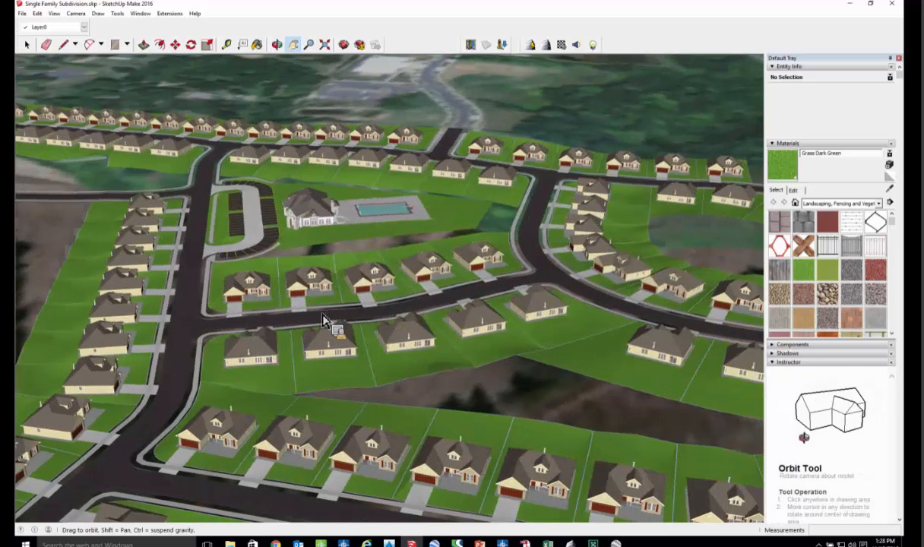
- Examine the houses, driveways and sidewalks from close to street level along the curved street south of the clubhouse
{"action": "scroll", "coordinate": [348, 316], "scroll_direction": "up", "scroll_amount": 5}
{"action": "middle_click_drag", "start_coordinate": [348, 316], "coordinate": [447, 283]}
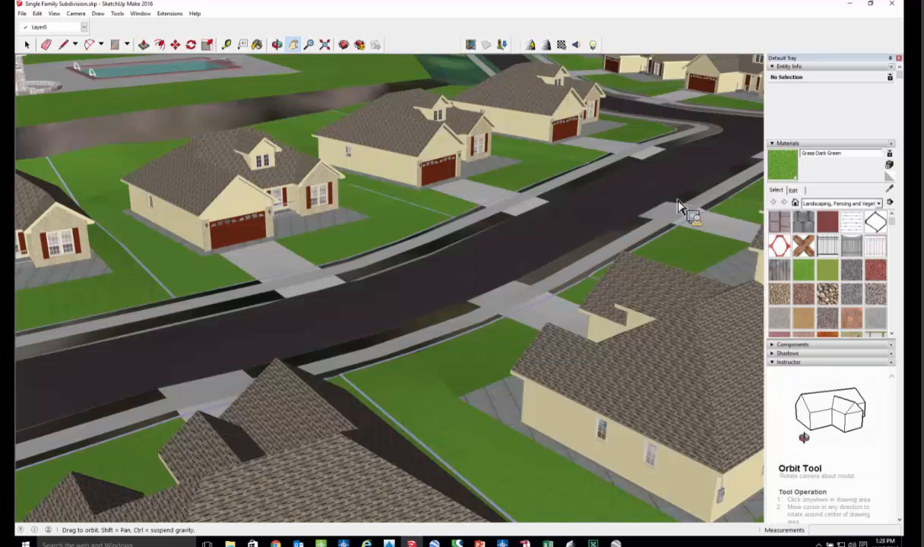
{"action": "middle_click_drag", "start_coordinate": [679, 201], "coordinate": [693, 197]}
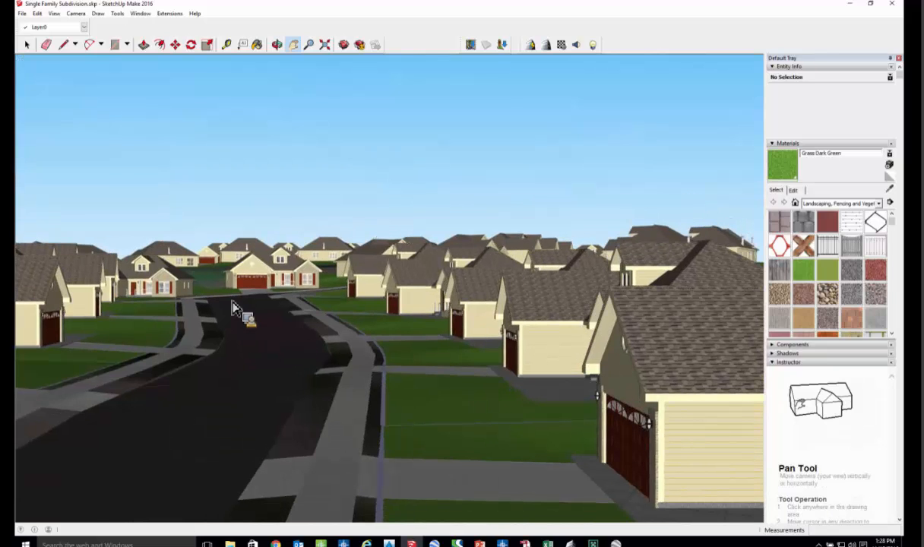
{"action": "scroll", "coordinate": [237, 314], "scroll_direction": "up", "scroll_amount": 2}
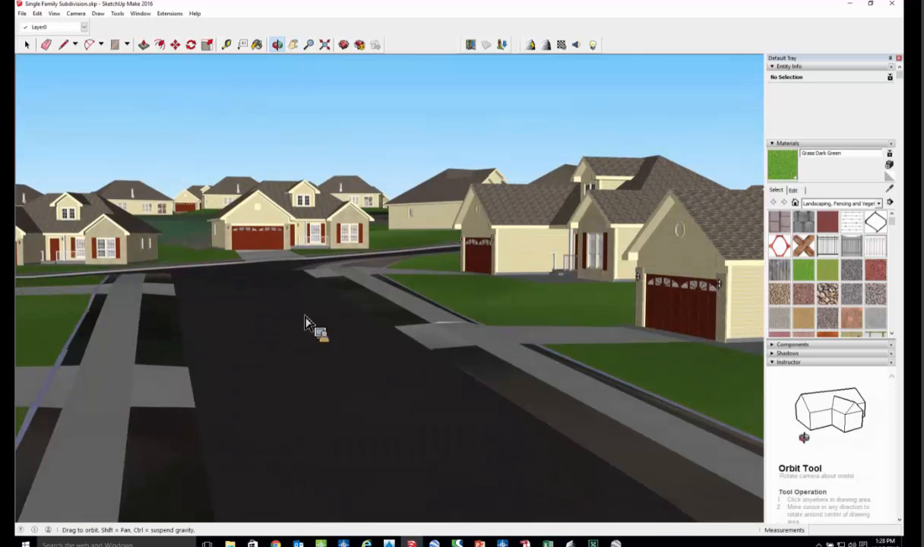
{"action": "scroll", "coordinate": [238, 319], "scroll_direction": "down", "scroll_amount": 2}
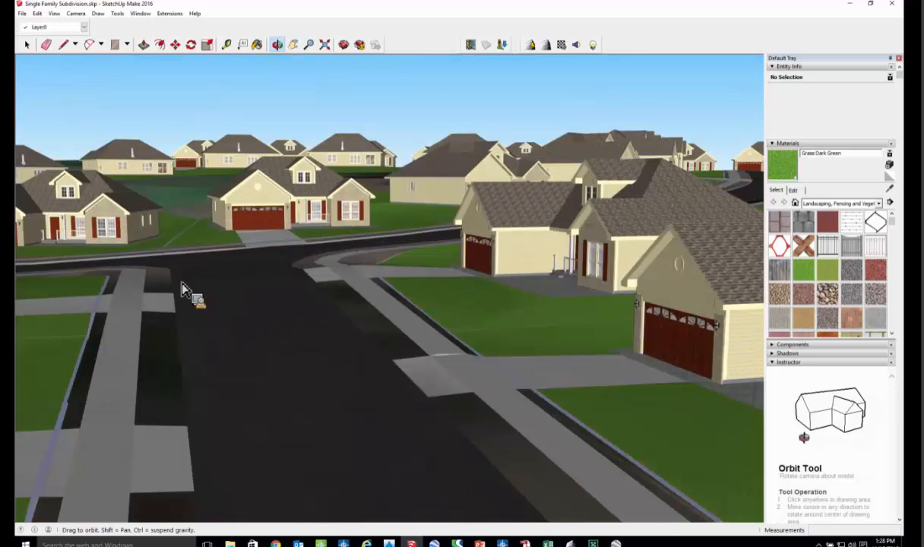
{"action": "middle_click_drag", "start_coordinate": [182, 289], "coordinate": [176, 291]}
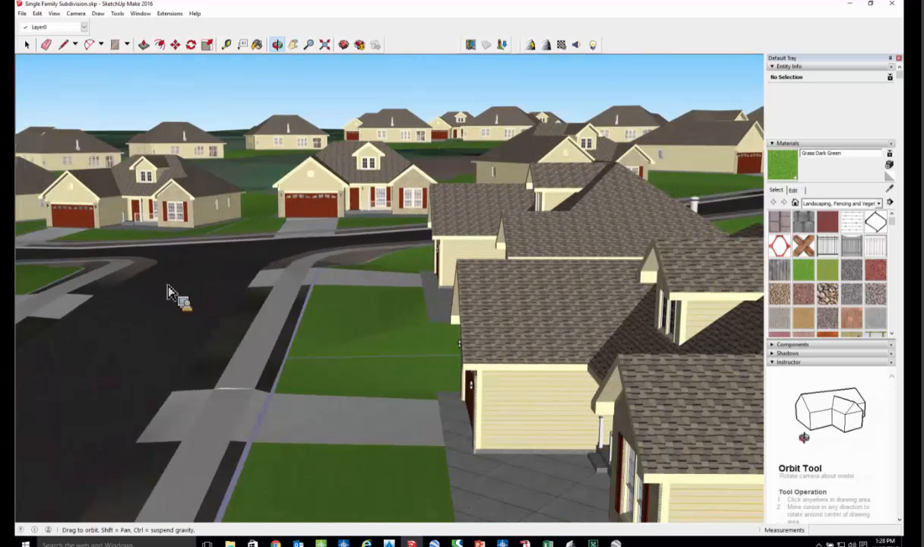
{"action": "middle_click_drag", "start_coordinate": [232, 286], "coordinate": [463, 383]}
- Switch to Google Earth and inspect the exported site in its surroundings, from the roundabout to the northern cul-de-sac
{"action": "left_click", "coordinate": [616, 543]}
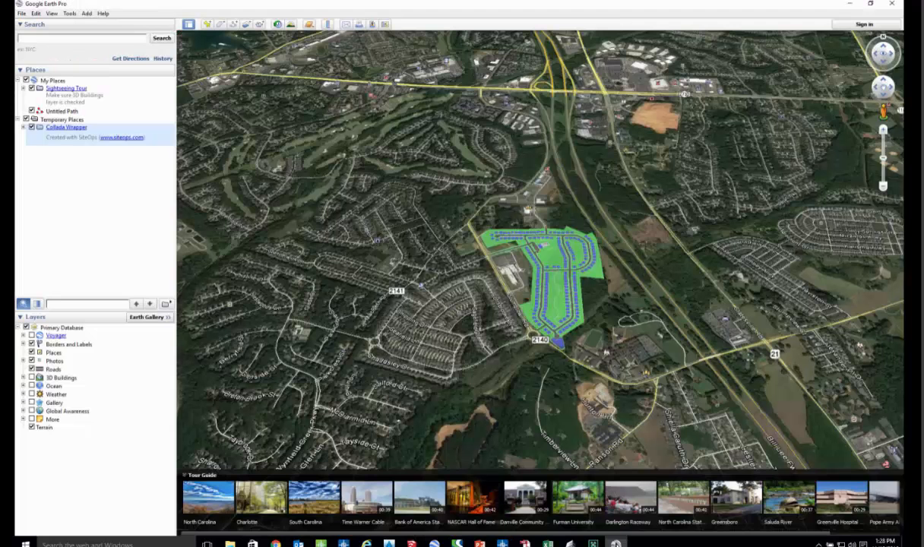
{"action": "scroll", "coordinate": [543, 285], "scroll_direction": "up", "scroll_amount": 2}
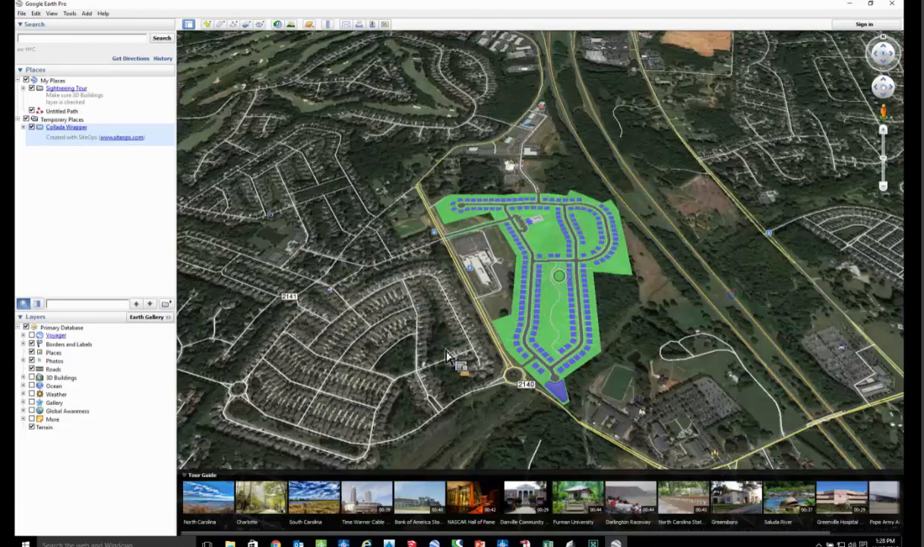
{"action": "middle_click_drag", "start_coordinate": [407, 452], "coordinate": [434, 454]}
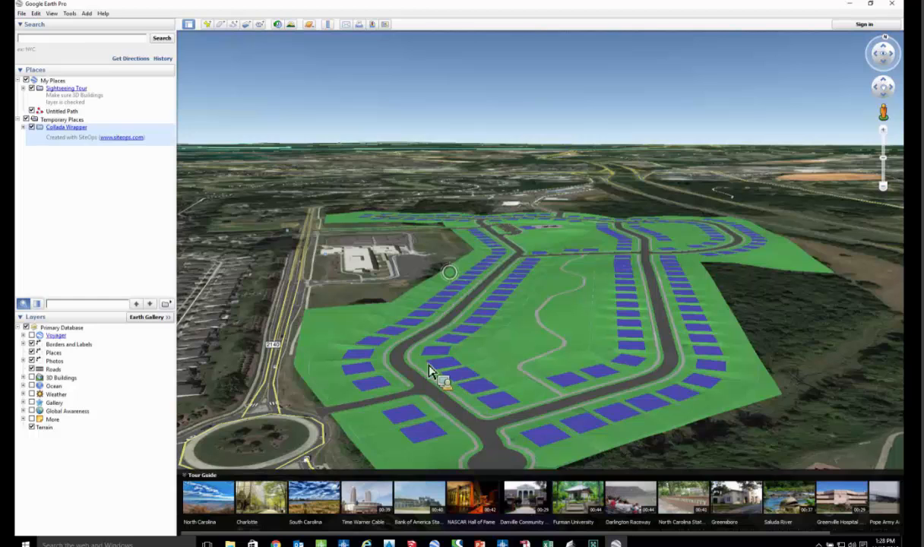
{"action": "scroll", "coordinate": [425, 374], "scroll_direction": "down", "scroll_amount": 3}
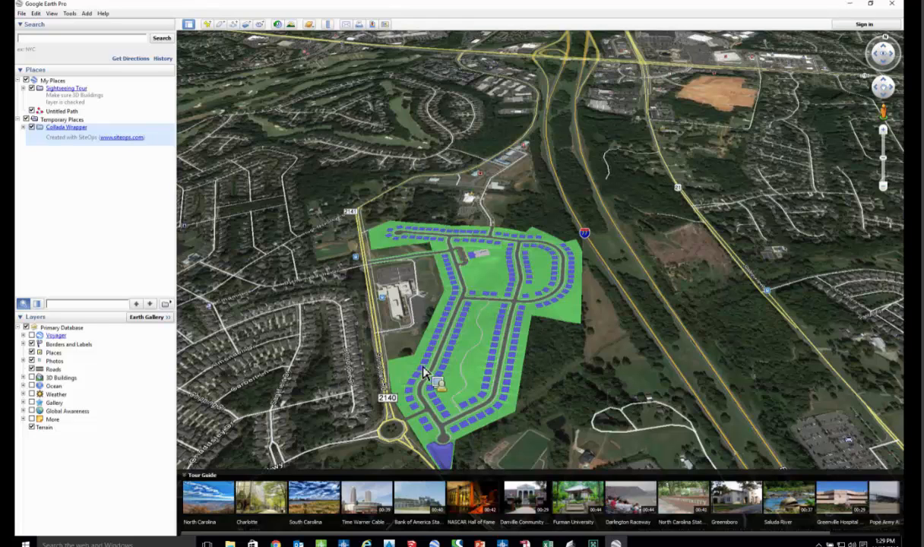
{"action": "scroll", "coordinate": [329, 219], "scroll_direction": "up", "scroll_amount": 3}
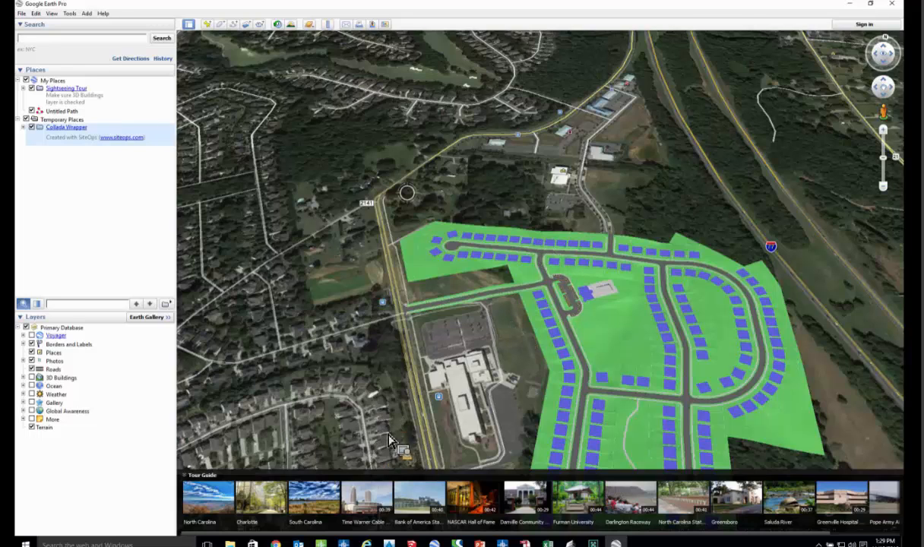
{"action": "middle_click_drag", "start_coordinate": [389, 440], "coordinate": [389, 423]}
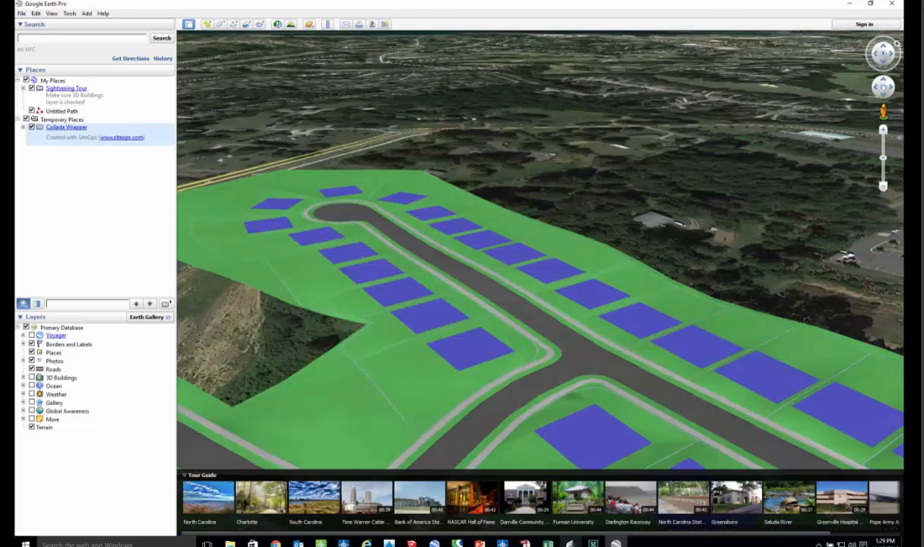
- Switch to the subdivision scene in LumenRT, maximize it, and fly down to the tree-lined street beside the parking lot
{"action": "mouse_move", "coordinate": [501, 542]}
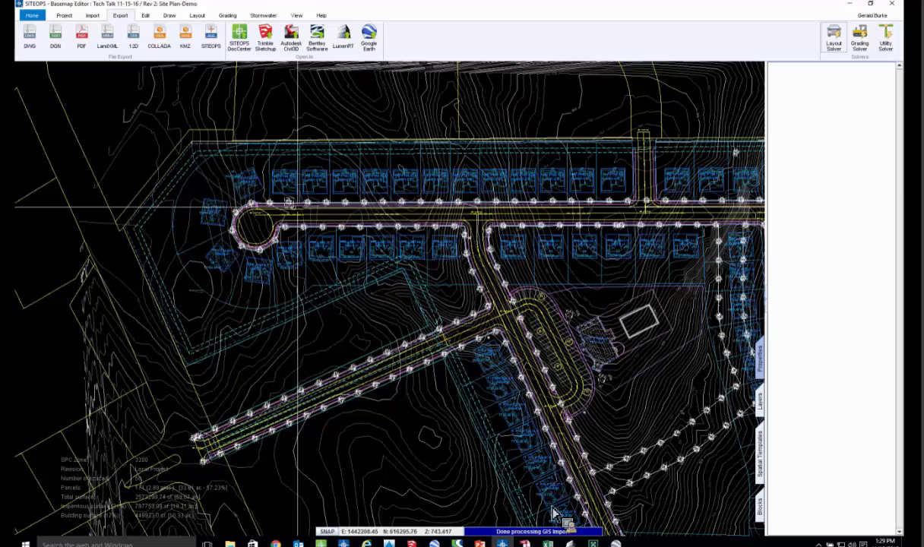
{"action": "left_click", "coordinate": [569, 543]}
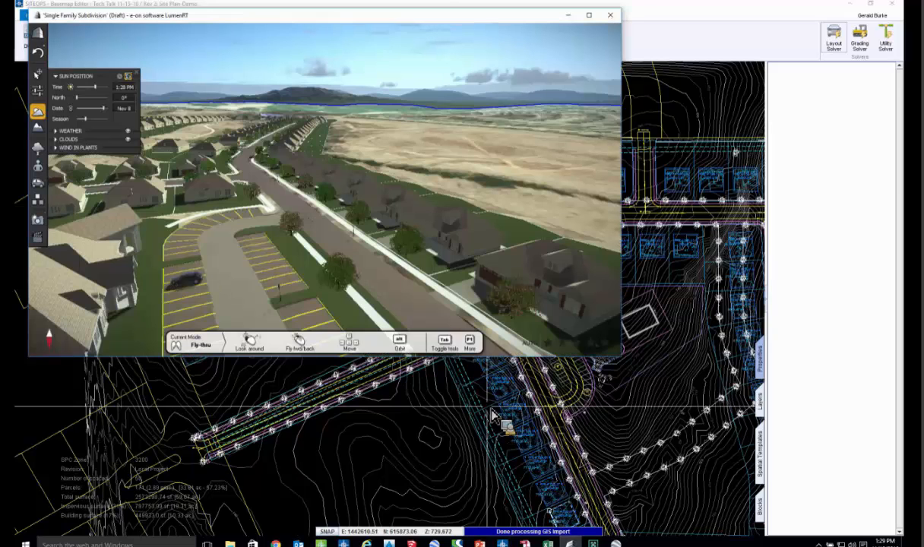
{"action": "left_click", "coordinate": [589, 16]}
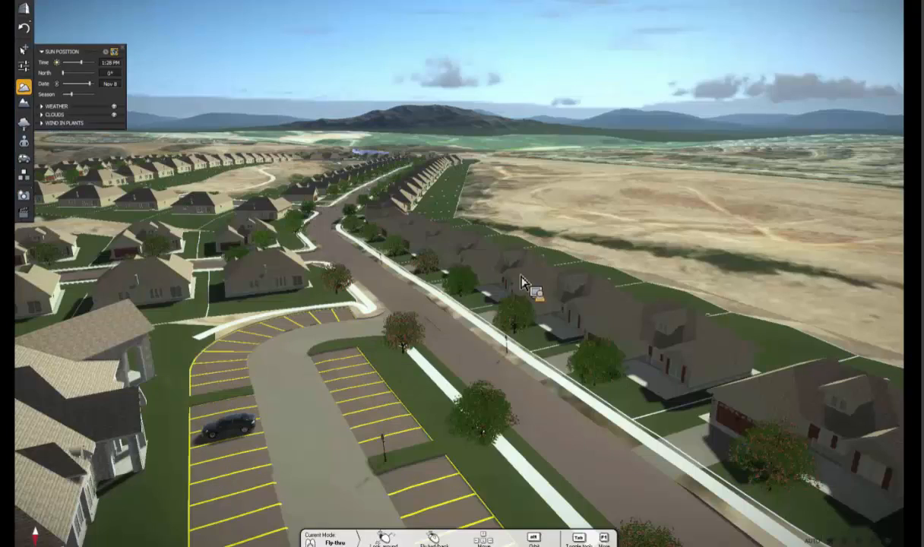
{"action": "mouse_move", "coordinate": [440, 340]}
{"action": "left_mouse_down"}
{"action": "mouse_move", "coordinate": [499, 320]}
{"action": "mouse_move", "coordinate": [436, 328]}
{"action": "left_mouse_up"}
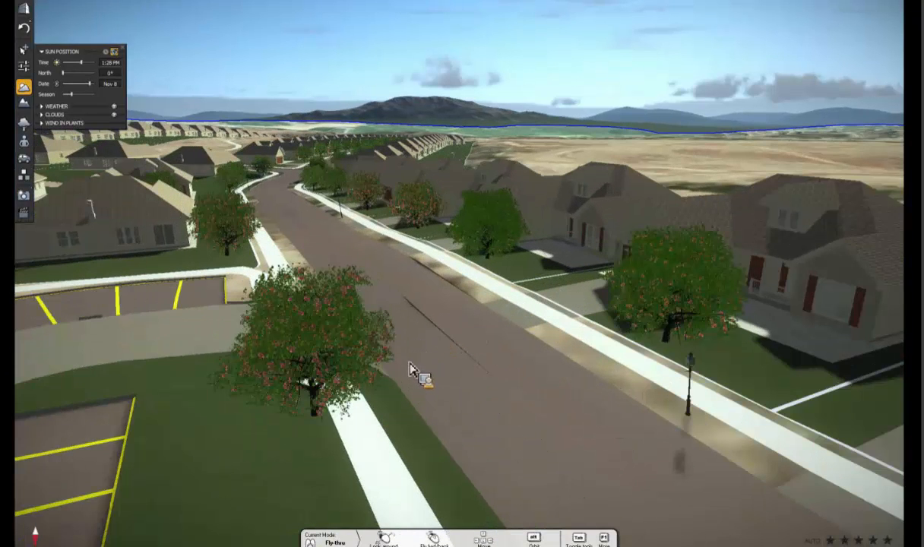
- Fly over the whole subdivision and back in to the entry road junction beside the clubhouse parking lot
{"action": "left_click_drag", "start_coordinate": [406, 311], "coordinate": [409, 316], "text": "alt"}
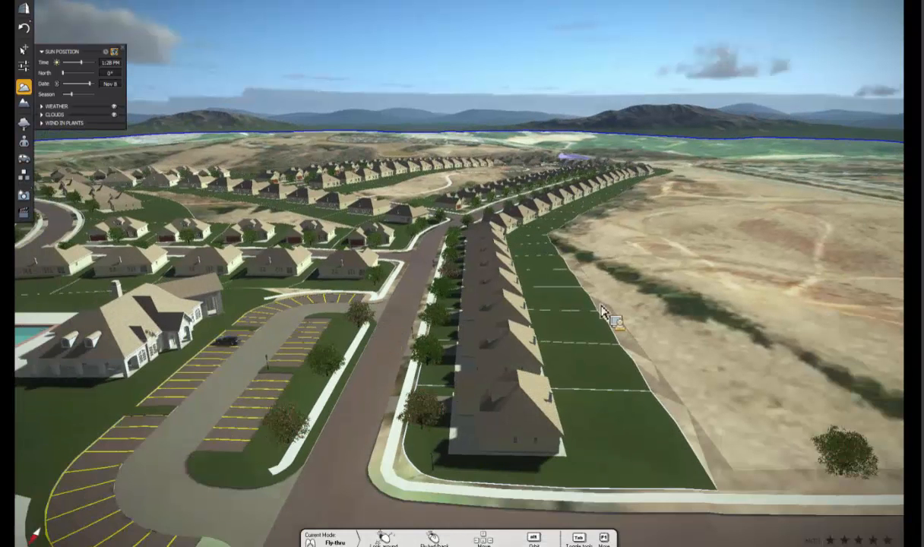
{"action": "scroll", "coordinate": [607, 332], "scroll_direction": "down", "scroll_amount": 5}
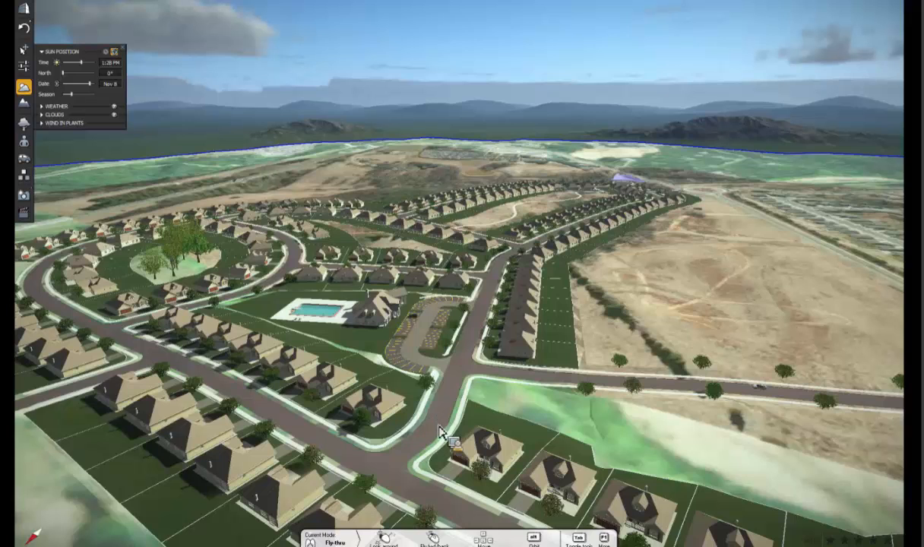
{"action": "scroll", "coordinate": [478, 391], "scroll_direction": "up", "scroll_amount": 2}
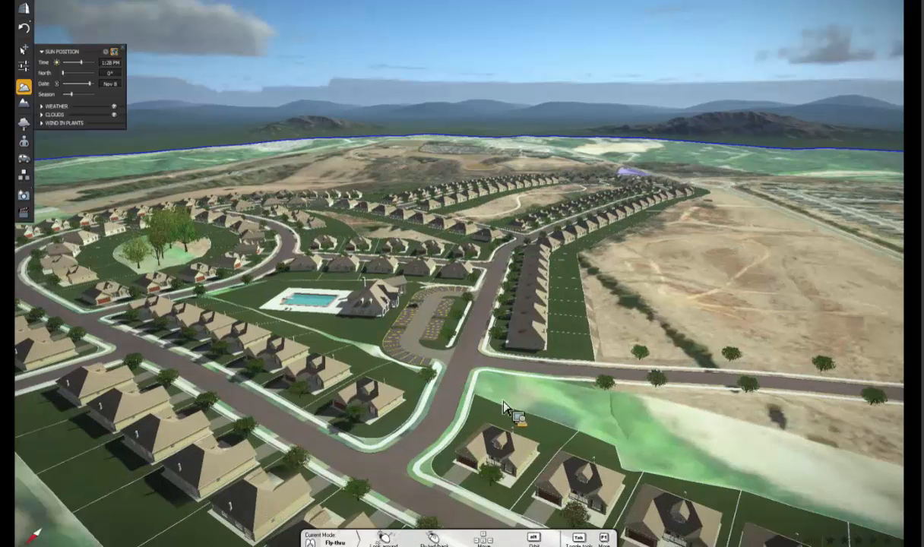
{"action": "scroll", "coordinate": [532, 398], "scroll_direction": "up", "scroll_amount": 1}
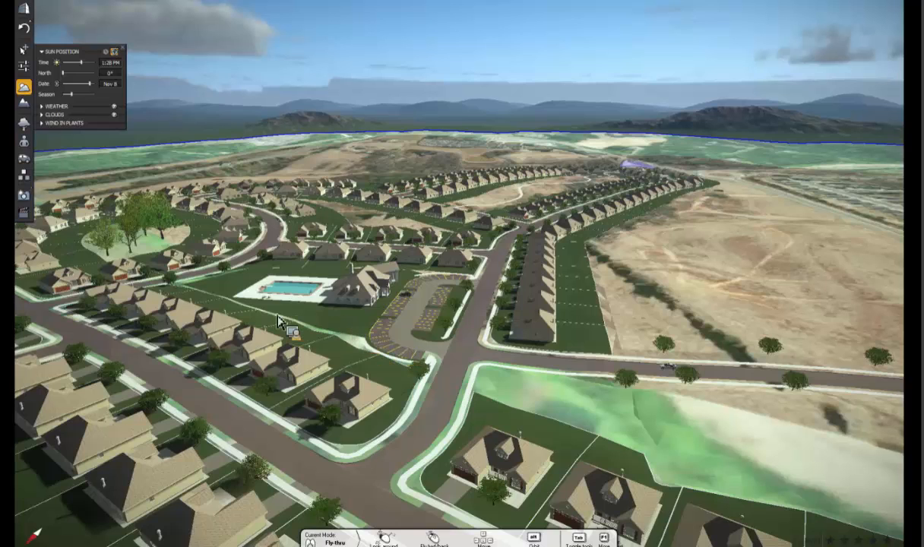
{"action": "scroll", "coordinate": [368, 316], "scroll_direction": "up", "scroll_amount": 1}
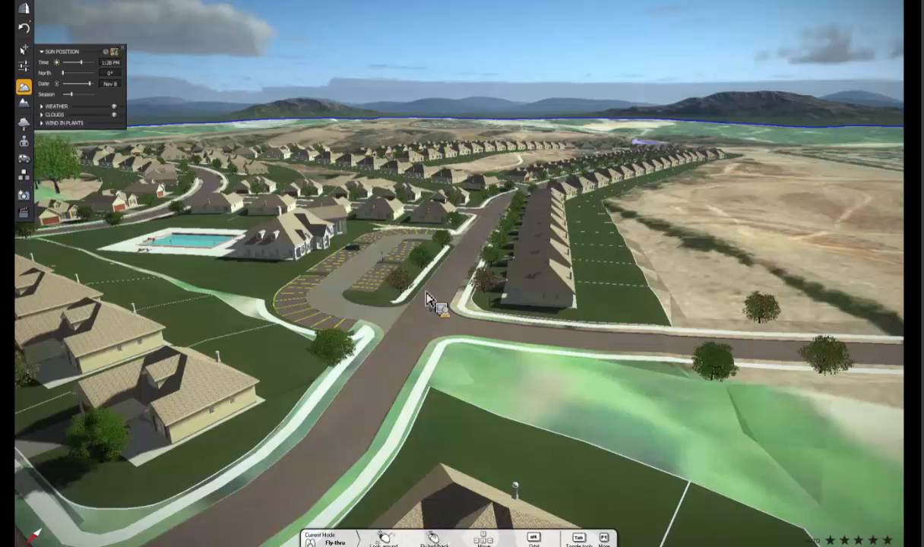
{"action": "scroll", "coordinate": [408, 298], "scroll_direction": "up", "scroll_amount": 2}
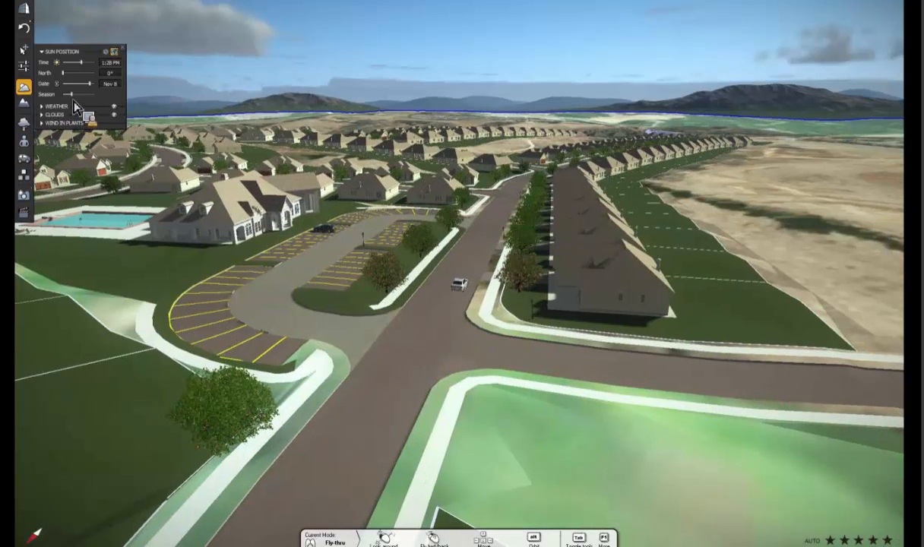
- Move the season to about mid-range, expand the wind in plants settings, and set the display quality to three stars
{"action": "mouse_move", "coordinate": [76, 101]}
{"action": "left_mouse_down"}
{"action": "mouse_move", "coordinate": [102, 104]}
{"action": "mouse_move", "coordinate": [88, 101]}
{"action": "mouse_move", "coordinate": [75, 129]}
{"action": "left_mouse_up"}
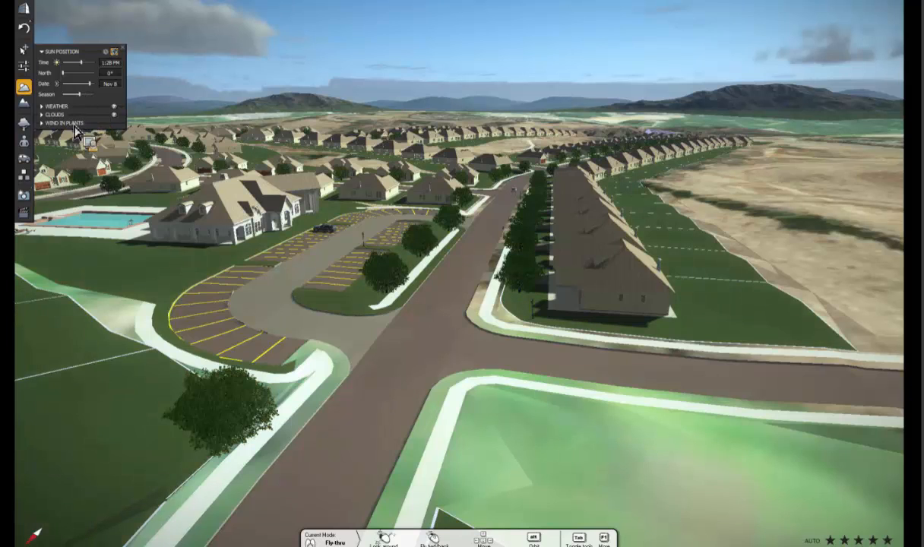
{"action": "left_click", "coordinate": [75, 126]}
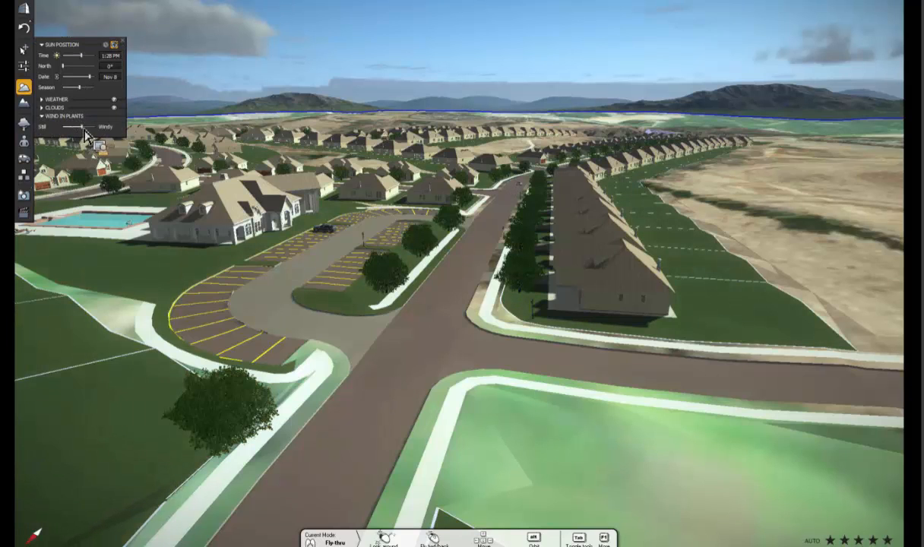
{"action": "left_click", "coordinate": [856, 542]}
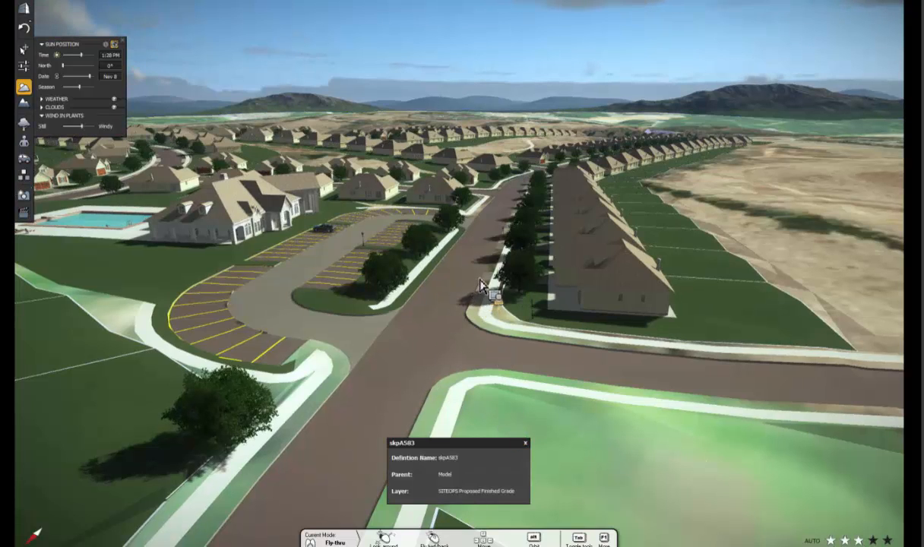
- Switch the scene's time to night at 10:20 PM and view the lamp-lit street corner opposite the clubhouse parking lot
{"action": "scroll", "coordinate": [477, 287], "scroll_direction": "up", "scroll_amount": 3}
{"action": "scroll", "coordinate": [474, 289], "scroll_direction": "up", "scroll_amount": 5}
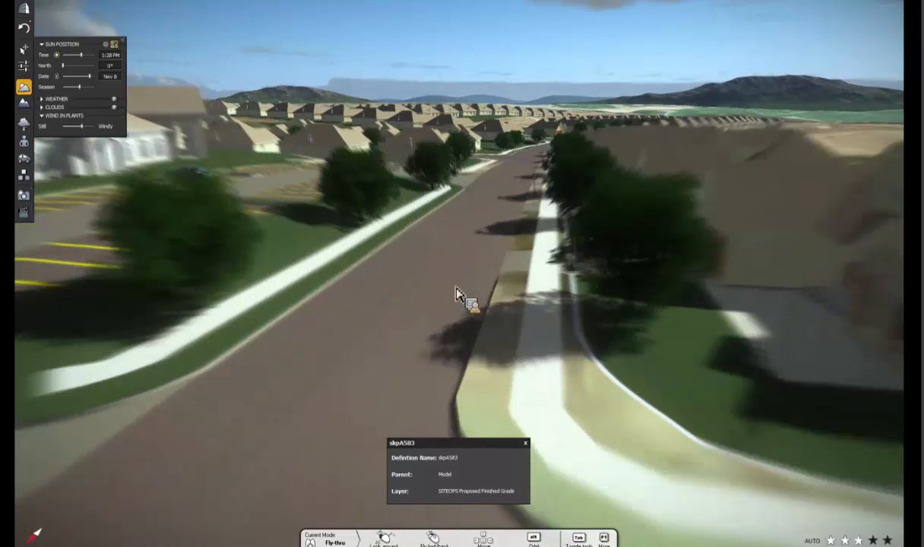
{"action": "left_click_drag", "start_coordinate": [458, 289], "coordinate": [456, 293], "text": "alt"}
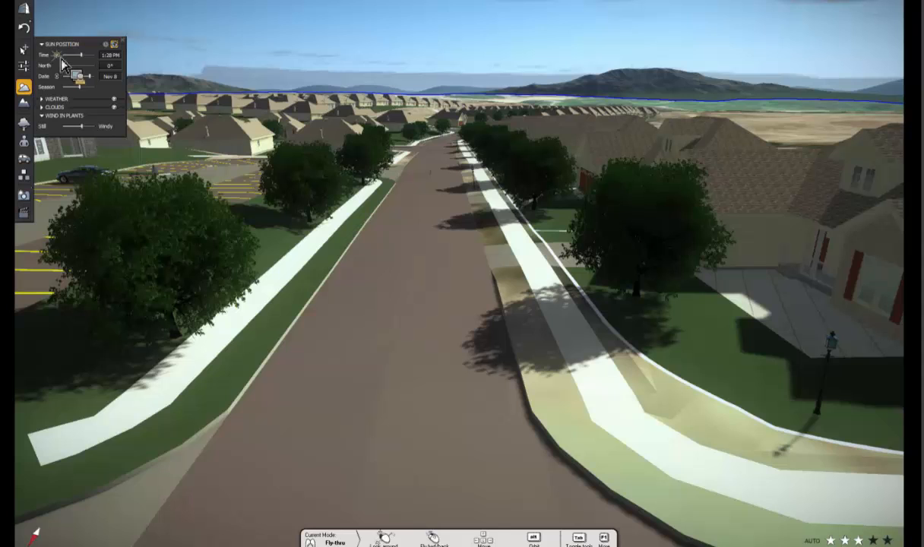
{"action": "left_click", "coordinate": [58, 55]}
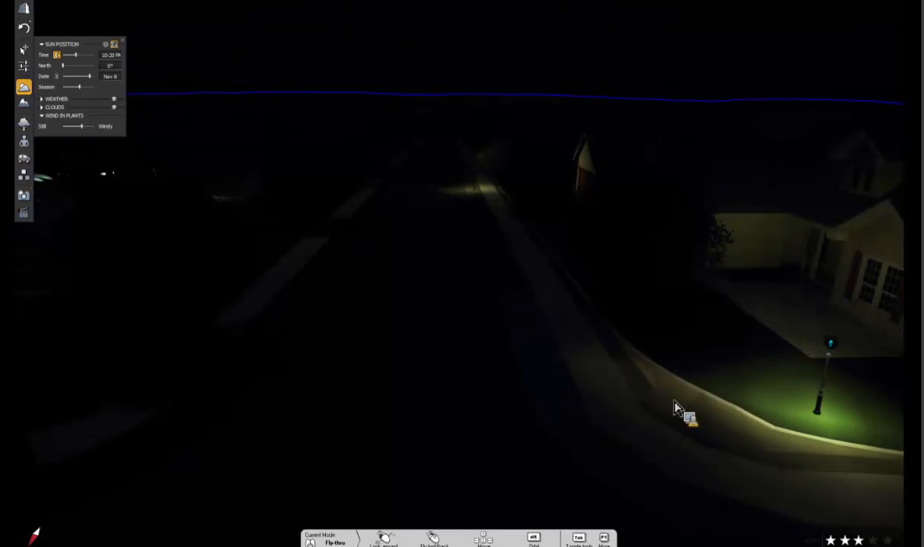
{"action": "right_click_drag", "start_coordinate": [673, 404], "coordinate": [606, 367], "text": "alt"}
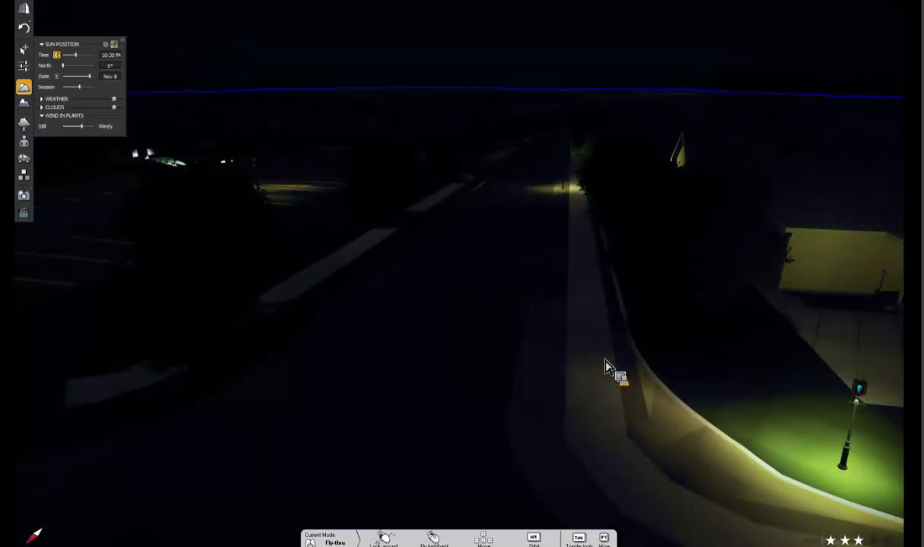
{"action": "scroll", "coordinate": [440, 329], "scroll_direction": "down", "scroll_amount": 2}
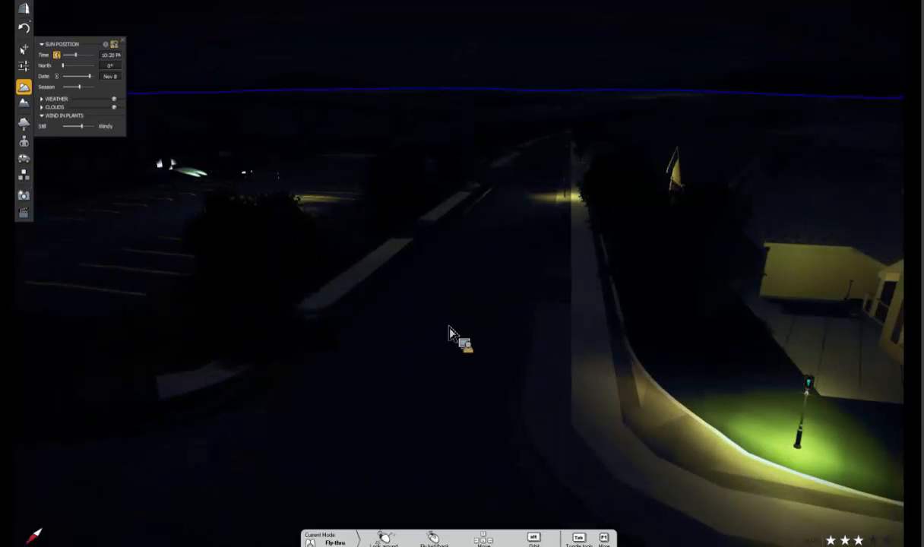
{"action": "scroll", "coordinate": [450, 334], "scroll_direction": "down", "scroll_amount": 2}
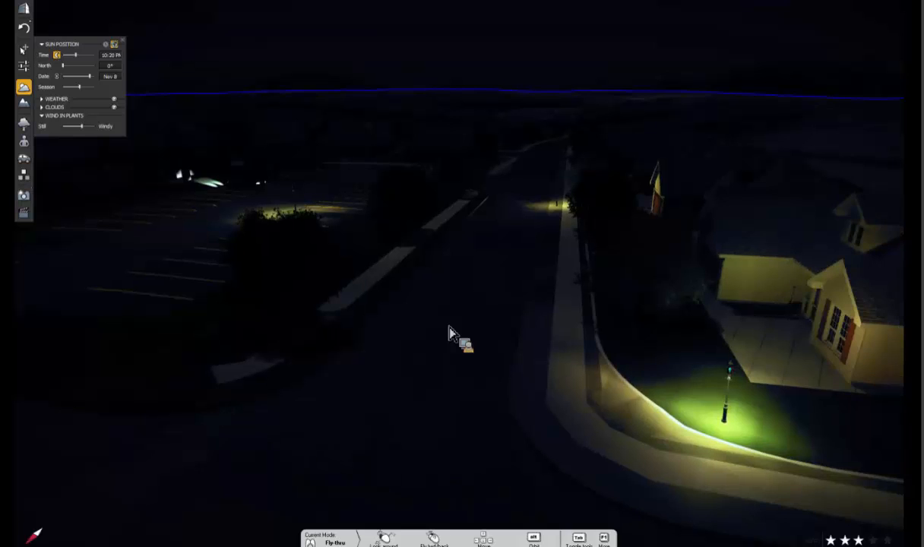
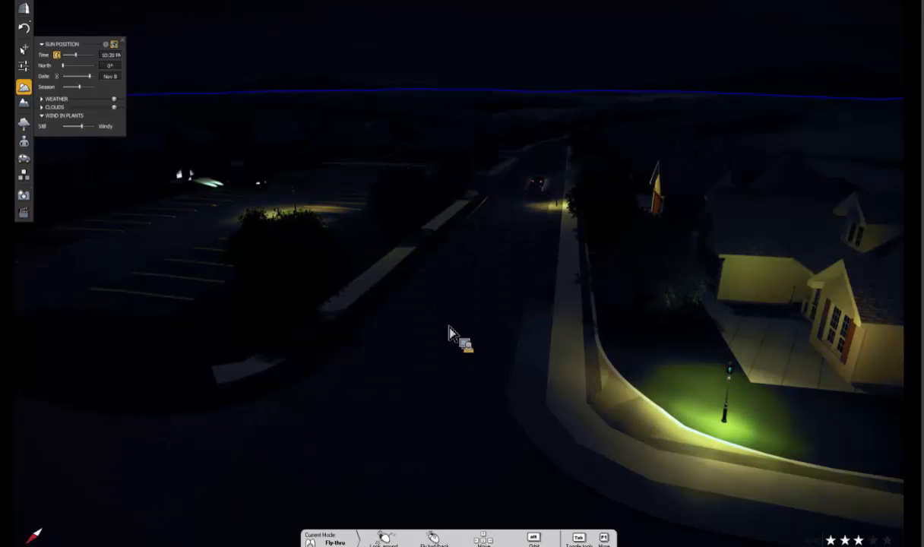
- Return the scene's time of day to daylight and leave the full-screen view
{"action": "left_click", "coordinate": [58, 56]}
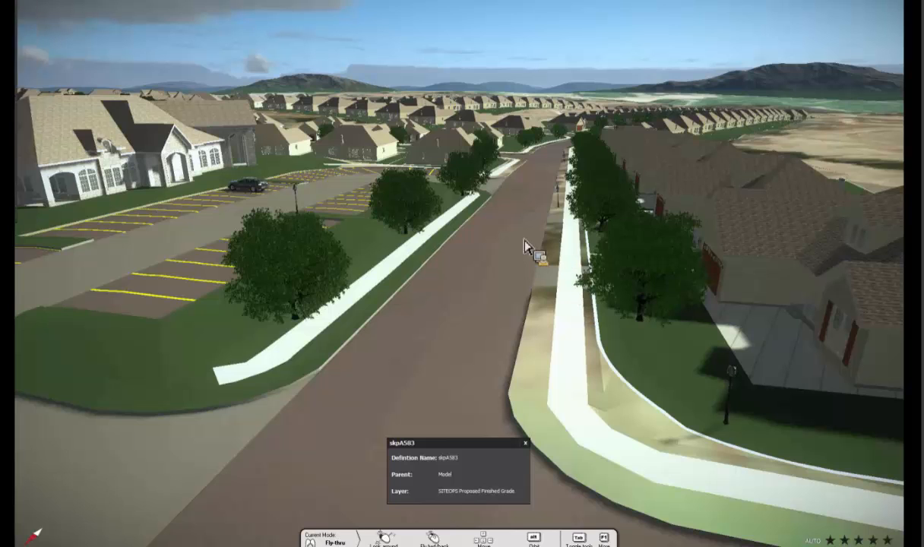
{"action": "key", "text": "Escape"}
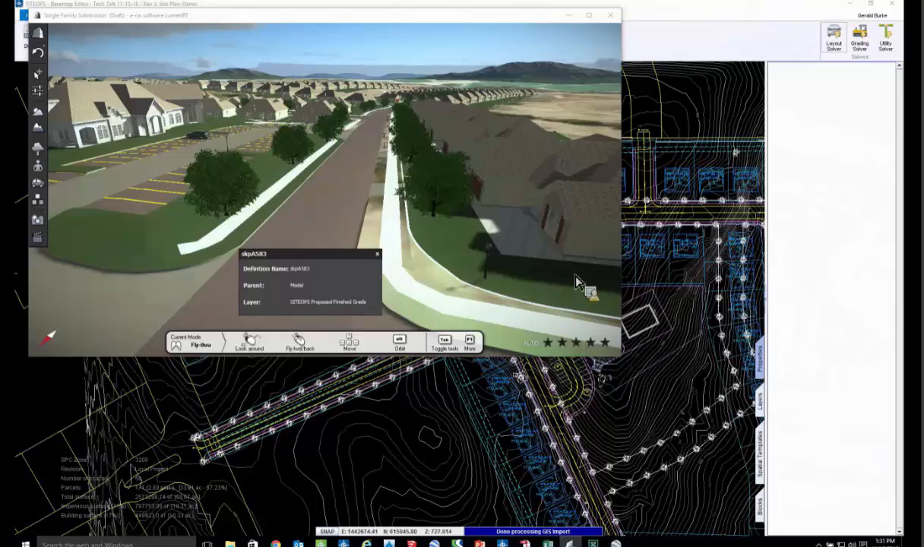
- Switch to the SITEOPS site plan and select the tree block path running around the inside of the looped street
{"action": "key", "text": "alt+Tab"}
{"action": "scroll", "coordinate": [576, 277], "scroll_direction": "down", "scroll_amount": 1}
{"action": "middle_click_drag", "start_coordinate": [575, 274], "coordinate": [425, 270]}
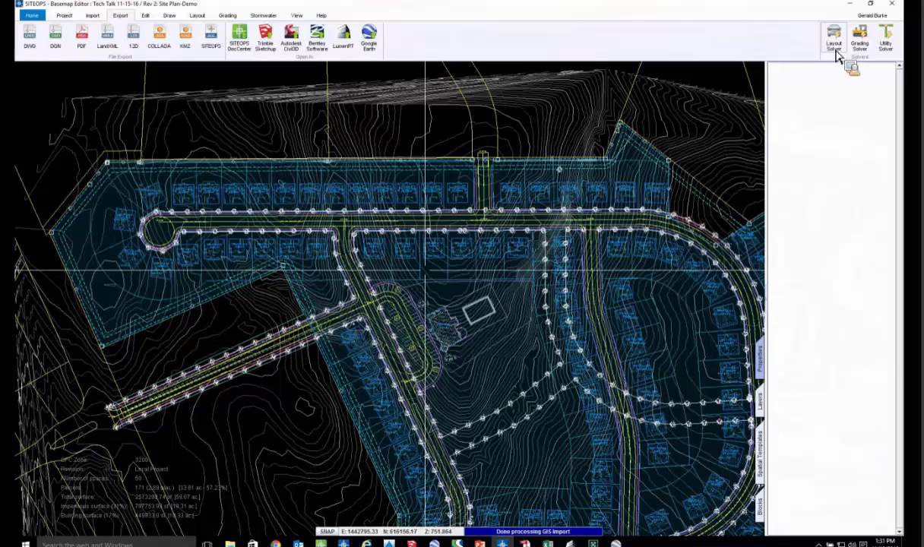
{"action": "scroll", "coordinate": [499, 238], "scroll_direction": "up", "scroll_amount": 2}
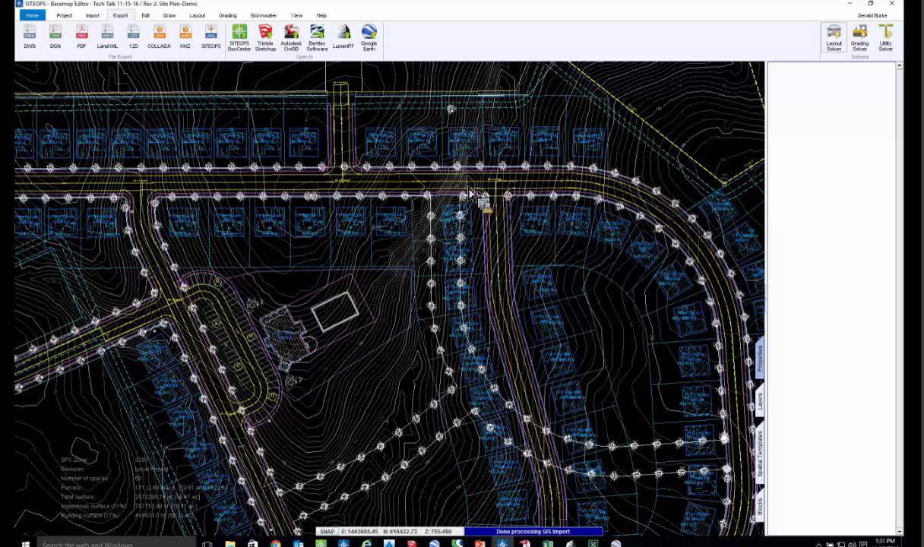
{"action": "left_click", "coordinate": [422, 233]}
{"action": "scroll", "coordinate": [424, 244], "scroll_direction": "up", "scroll_amount": 3}
{"action": "scroll", "coordinate": [424, 247], "scroll_direction": "down", "scroll_amount": 1}
{"action": "scroll", "coordinate": [391, 293], "scroll_direction": "down", "scroll_amount": 2}
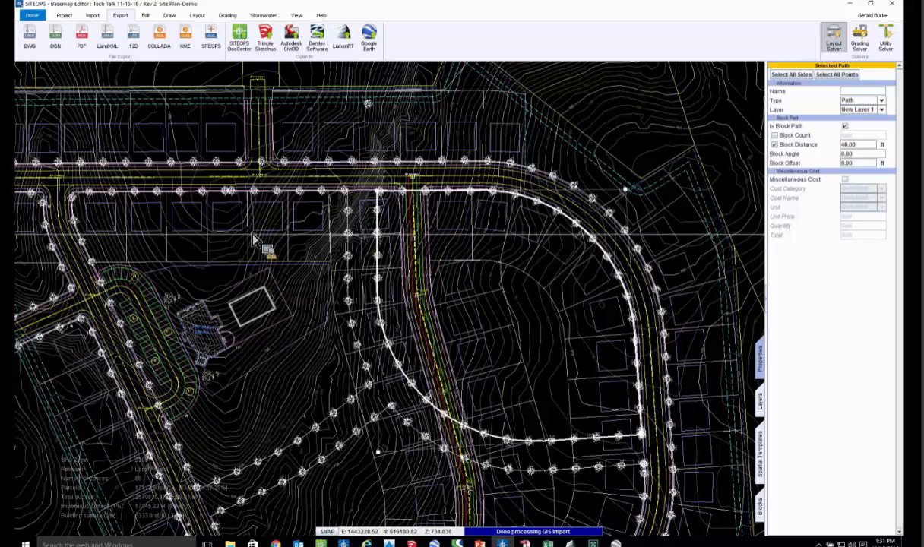
{"action": "scroll", "coordinate": [405, 360], "scroll_direction": "down", "scroll_amount": 2}
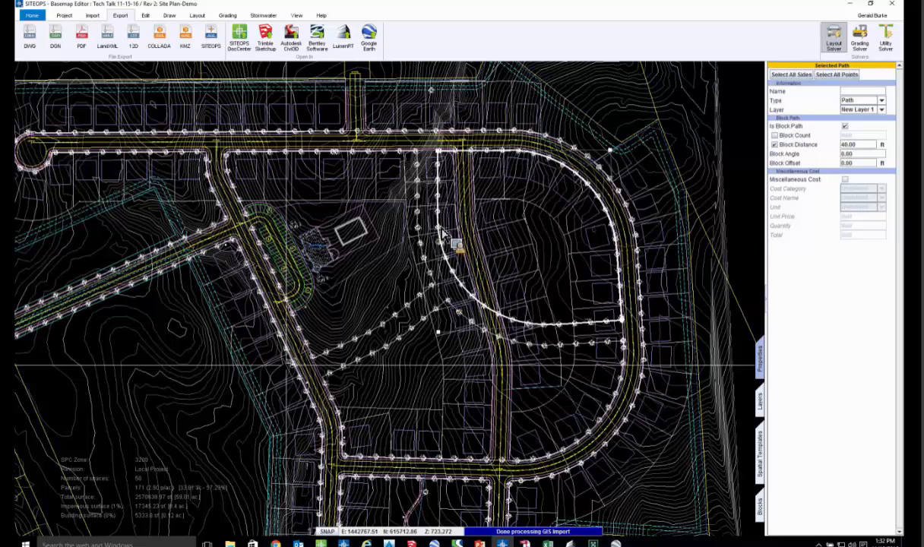
{"action": "scroll", "coordinate": [443, 234], "scroll_direction": "up", "scroll_amount": 3}
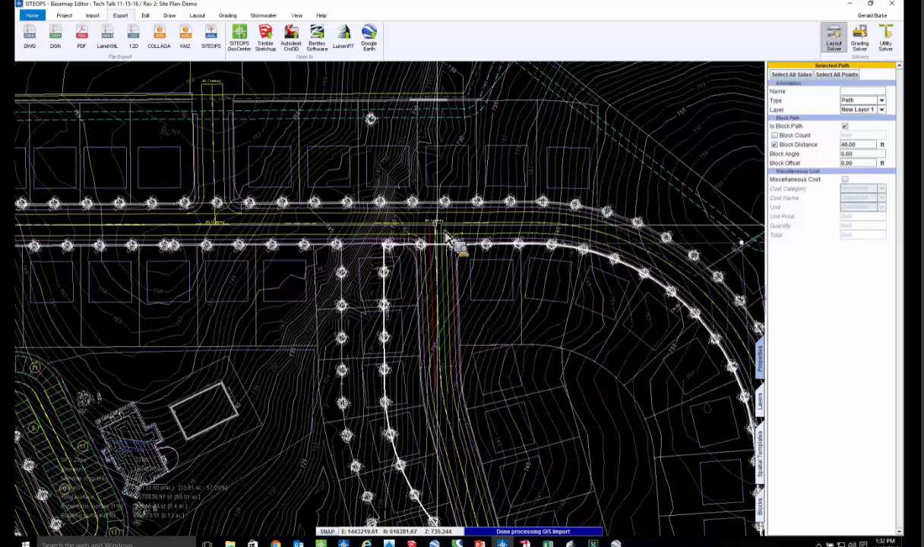
- Move the inner connector street's junction on the main street to about easting 1443253 and its curve point to about easting 1443302
{"action": "left_click", "coordinate": [466, 232]}
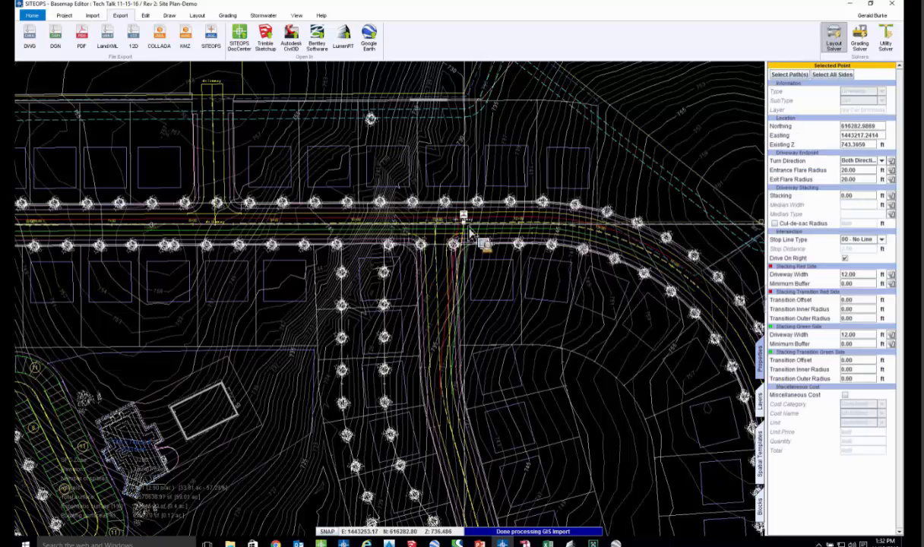
{"action": "left_click_drag", "start_coordinate": [468, 233], "coordinate": [461, 353]}
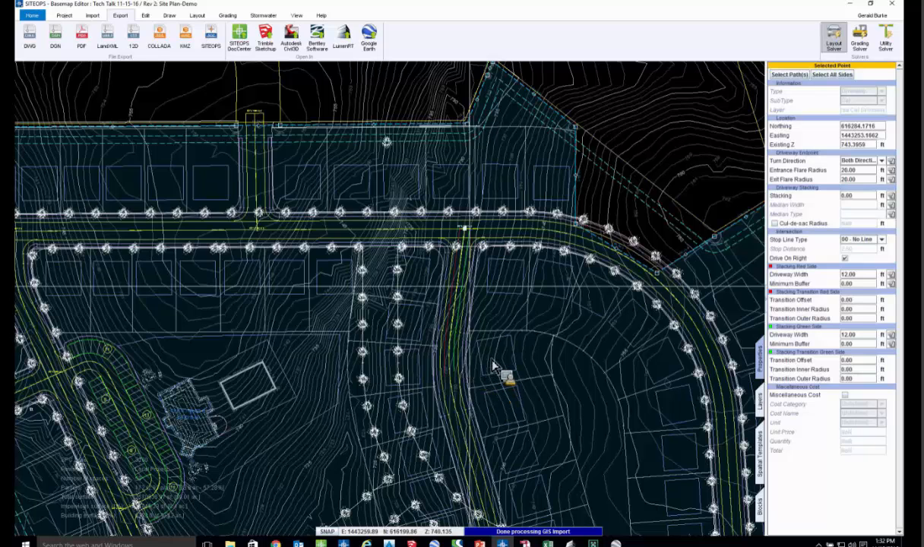
{"action": "scroll", "coordinate": [470, 304], "scroll_direction": "down", "scroll_amount": 1}
{"action": "left_click_drag", "start_coordinate": [463, 307], "coordinate": [485, 331]}
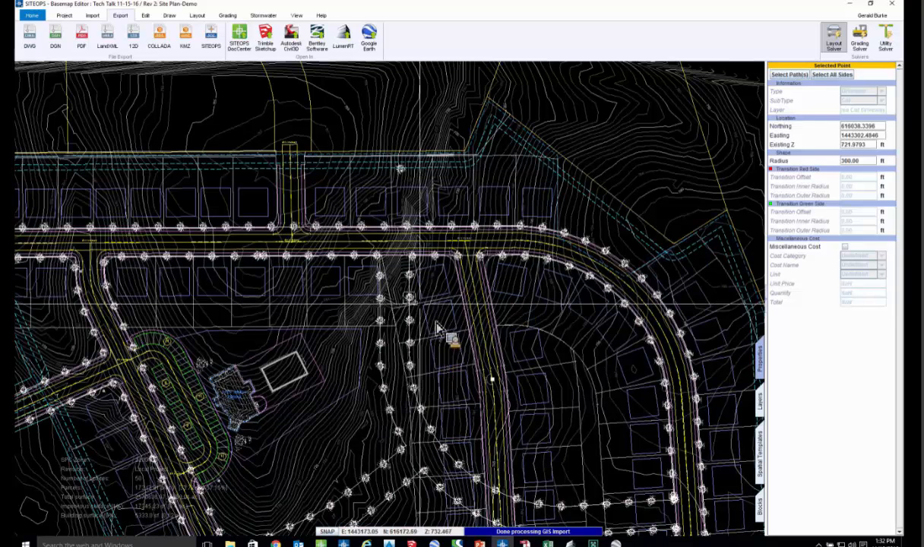
{"action": "scroll", "coordinate": [435, 299], "scroll_direction": "down", "scroll_amount": 2}
{"action": "middle_click_drag", "start_coordinate": [436, 299], "coordinate": [436, 250]}
{"action": "middle_click_drag", "start_coordinate": [437, 368], "coordinate": [441, 287]}
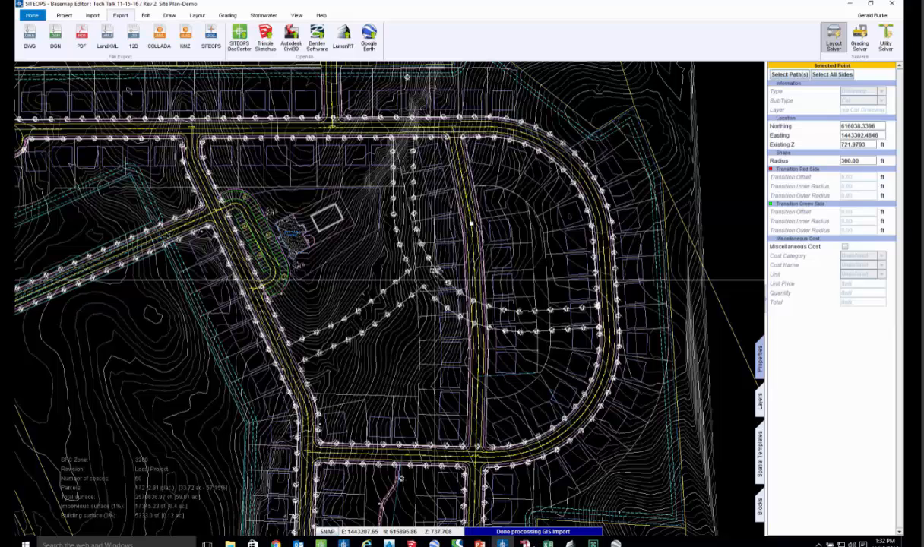
- Switch to the solution.pdf report in Adobe Reader and review the on-site preparation costs for clearing, grading and retaining walls
{"action": "left_click", "coordinate": [527, 544]}
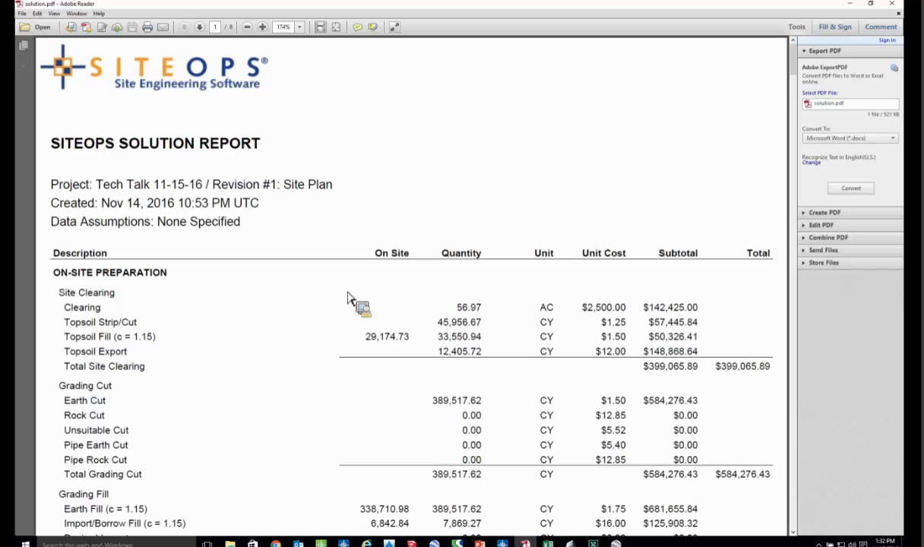
{"action": "scroll", "coordinate": [350, 301], "scroll_direction": "down", "scroll_amount": 2}
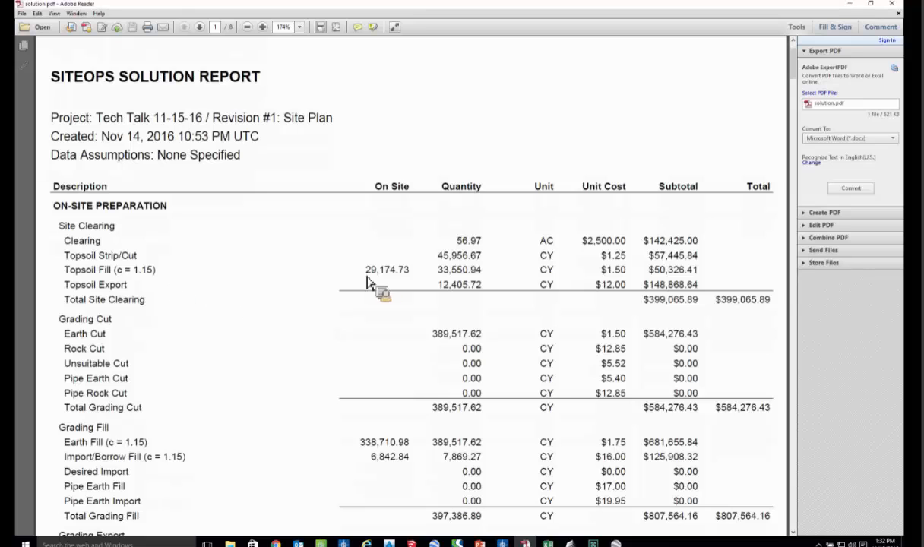
{"action": "scroll", "coordinate": [210, 351], "scroll_direction": "down", "scroll_amount": 3}
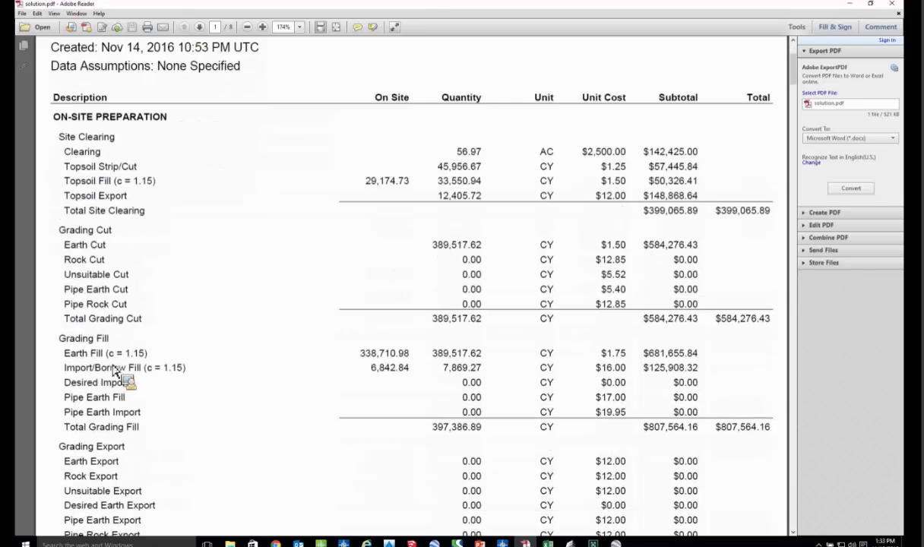
{"action": "scroll", "coordinate": [225, 354], "scroll_direction": "down", "scroll_amount": 1}
{"action": "scroll", "coordinate": [225, 354], "scroll_direction": "down", "scroll_amount": 3}
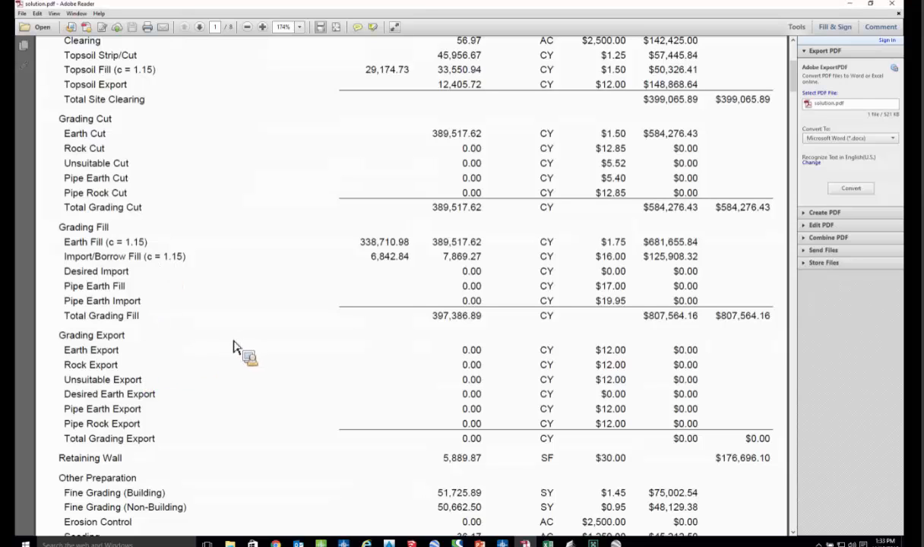
{"action": "scroll", "coordinate": [213, 346], "scroll_direction": "down", "scroll_amount": 2}
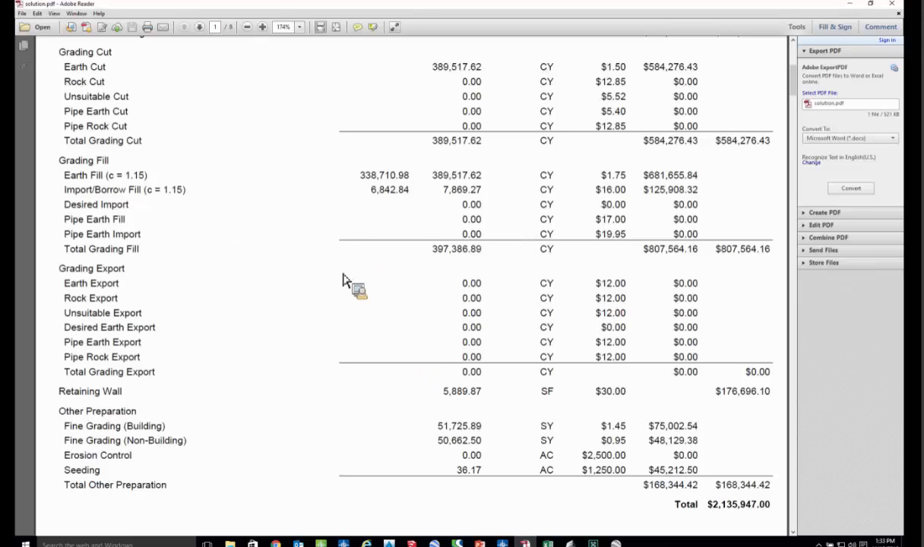
{"action": "scroll", "coordinate": [342, 269], "scroll_direction": "down", "scroll_amount": 2}
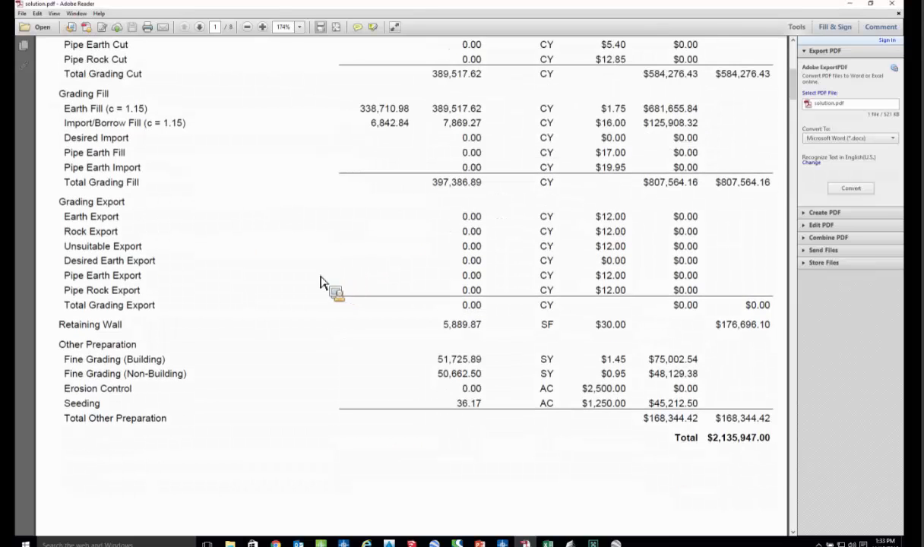
{"action": "scroll", "coordinate": [394, 282], "scroll_direction": "down", "scroll_amount": 1}
{"action": "scroll", "coordinate": [378, 300], "scroll_direction": "down", "scroll_amount": 3}
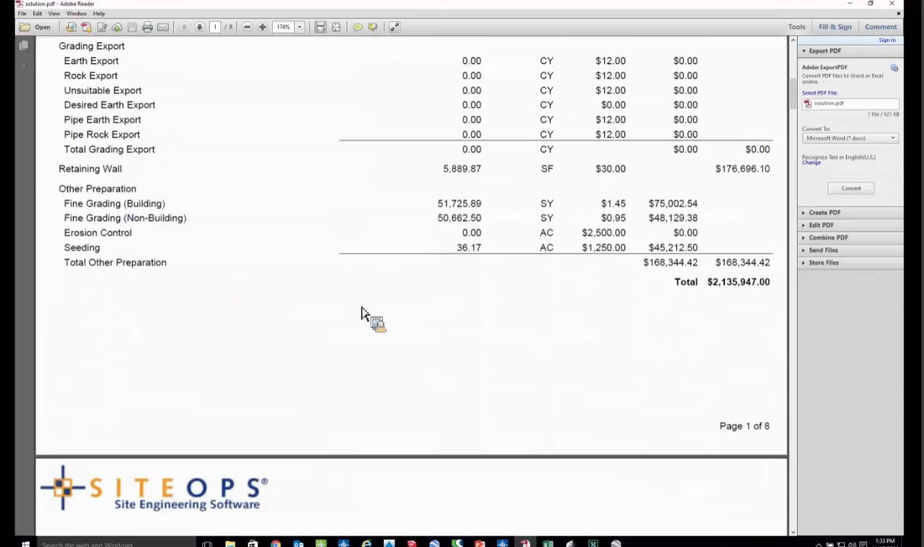
- Review the report's on-site improvement and storm water drainage costs through to the site's total cost estimate
{"action": "scroll", "coordinate": [319, 342], "scroll_direction": "down", "scroll_amount": 10}
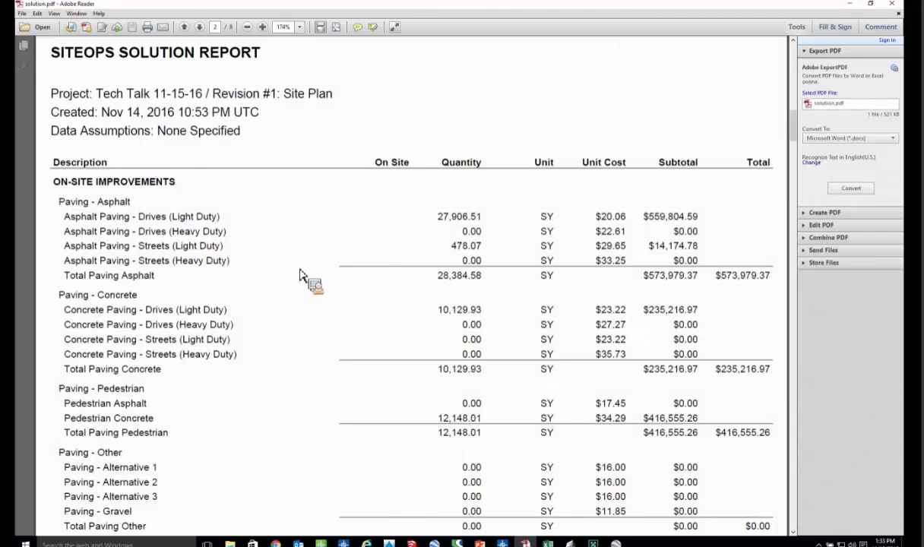
{"action": "scroll", "coordinate": [293, 313], "scroll_direction": "down", "scroll_amount": 5}
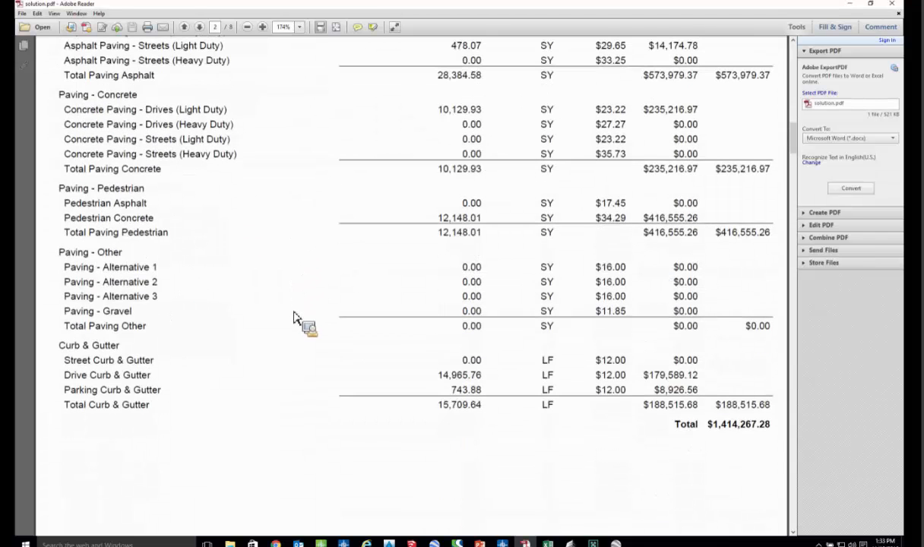
{"action": "scroll", "coordinate": [303, 314], "scroll_direction": "down", "scroll_amount": 8}
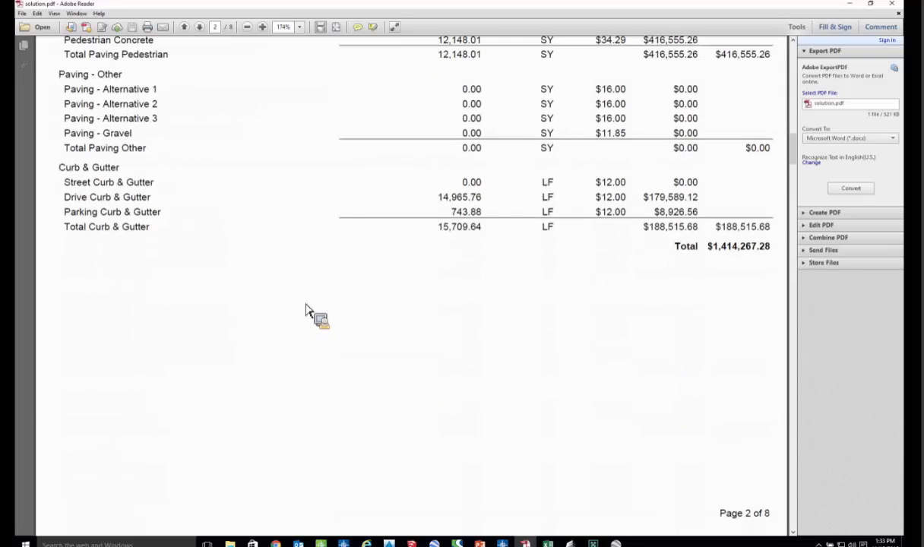
{"action": "scroll", "coordinate": [328, 293], "scroll_direction": "down", "scroll_amount": 15}
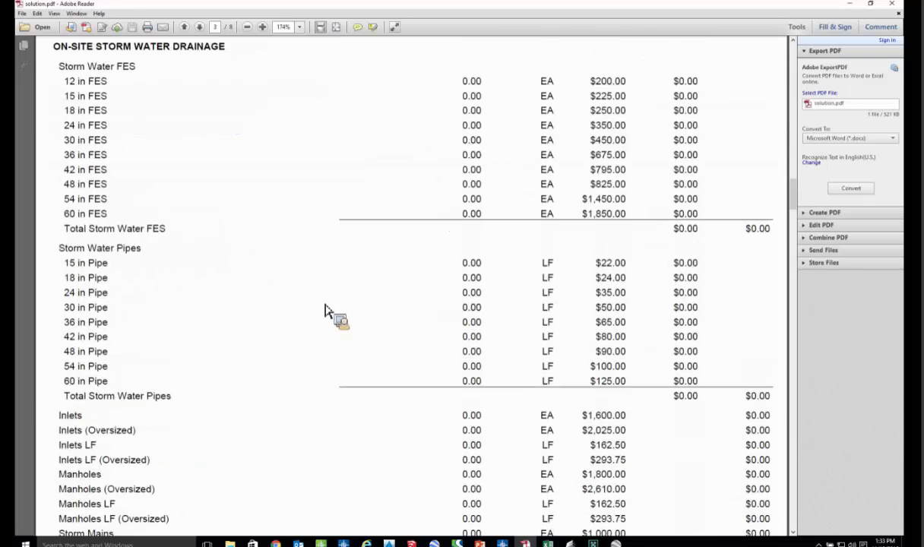
{"action": "scroll", "coordinate": [328, 312], "scroll_direction": "down", "scroll_amount": 7}
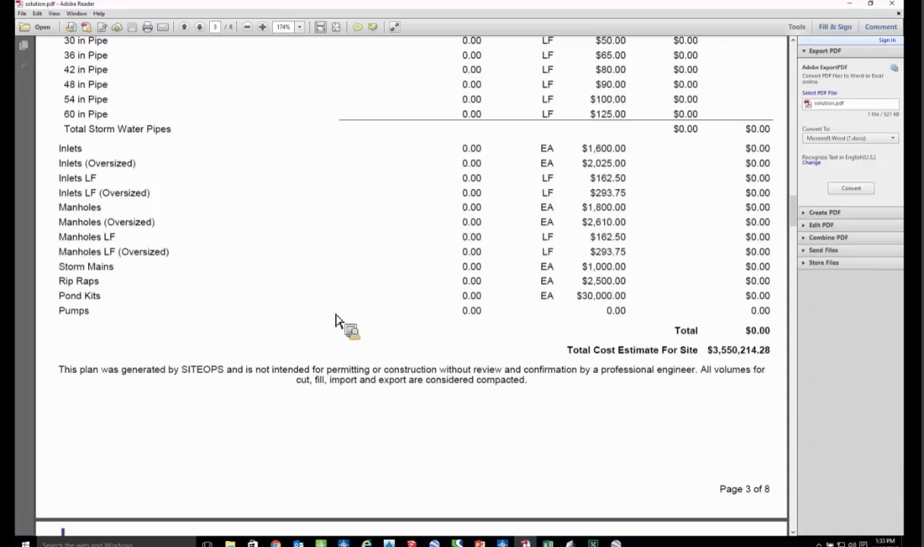
- Examine the report's site plan drawing with its surface areas and the 3D North East image
{"action": "scroll", "coordinate": [339, 313], "scroll_direction": "down", "scroll_amount": 10}
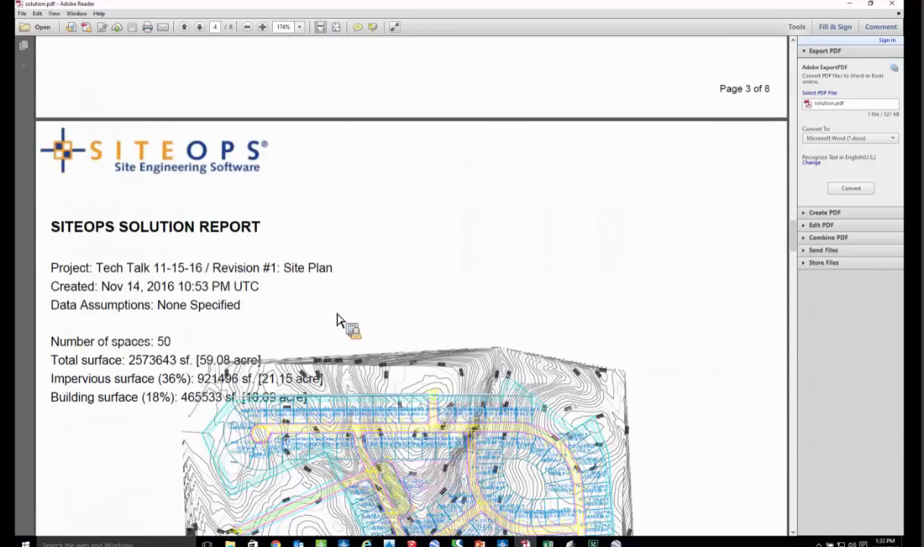
{"action": "scroll", "coordinate": [341, 324], "scroll_direction": "down", "scroll_amount": 6}
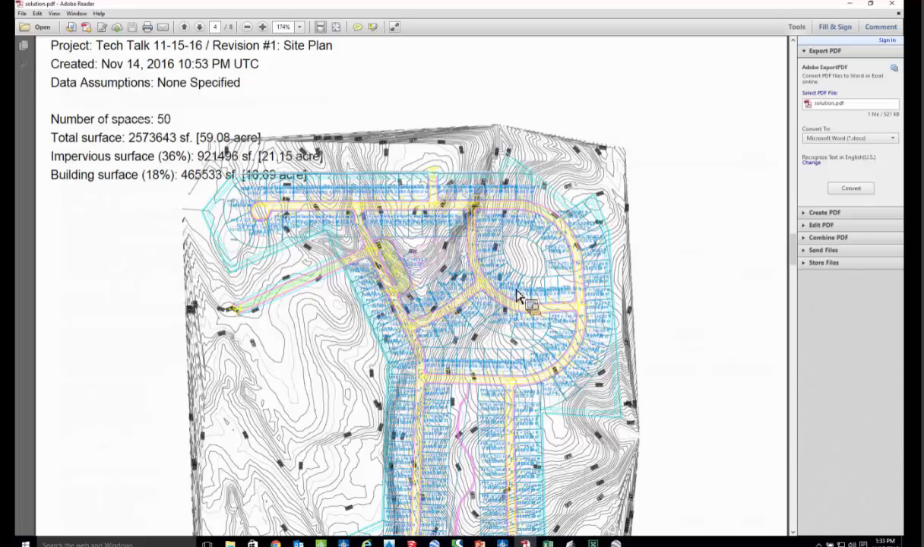
{"action": "scroll", "coordinate": [516, 296], "scroll_direction": "up", "scroll_amount": 1}
{"action": "scroll", "coordinate": [514, 296], "scroll_direction": "down", "scroll_amount": 1}
{"action": "scroll", "coordinate": [513, 302], "scroll_direction": "down", "scroll_amount": 1}
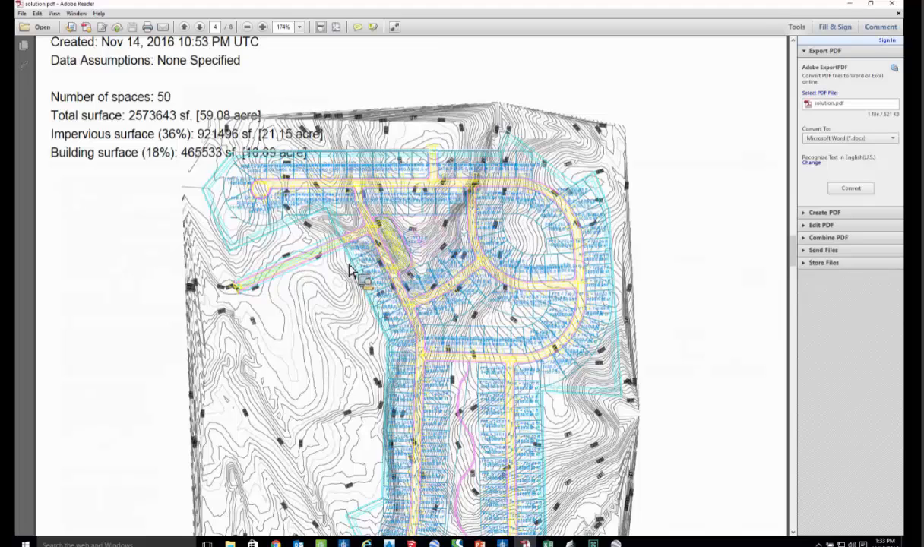
{"action": "scroll", "coordinate": [342, 282], "scroll_direction": "down", "scroll_amount": 10}
{"action": "scroll", "coordinate": [342, 282], "scroll_direction": "down", "scroll_amount": 4}
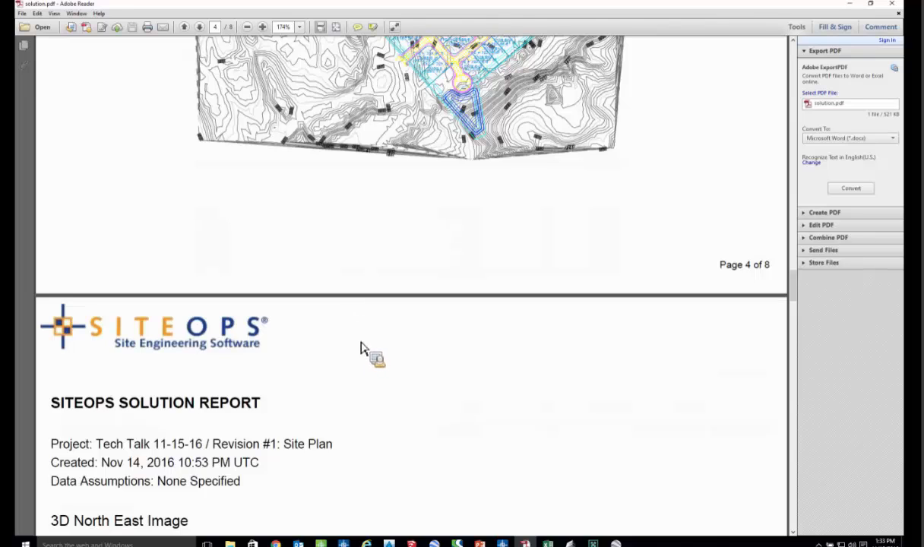
{"action": "scroll", "coordinate": [362, 348], "scroll_direction": "down", "scroll_amount": 15}
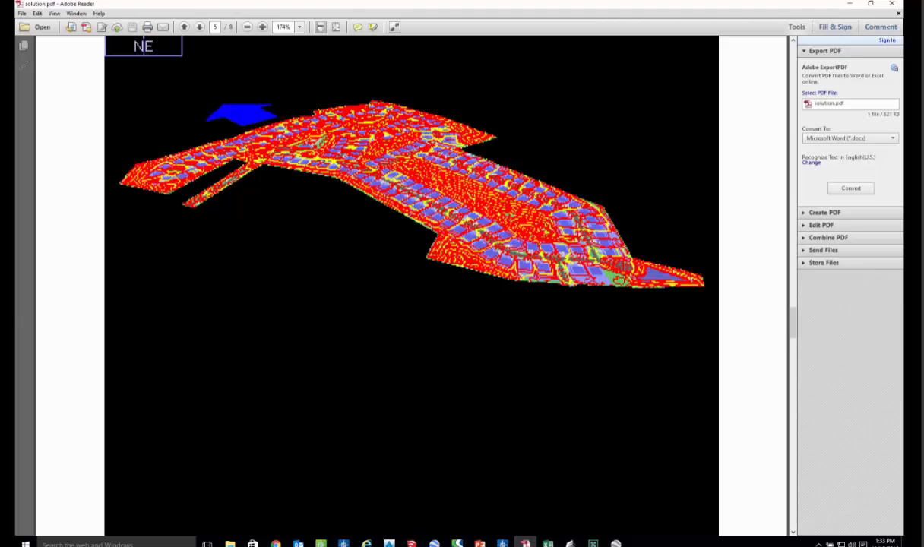
- Show the solution.xls cost report in Excel and switch to the Tech Talk: Questions slide in PowerPoint
{"action": "left_click", "coordinate": [503, 544]}
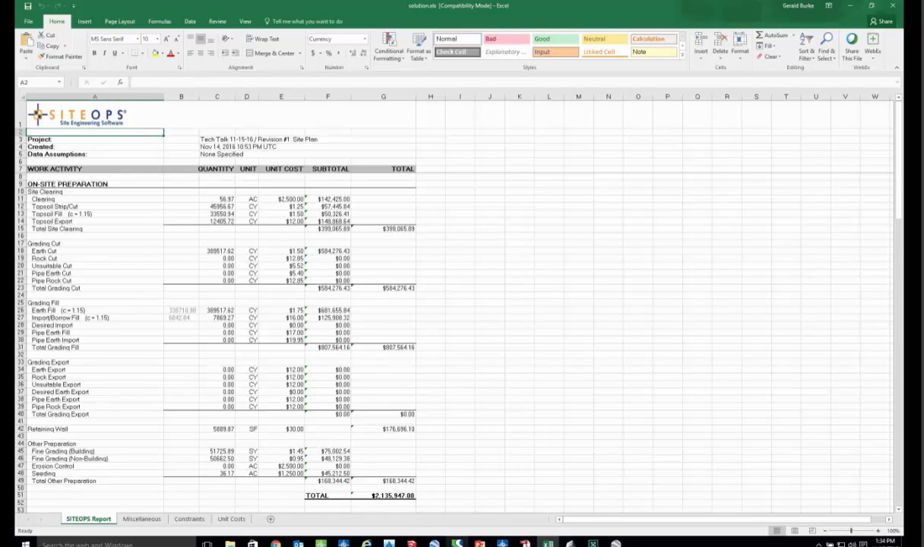
{"action": "mouse_move", "coordinate": [479, 544]}
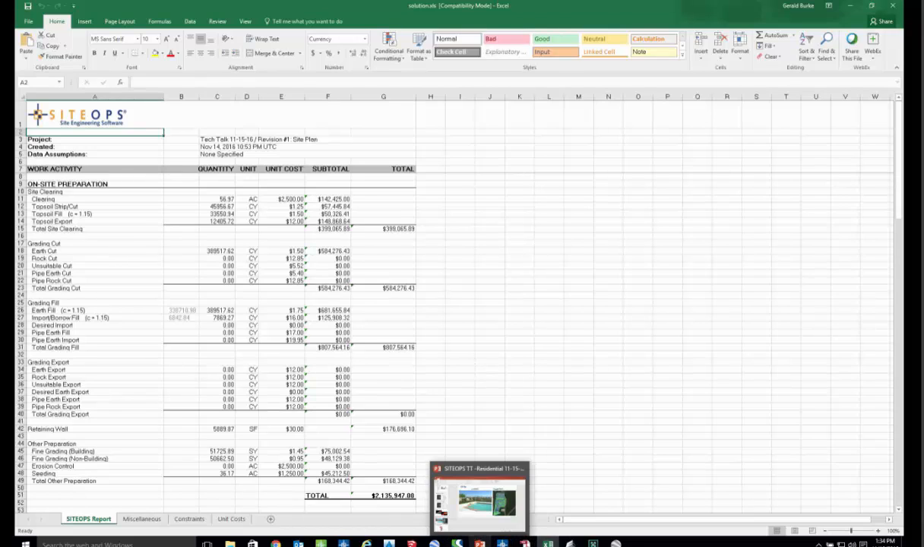
{"action": "left_click", "coordinate": [480, 544]}
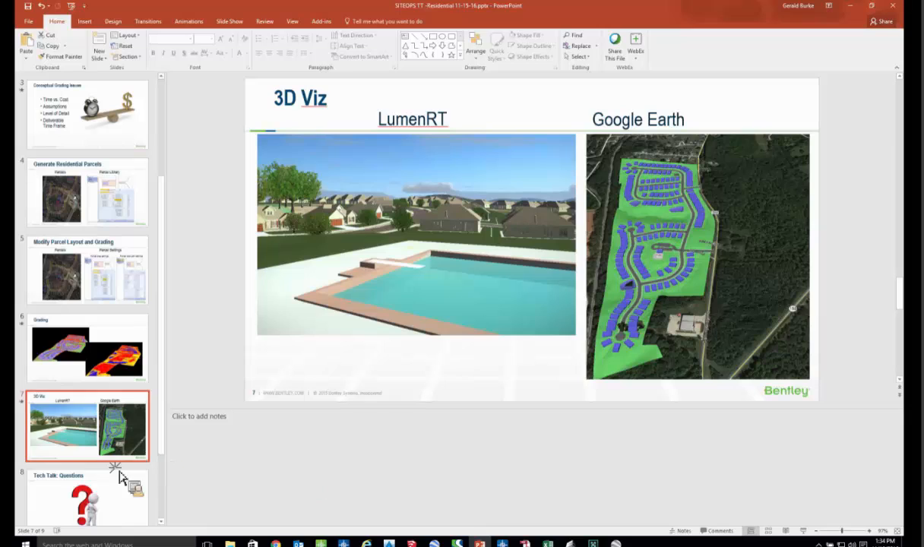
{"action": "left_click", "coordinate": [97, 485]}
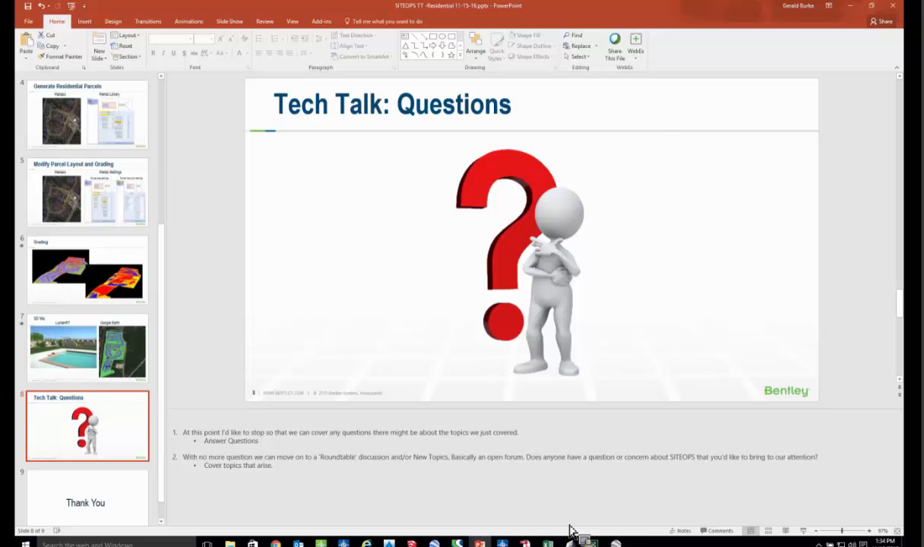
- Switch back to the SITEOPS site plan and select the driveway side along the eastern curve of the looped street
{"action": "left_click", "coordinate": [483, 544]}
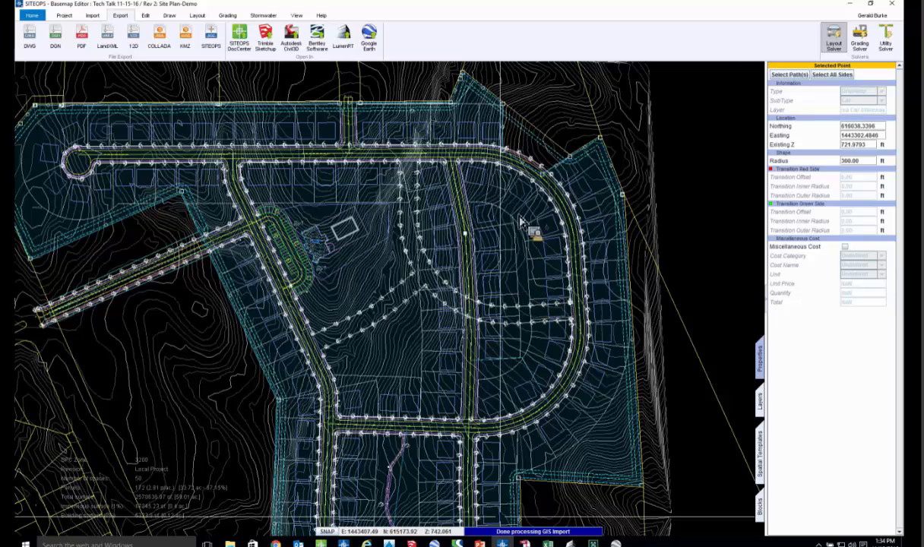
{"action": "scroll", "coordinate": [710, 456], "scroll_direction": "up", "scroll_amount": 2}
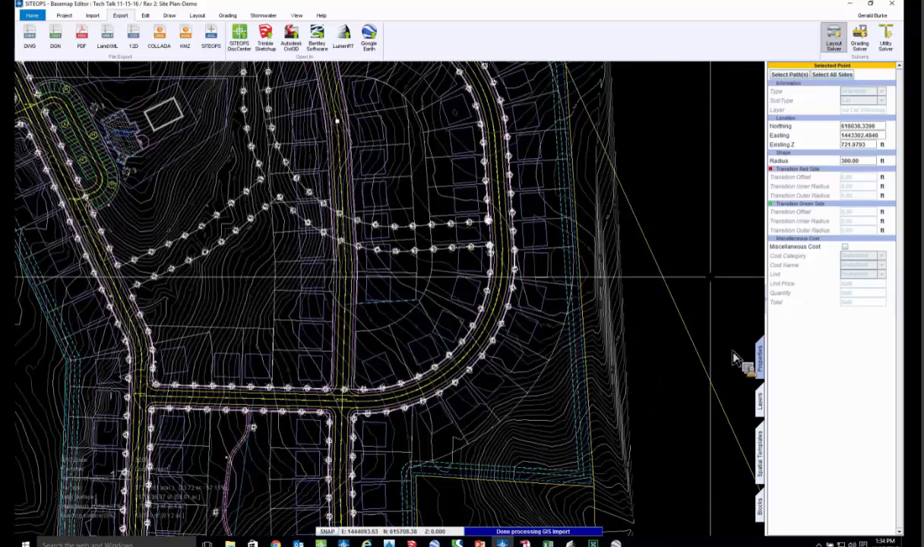
{"action": "left_click", "coordinate": [501, 203]}
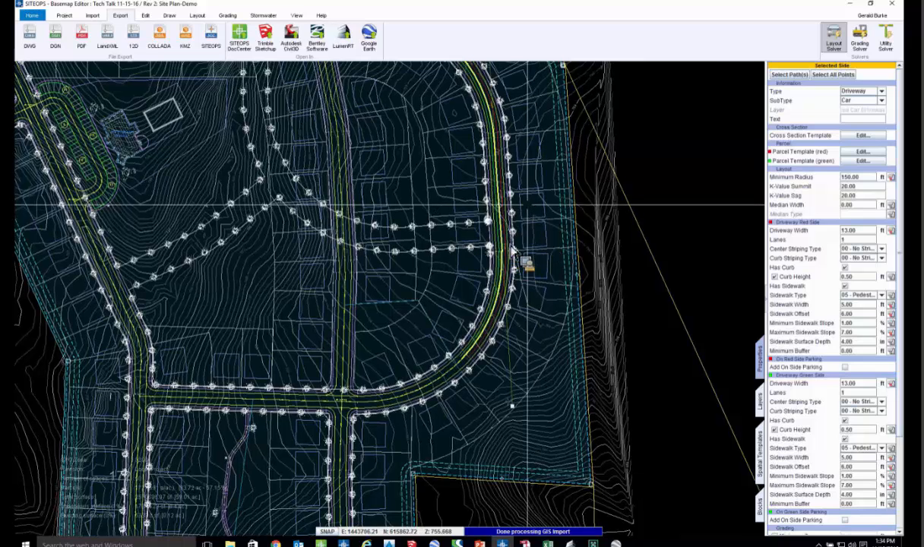
- Override the parcel walls in the red-side parcel template: set Building Wall Front to -9 ft and disable the left and right building walls
{"action": "scroll", "coordinate": [552, 252], "scroll_direction": "up", "scroll_amount": 5}
{"action": "middle_click_drag", "start_coordinate": [628, 243], "coordinate": [530, 279]}
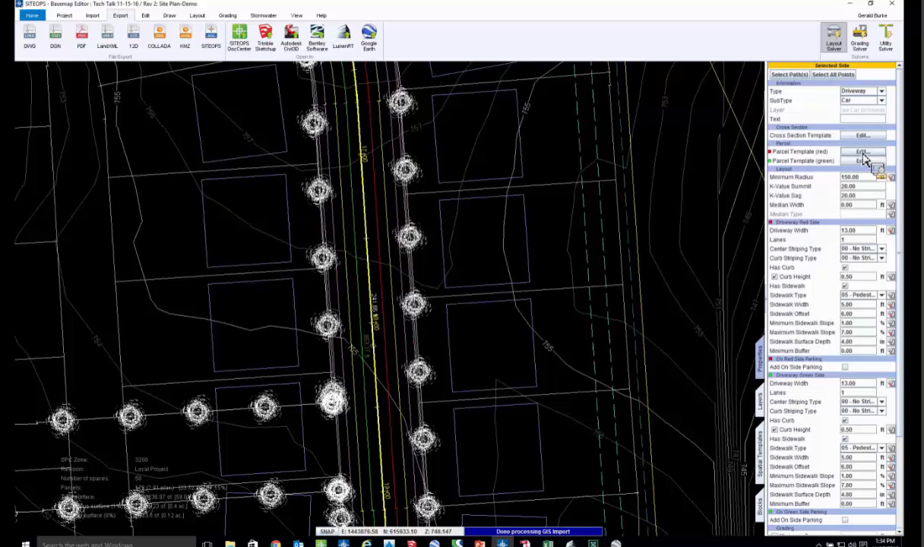
{"action": "left_click", "coordinate": [862, 152]}
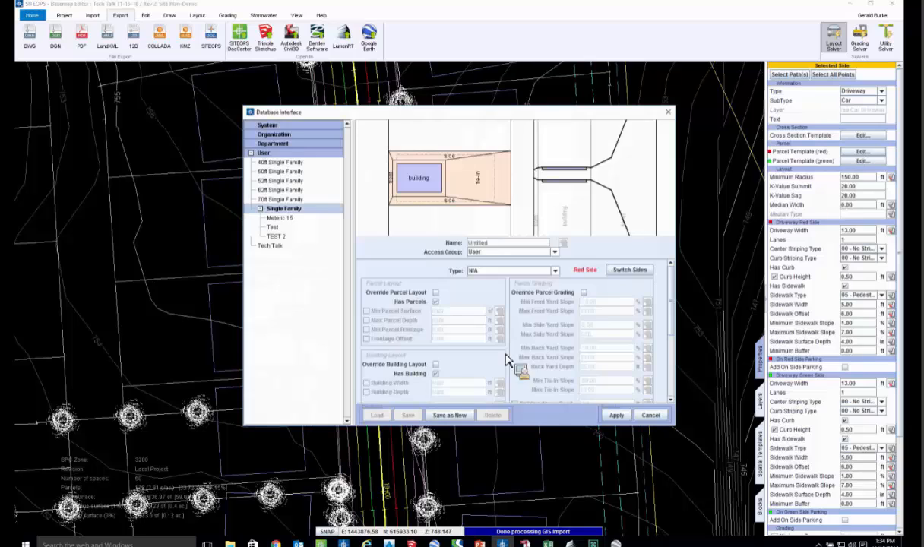
{"action": "left_click", "coordinate": [584, 294]}
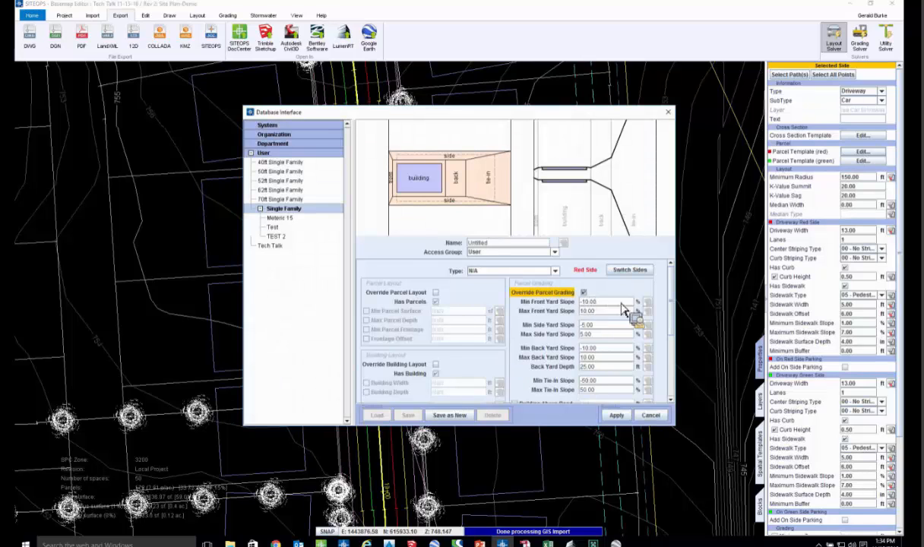
{"action": "left_click", "coordinate": [584, 293]}
{"action": "scroll", "coordinate": [672, 342], "scroll_direction": "down", "scroll_amount": 3}
{"action": "scroll", "coordinate": [669, 361], "scroll_direction": "down", "scroll_amount": 3}
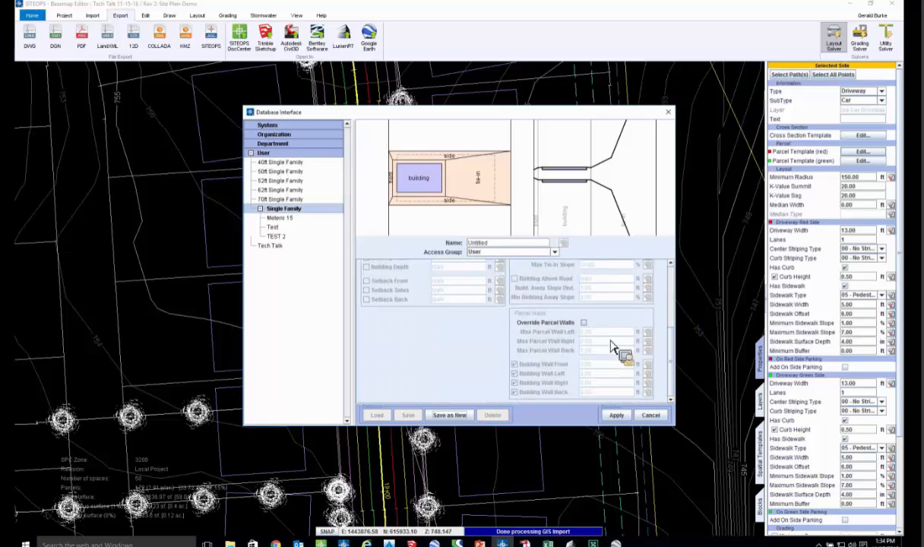
{"action": "left_click", "coordinate": [584, 322]}
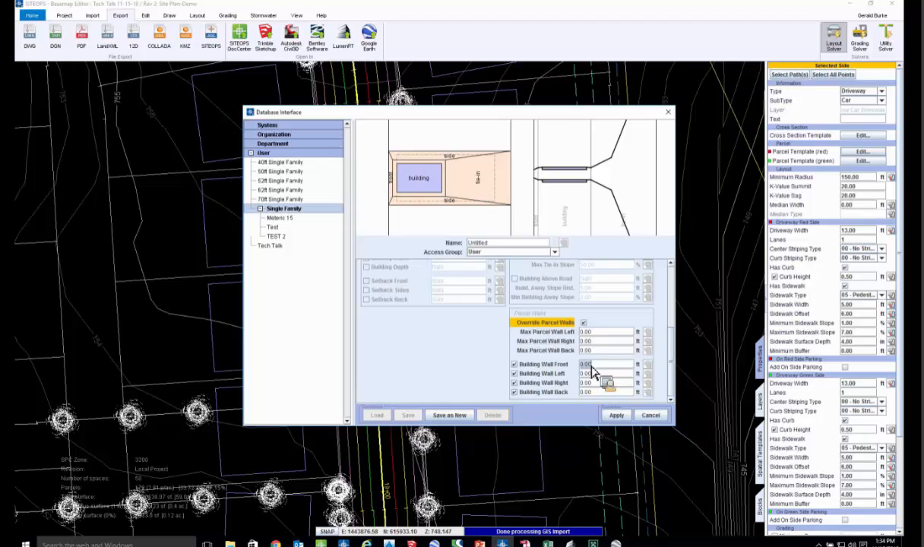
{"action": "key", "text": "BackSpace"}
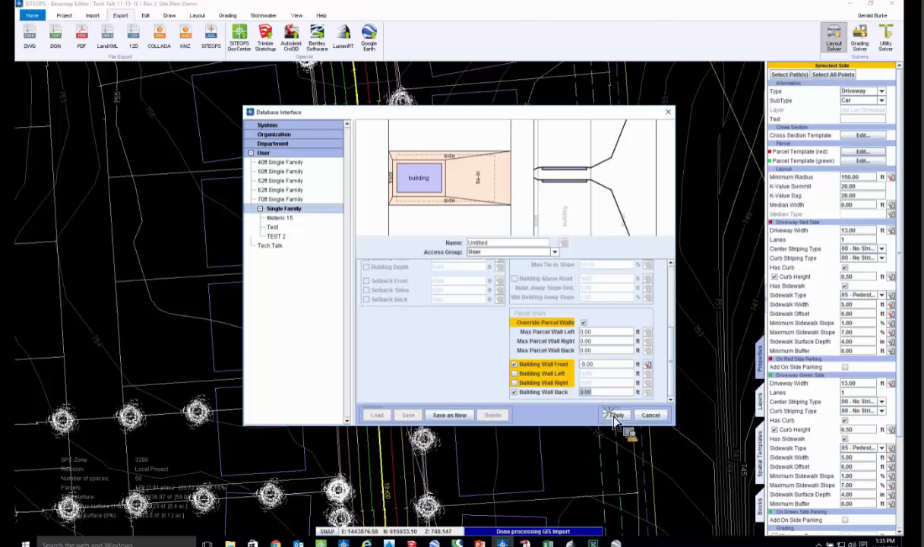
{"action": "left_click", "coordinate": [616, 415]}
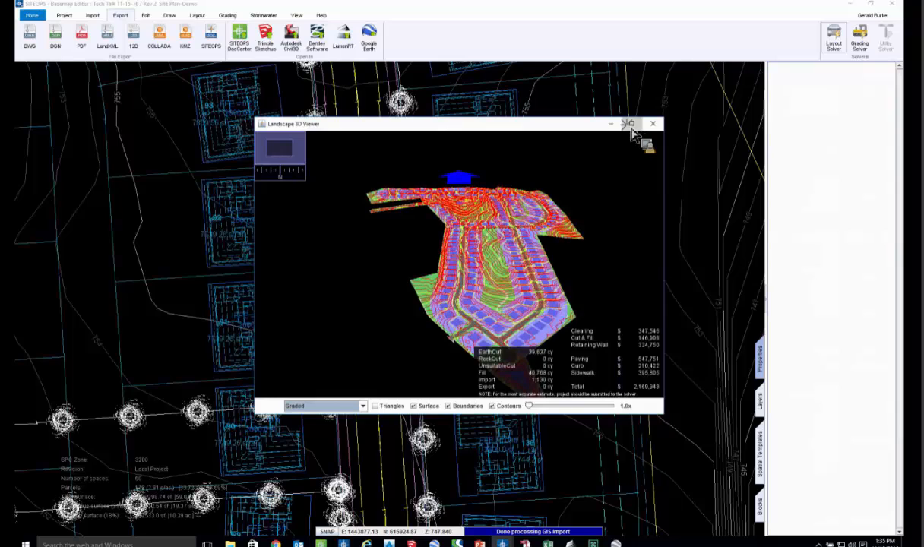
- Inspect the graded site in the maximized 3D viewer, then examine the building walls around the houses along the eastern curve in plan
{"action": "left_click", "coordinate": [631, 124]}
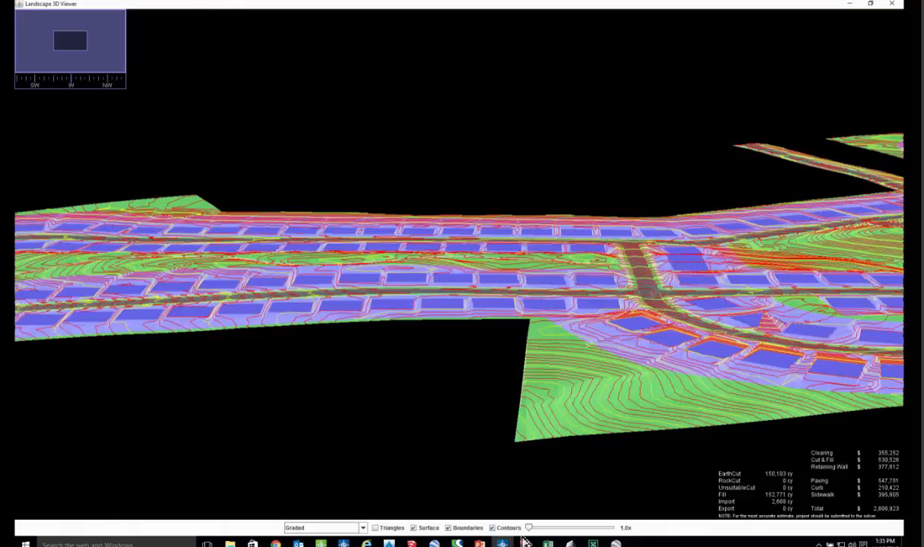
{"action": "left_click", "coordinate": [470, 528]}
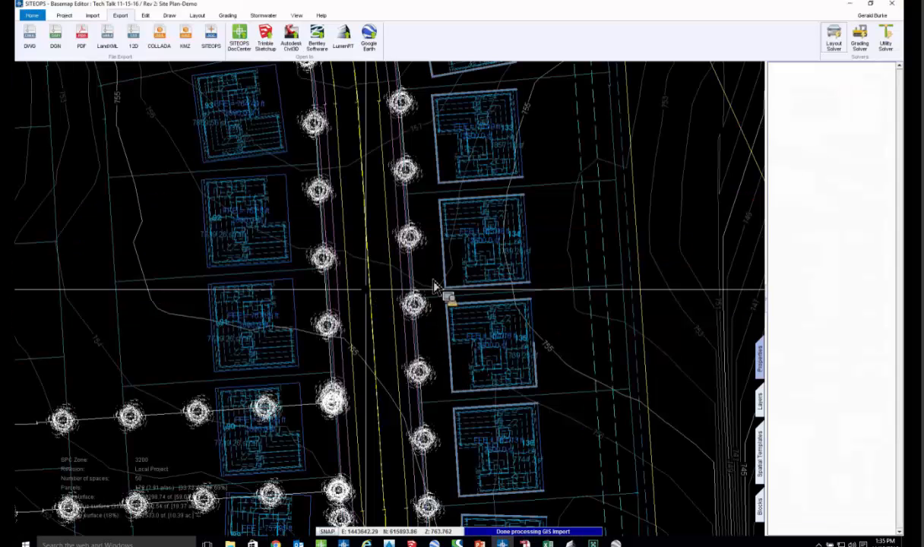
{"action": "scroll", "coordinate": [437, 265], "scroll_direction": "up", "scroll_amount": 4}
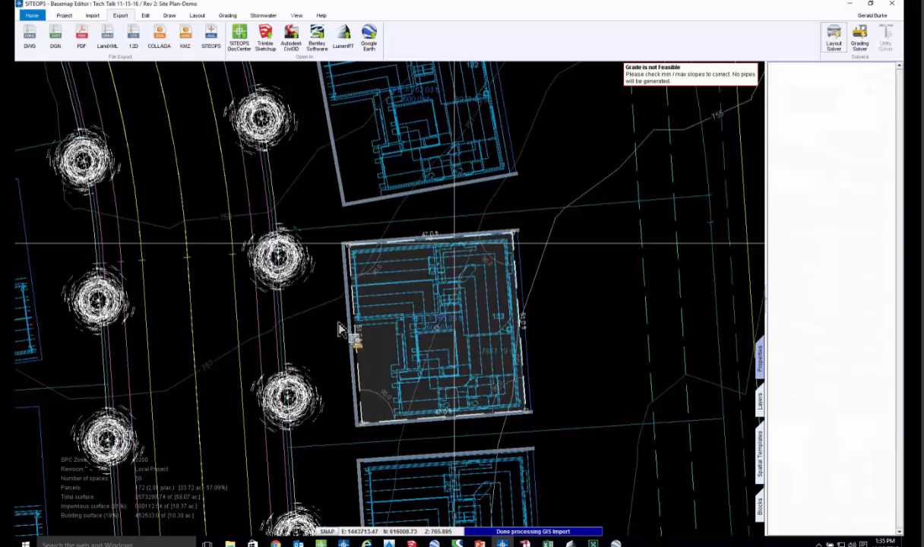
{"action": "scroll", "coordinate": [341, 326], "scroll_direction": "down", "scroll_amount": 5}
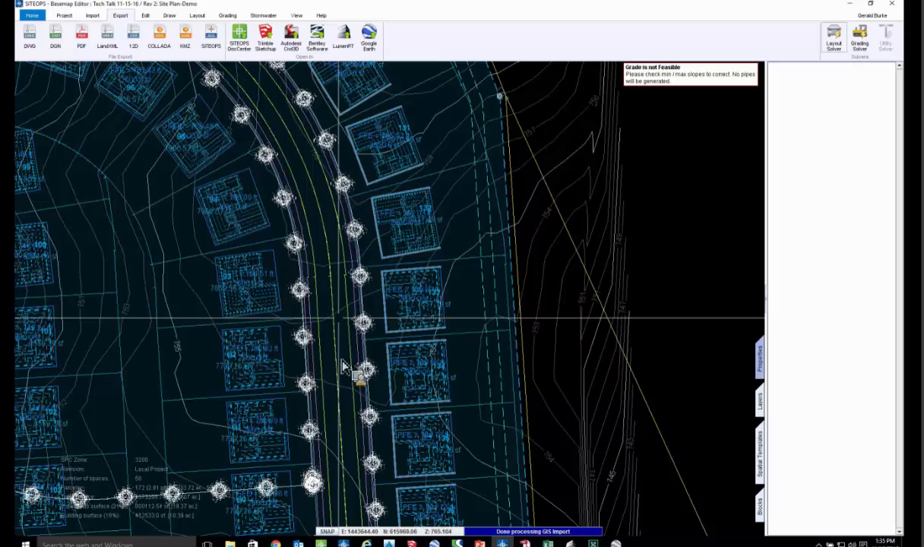
{"action": "scroll", "coordinate": [339, 359], "scroll_direction": "down", "scroll_amount": 1}
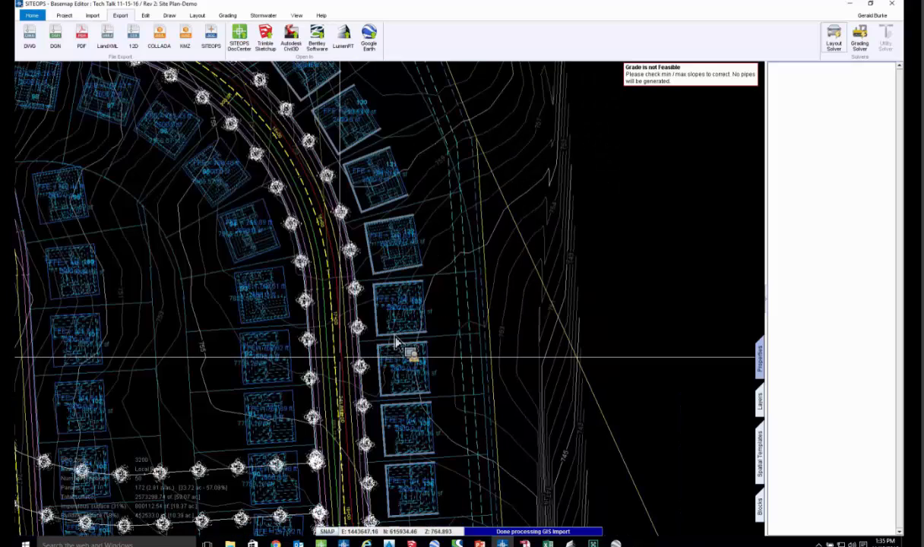
{"action": "scroll", "coordinate": [395, 339], "scroll_direction": "down", "scroll_amount": 2}
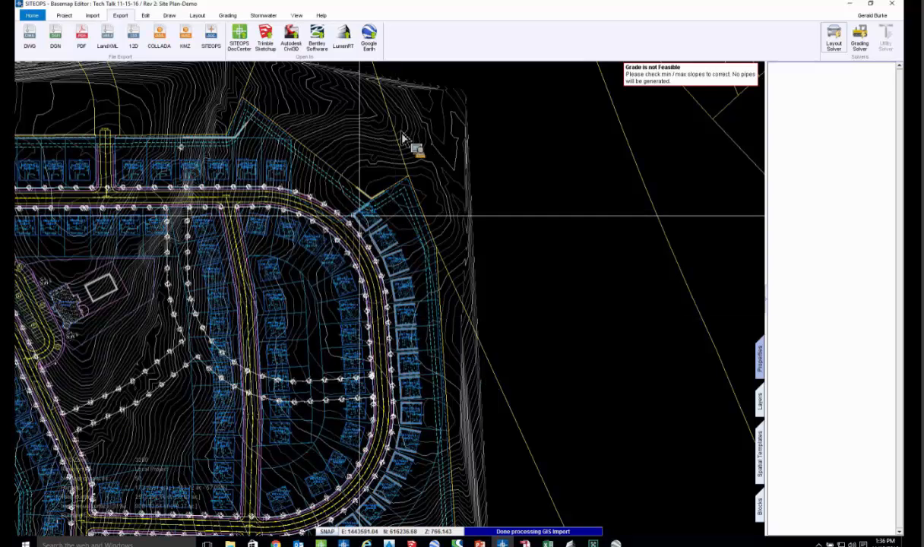
- Draw a custom path from west of the site along the southern cross street, then angled southeast past the property boundary
{"action": "scroll", "coordinate": [254, 311], "scroll_direction": "down", "scroll_amount": 2}
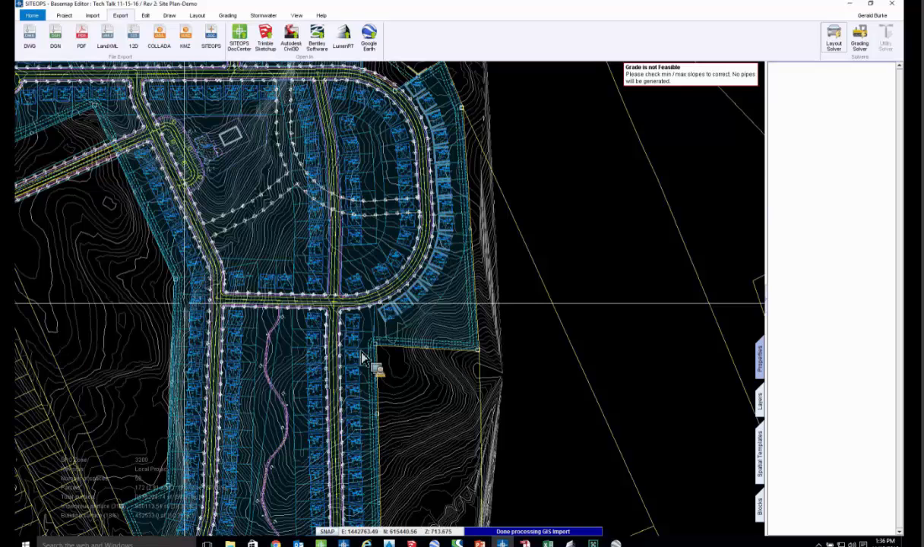
{"action": "middle_click_drag", "start_coordinate": [355, 348], "coordinate": [372, 289]}
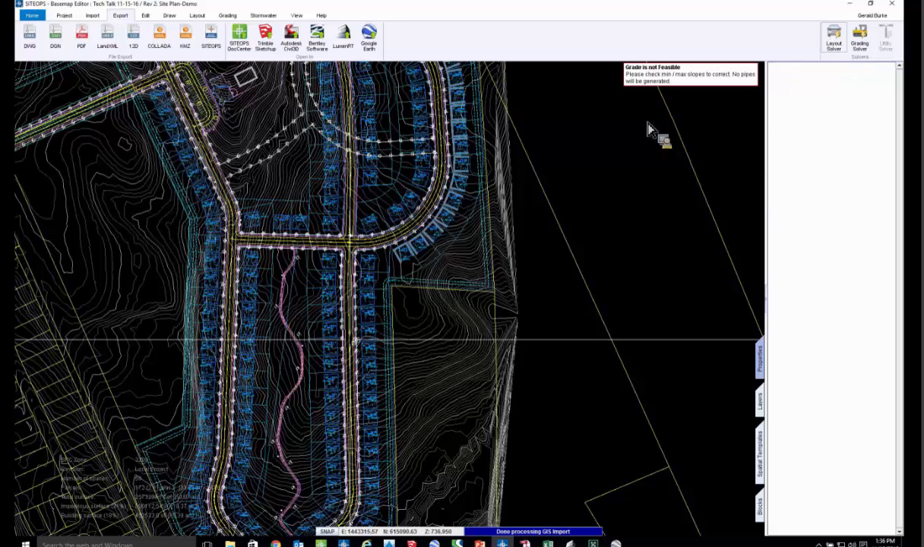
{"action": "scroll", "coordinate": [456, 198], "scroll_direction": "up", "scroll_amount": 2}
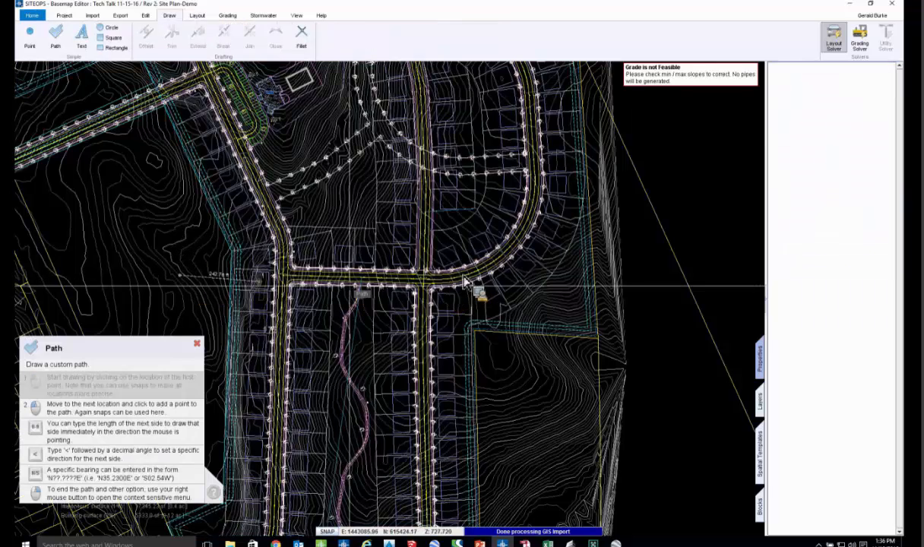
{"action": "scroll", "coordinate": [467, 283], "scroll_direction": "up", "scroll_amount": 2}
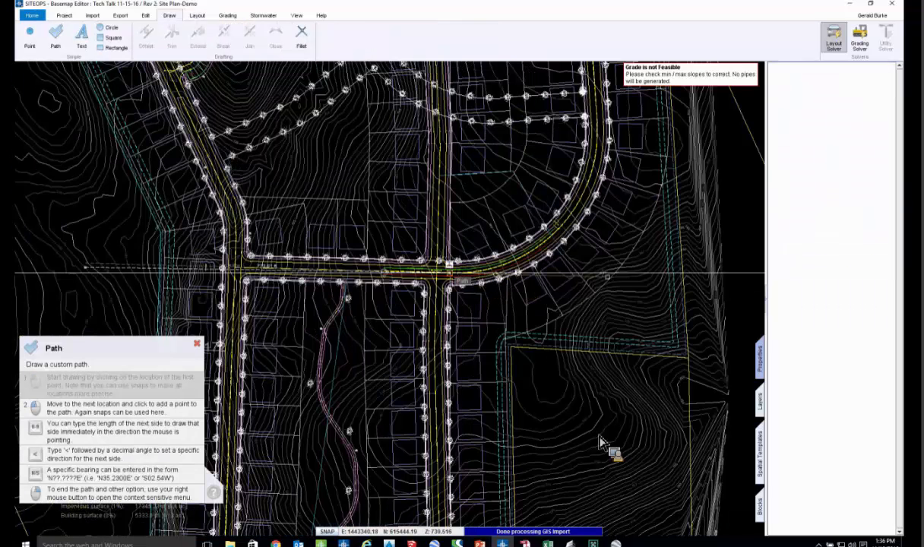
{"action": "scroll", "coordinate": [562, 286], "scroll_direction": "up", "scroll_amount": 1}
{"action": "right_click", "coordinate": [562, 286]}
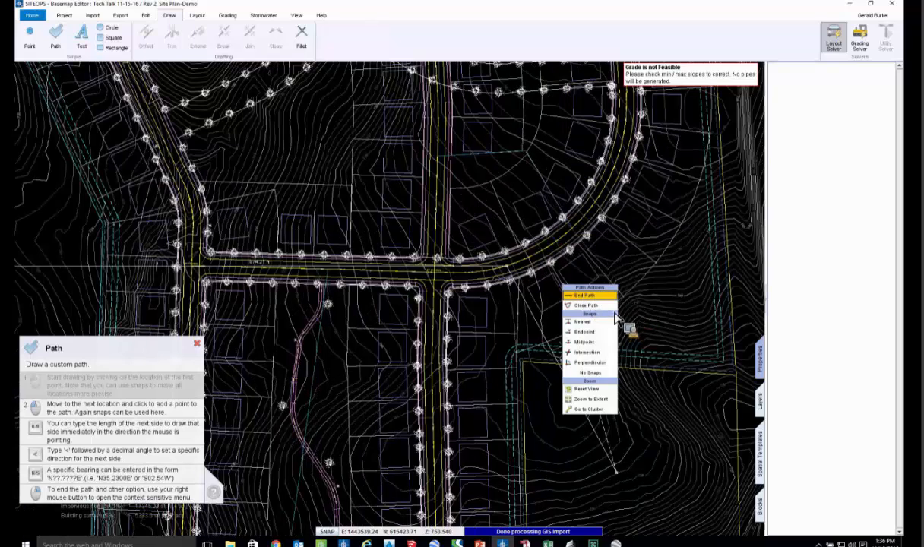
- Cut the site's parceling area with the newly drawn path across the southern cross street
{"action": "left_click", "coordinate": [167, 30]}
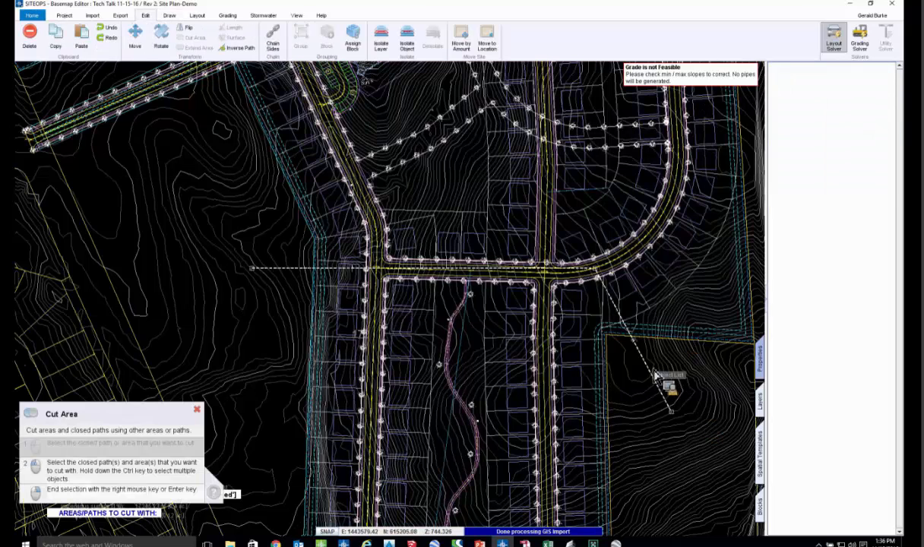
{"action": "left_click", "coordinate": [652, 370]}
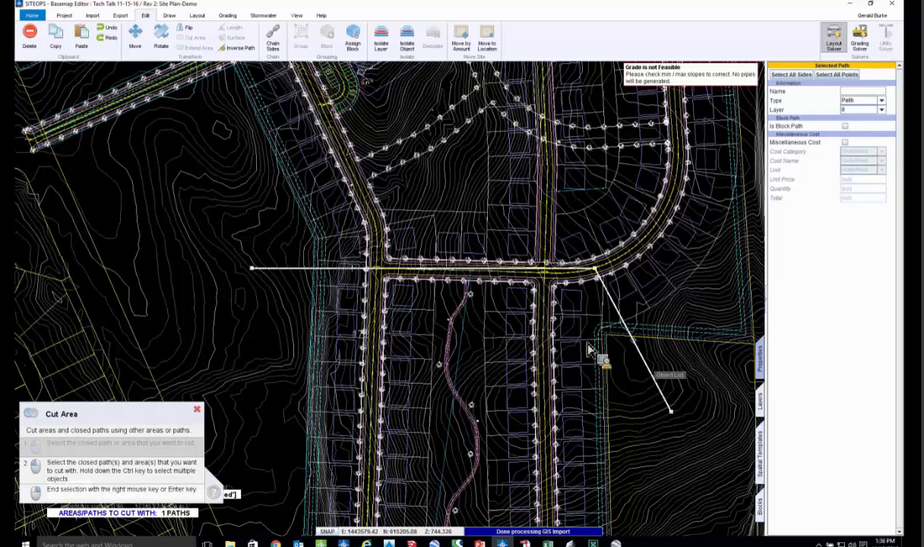
{"action": "right_click", "coordinate": [501, 376]}
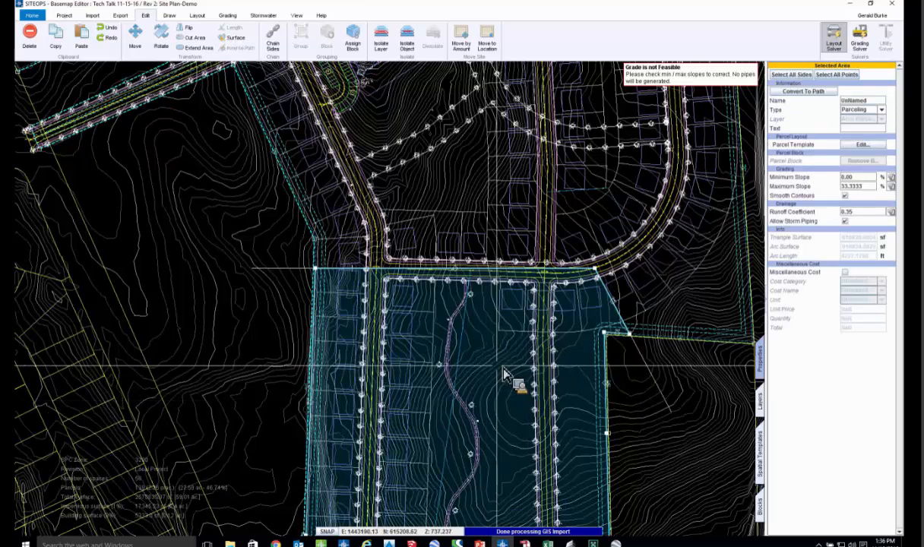
- Select the parceling area south of the cut and apply its parcel template
{"action": "left_click", "coordinate": [501, 374]}
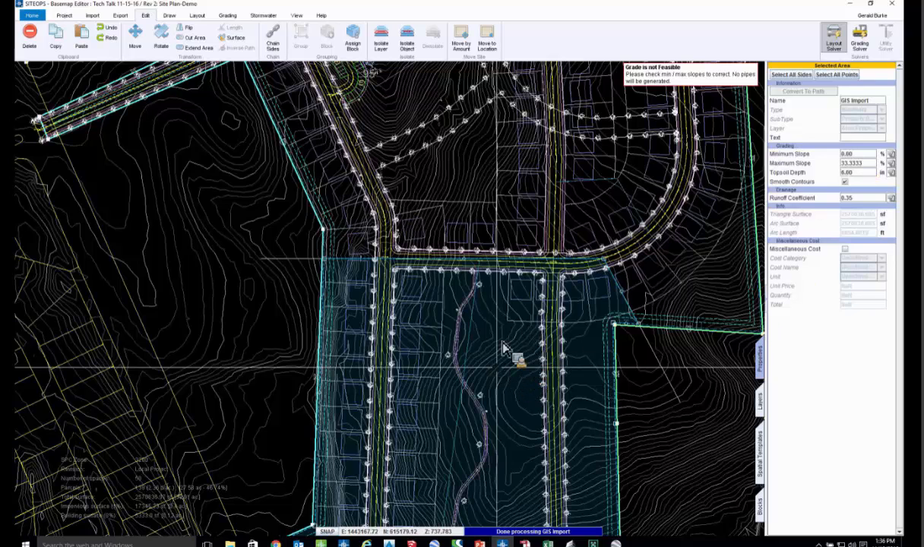
{"action": "left_click", "coordinate": [465, 325]}
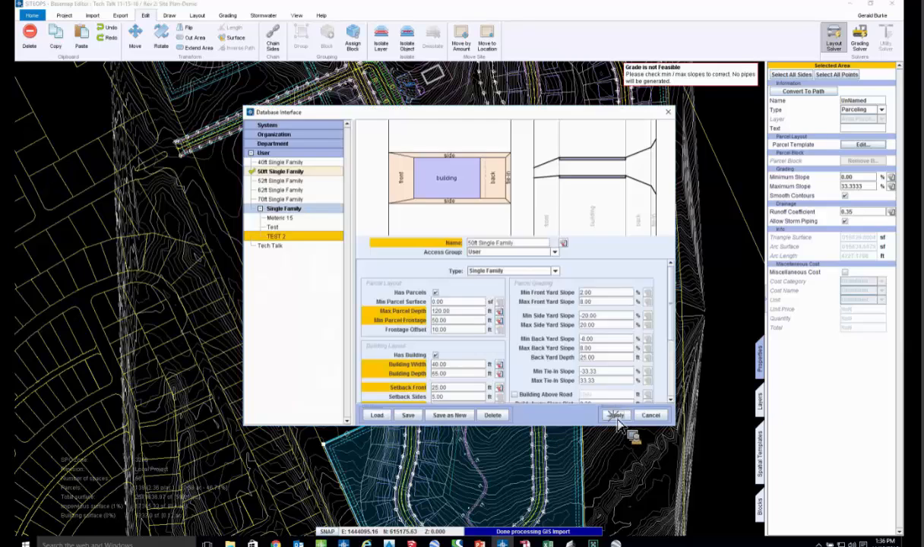
{"action": "left_click", "coordinate": [617, 416]}
- Draw a parcel divider line across the open space between the two parallel streets of the southern loop
{"action": "middle_click_drag", "start_coordinate": [528, 392], "coordinate": [529, 329]}
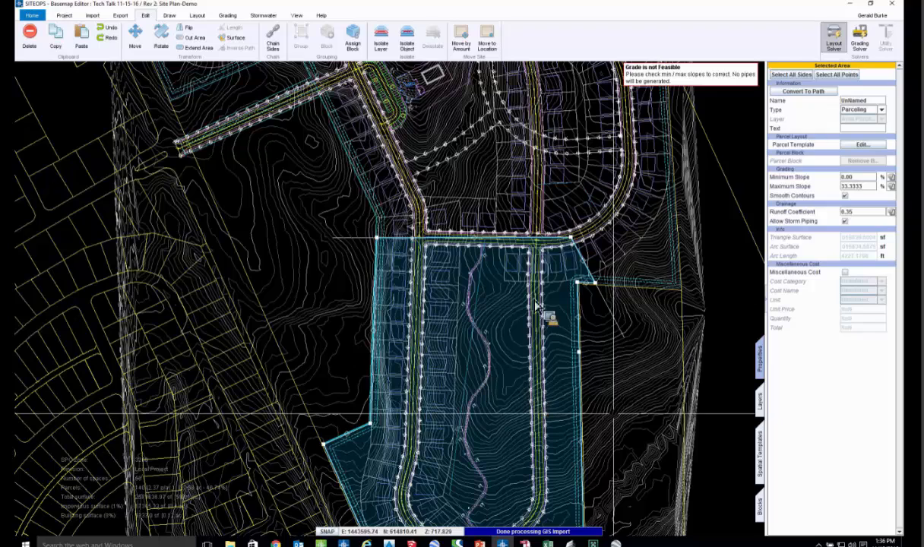
{"action": "middle_click_drag", "start_coordinate": [522, 371], "coordinate": [527, 388]}
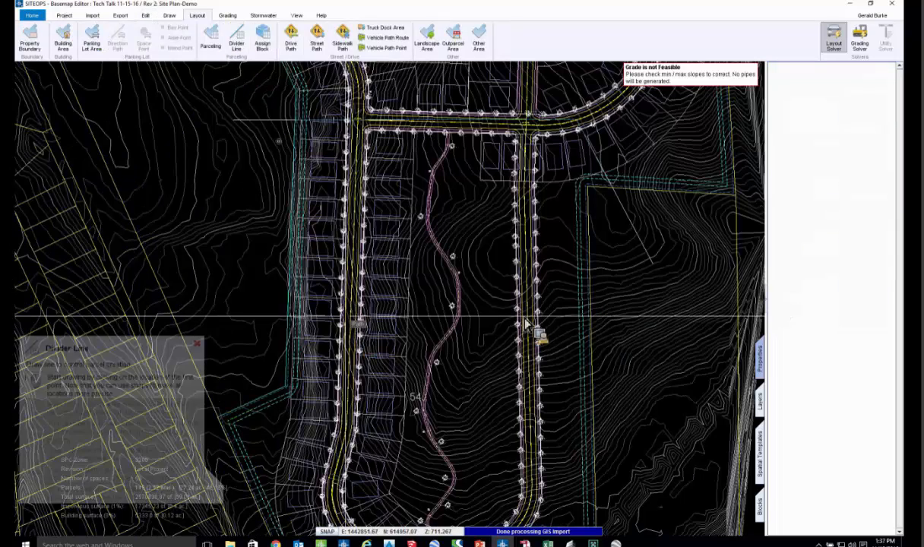
{"action": "left_click", "coordinate": [528, 313]}
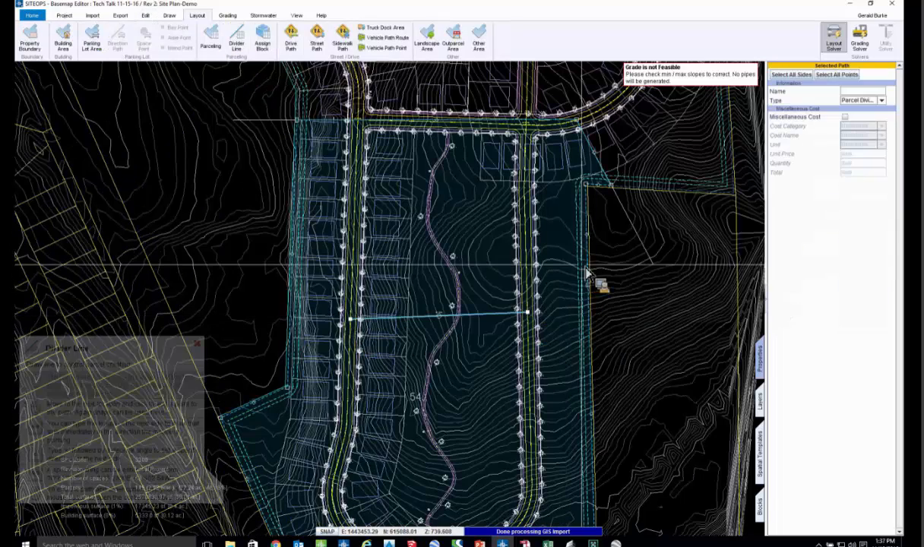
- Select all sides of the southern loop's eastern street path and apply its parcel template
{"action": "left_click", "coordinate": [534, 265]}
{"action": "right_click", "coordinate": [534, 263]}
{"action": "left_click", "coordinate": [551, 268]}
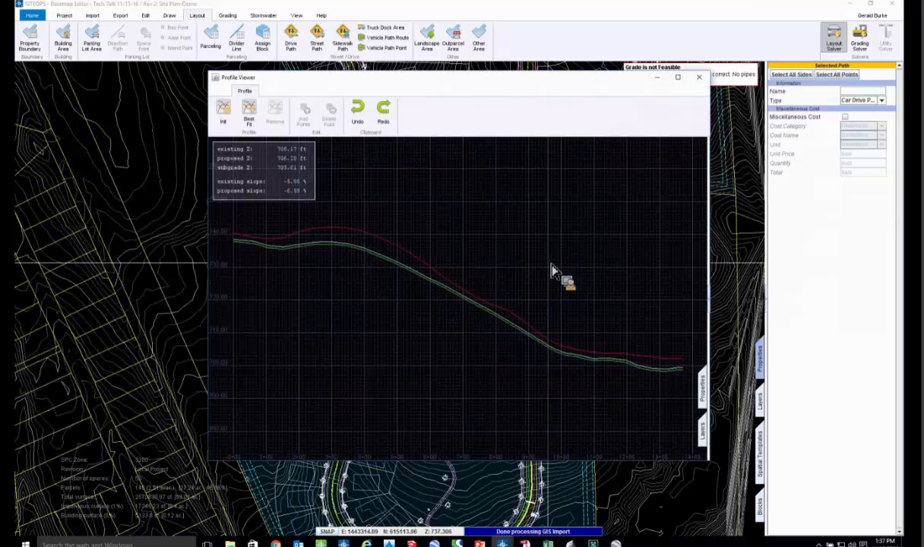
{"action": "left_click", "coordinate": [798, 77]}
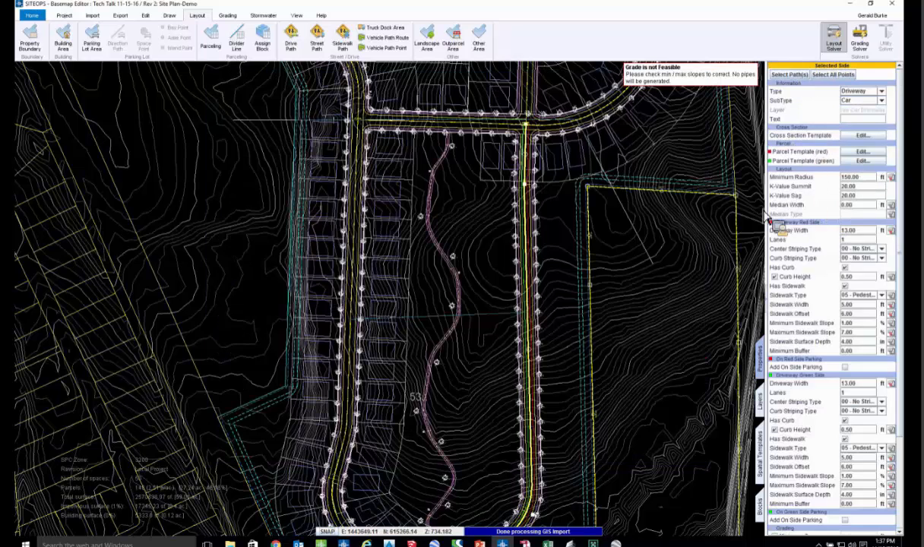
{"action": "left_click", "coordinate": [618, 416]}
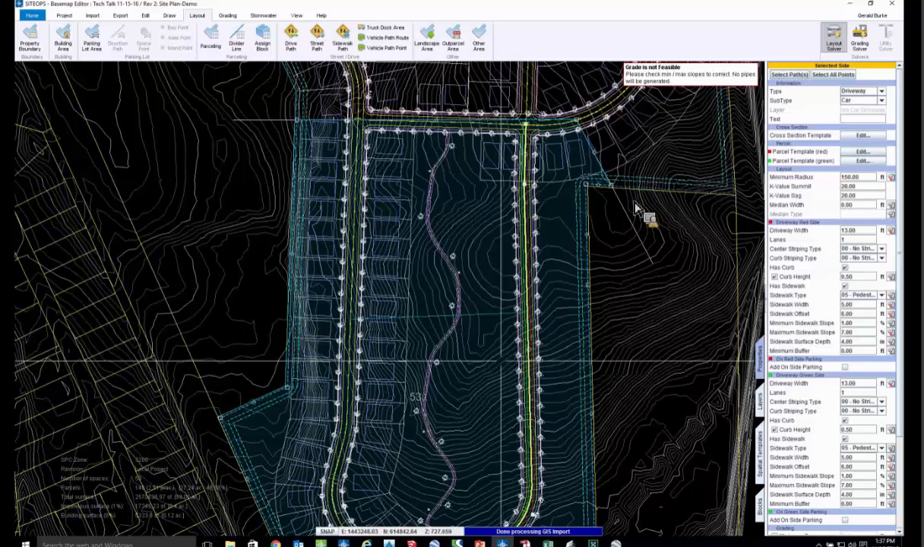
- Select all sides of the north-south street path that crosses the northern loop
{"action": "middle_click_drag", "start_coordinate": [370, 455], "coordinate": [595, 298]}
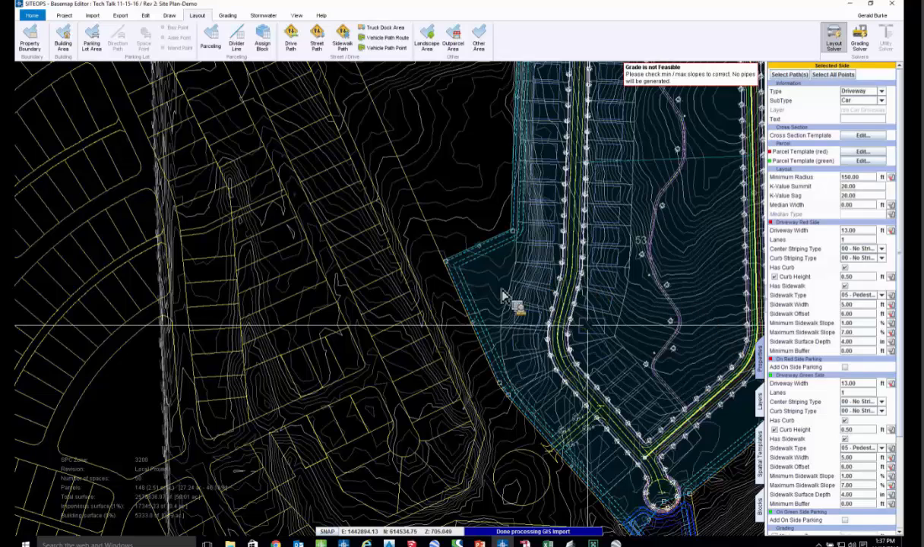
{"action": "middle_click_drag", "start_coordinate": [511, 329], "coordinate": [517, 369]}
{"action": "middle_click_drag", "start_coordinate": [545, 242], "coordinate": [548, 296]}
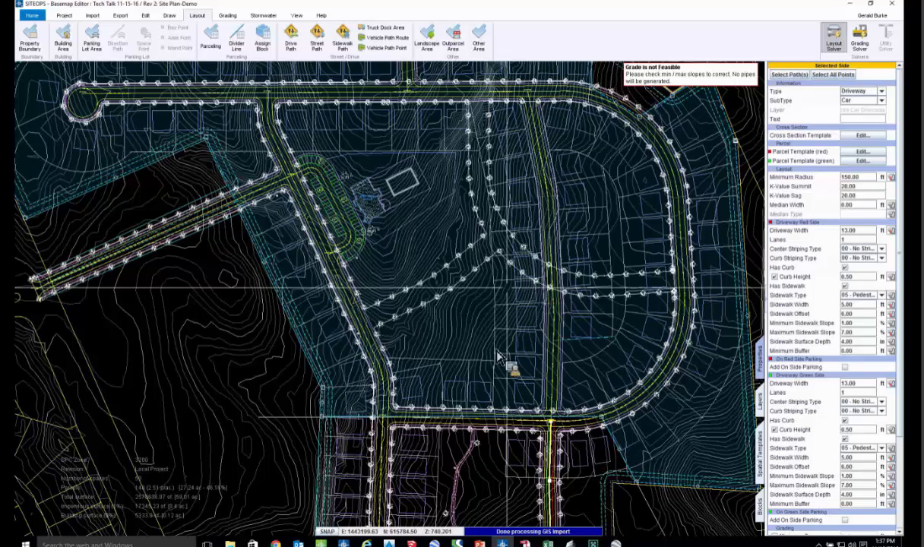
{"action": "left_click", "coordinate": [559, 247]}
{"action": "scroll", "coordinate": [558, 247], "scroll_direction": "up", "scroll_amount": 3}
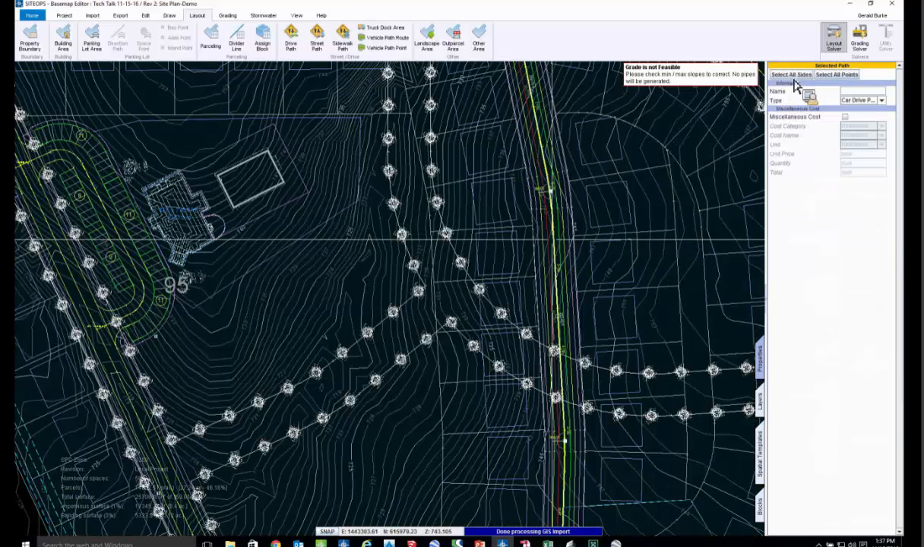
{"action": "left_click", "coordinate": [524, 269]}
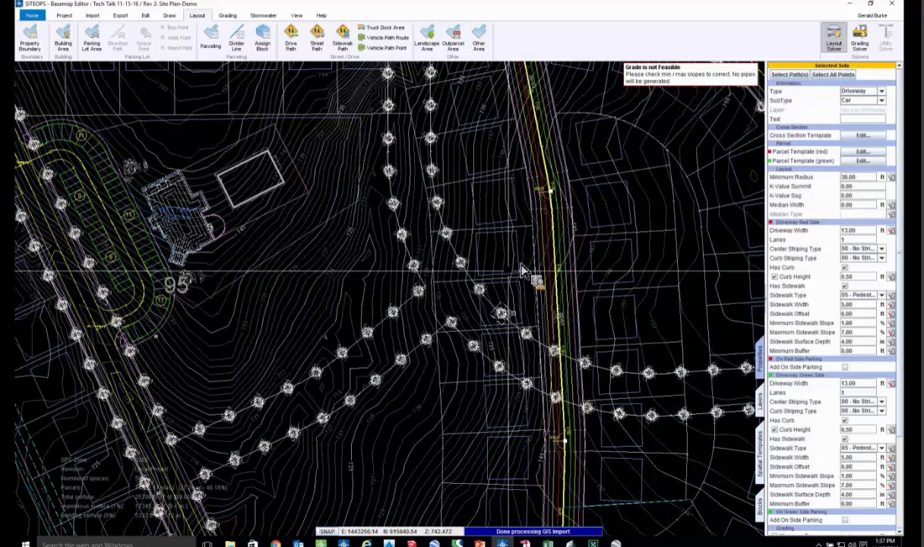
{"action": "scroll", "coordinate": [523, 270], "scroll_direction": "down", "scroll_amount": 1}
{"action": "scroll", "coordinate": [573, 207], "scroll_direction": "down", "scroll_amount": 1}
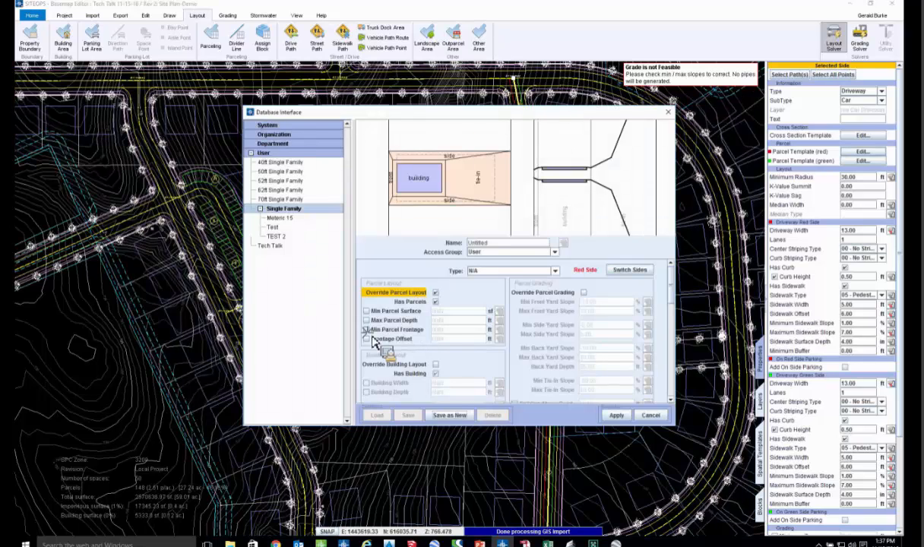
- Override the selected street's red-side parcel template with a 50 ft minimum parcel frontage and a 40 ft building width, and apply it
{"action": "left_click", "coordinate": [367, 330]}
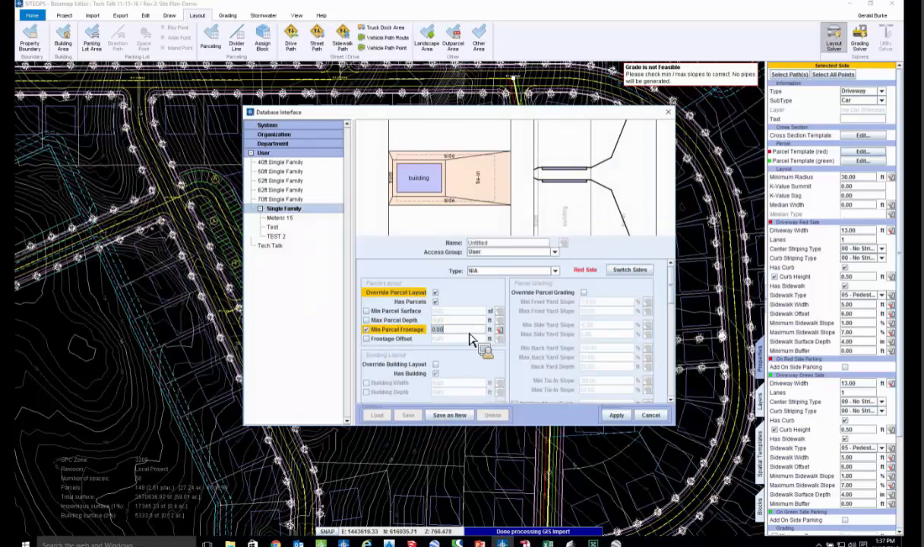
{"action": "left_click", "coordinate": [436, 365]}
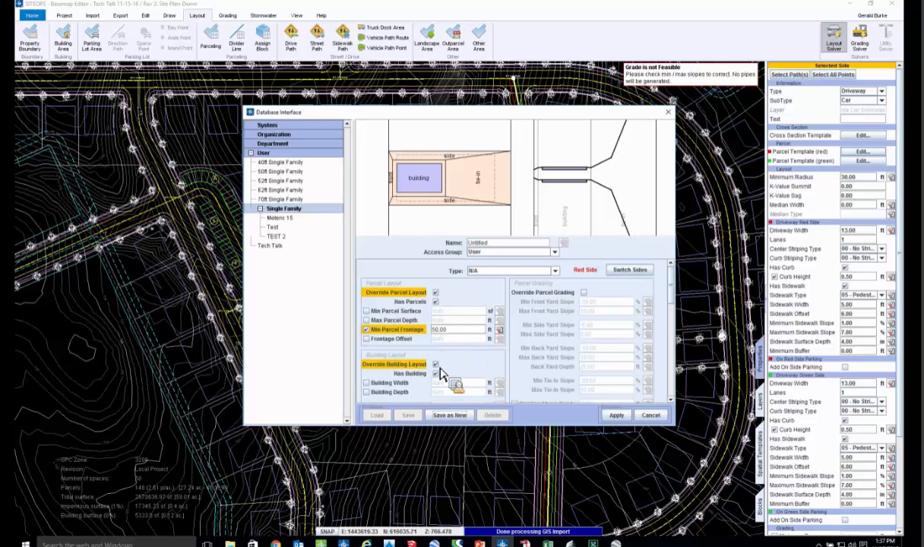
{"action": "left_click", "coordinate": [367, 383]}
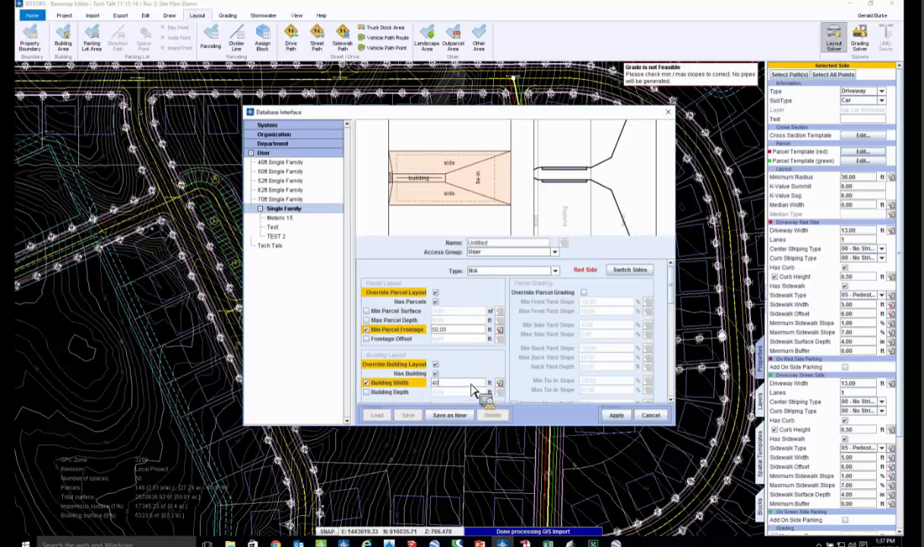
{"action": "key", "text": "Tab"}
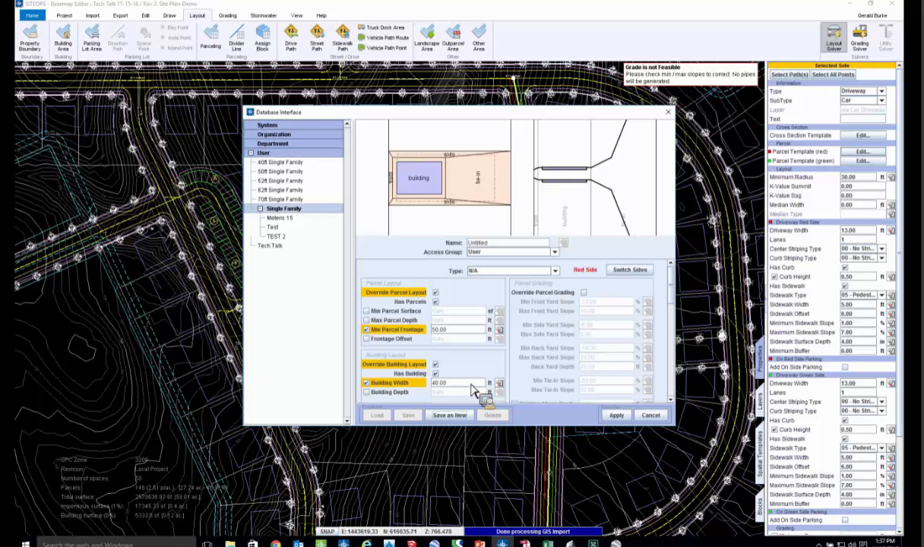
{"action": "left_click", "coordinate": [612, 416]}
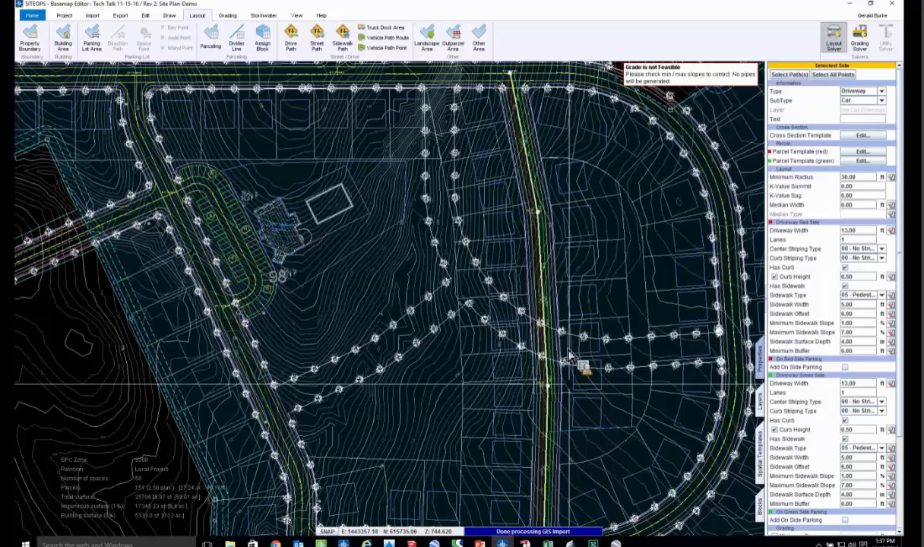
- Offset the path of the northern east-west street slightly to its north side and select the resulting path
{"action": "middle_click_drag", "start_coordinate": [523, 361], "coordinate": [518, 325]}
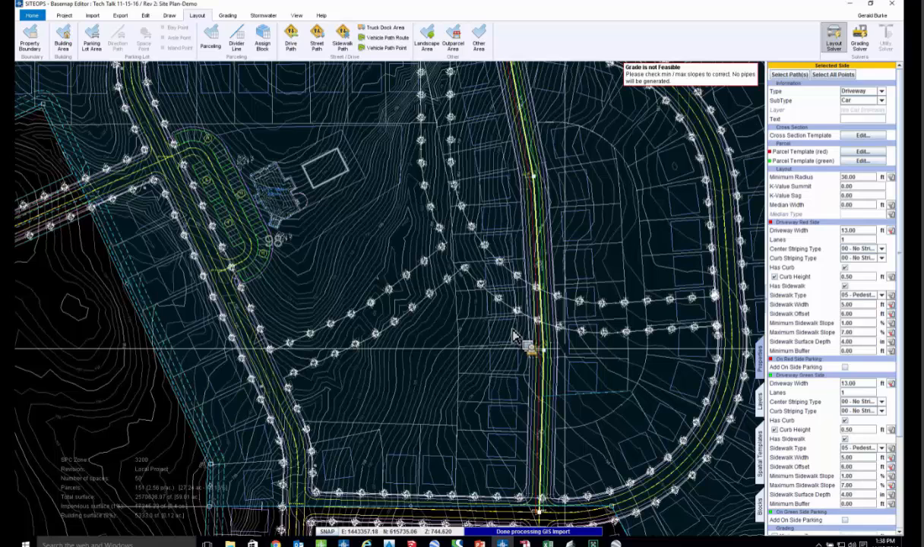
{"action": "scroll", "coordinate": [515, 336], "scroll_direction": "up", "scroll_amount": 1}
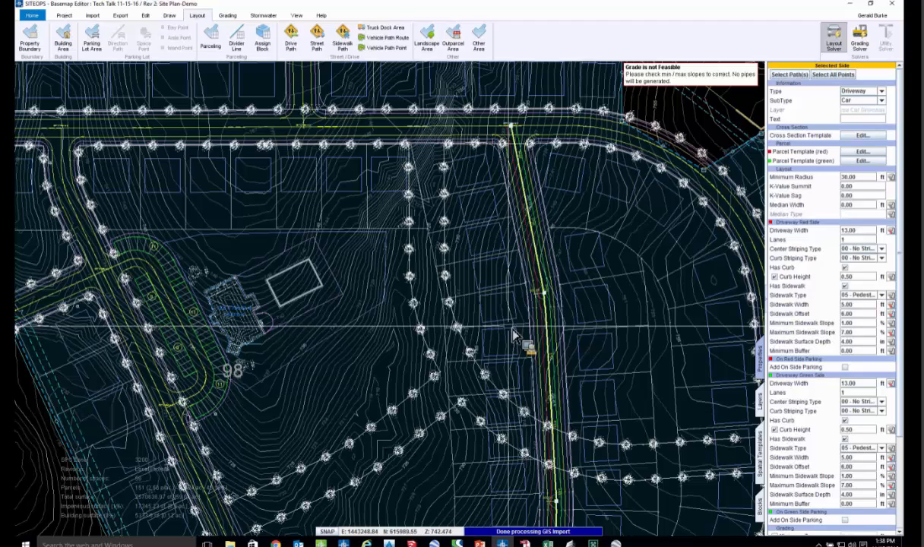
{"action": "middle_click_drag", "start_coordinate": [417, 253], "coordinate": [555, 297]}
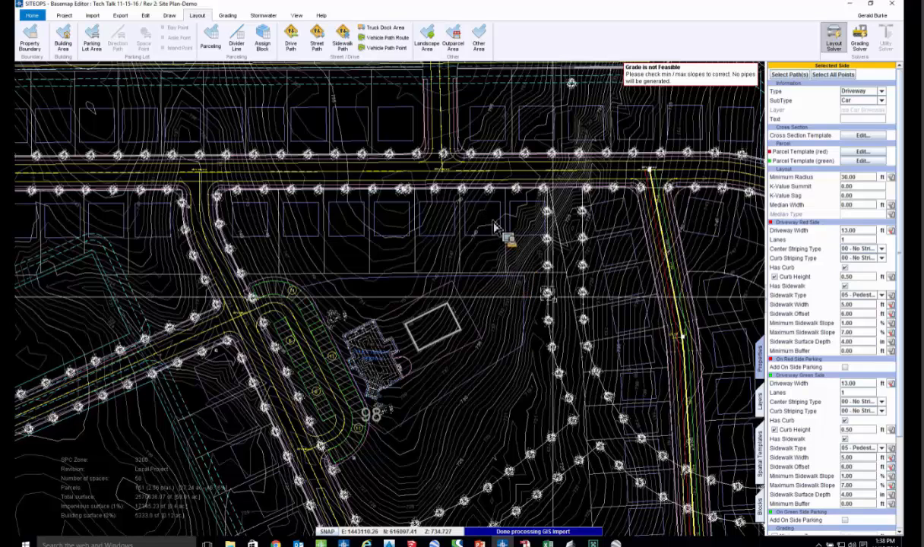
{"action": "scroll", "coordinate": [479, 194], "scroll_direction": "up", "scroll_amount": 2}
{"action": "right_click", "coordinate": [490, 192]}
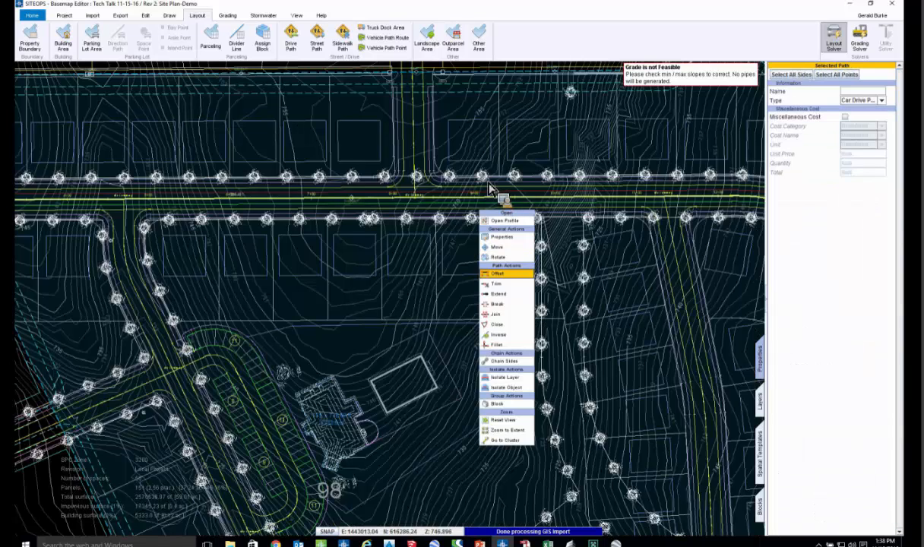
{"action": "scroll", "coordinate": [419, 199], "scroll_direction": "up", "scroll_amount": 2}
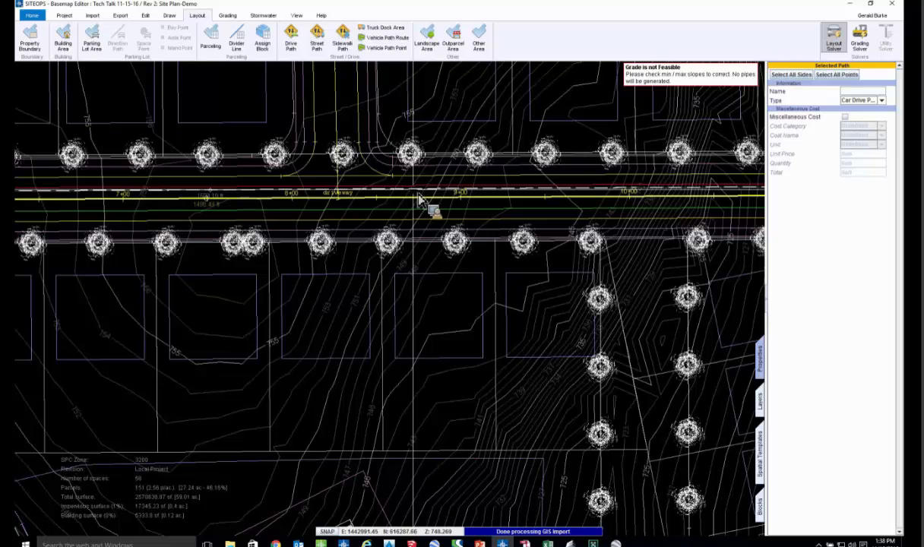
{"action": "scroll", "coordinate": [456, 228], "scroll_direction": "down", "scroll_amount": 1}
{"action": "left_click", "coordinate": [441, 237]}
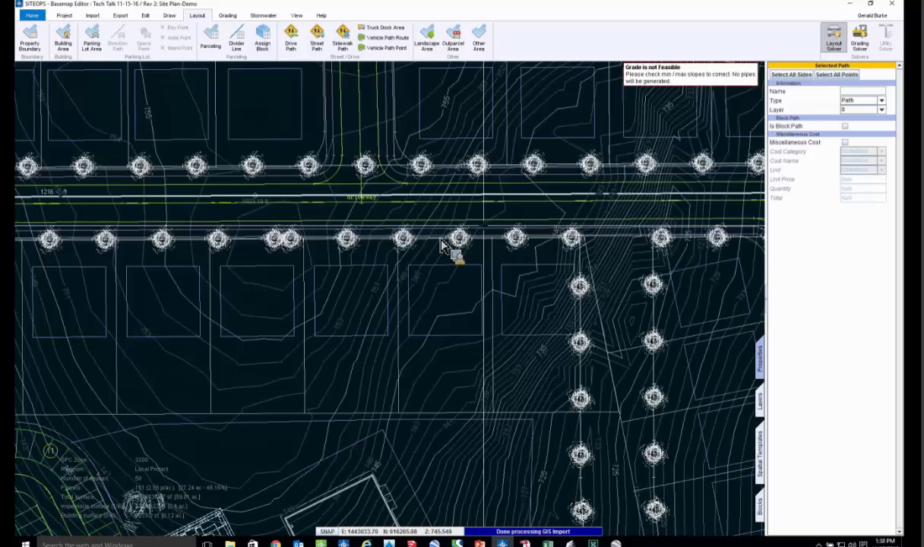
- Assign the offset path a miscellaneous cost in the Utility category, named 8" WL, with unit feet and unit price 100
{"action": "middle_click_drag", "start_coordinate": [441, 240], "coordinate": [374, 258]}
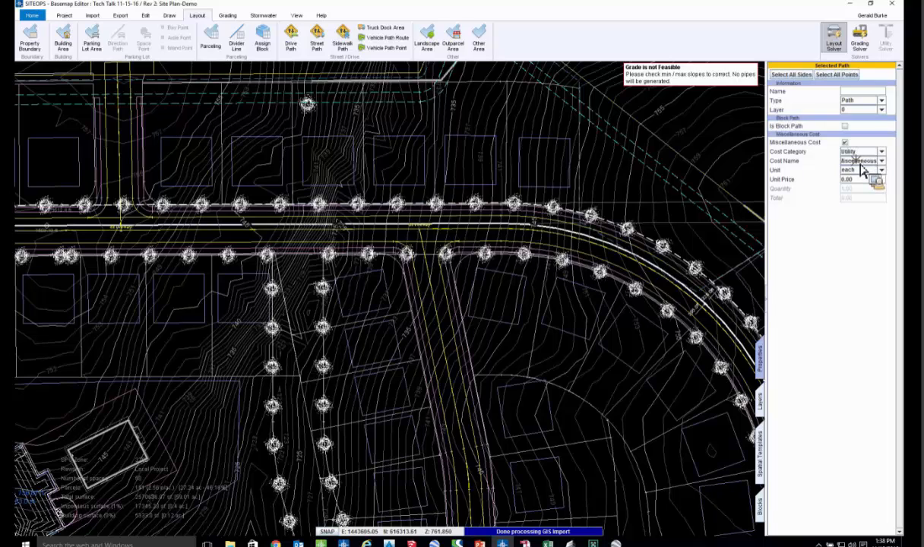
{"action": "double_click", "coordinate": [859, 163]}
{"action": "type", "text": "8\" WL"}
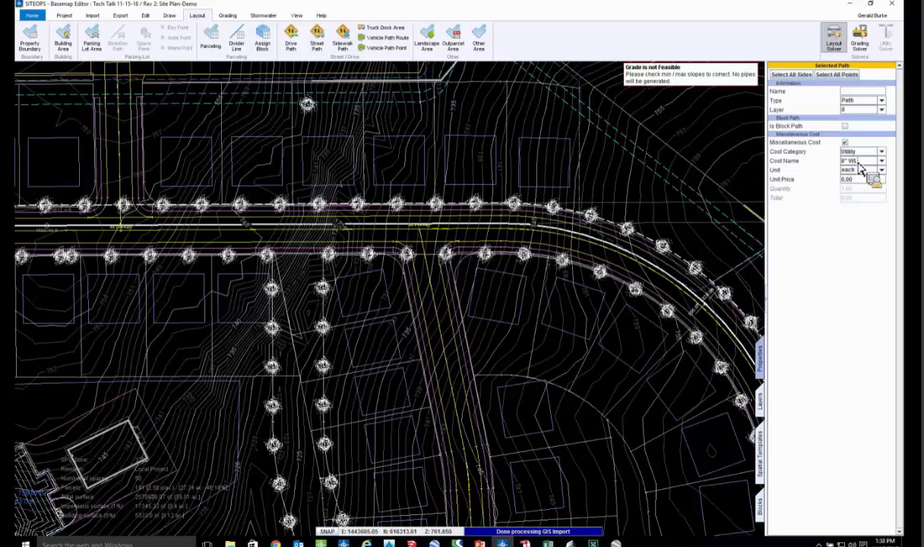
{"action": "left_click", "coordinate": [867, 172]}
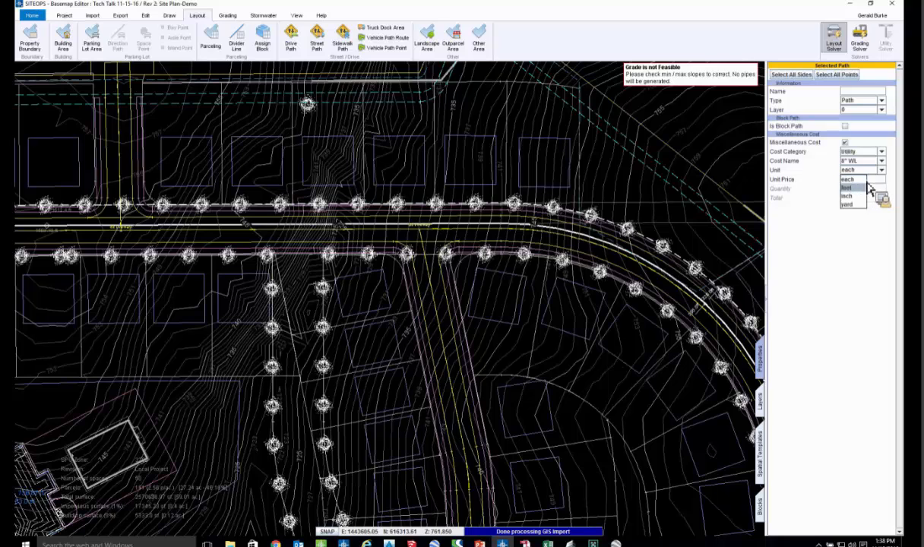
{"action": "left_click", "coordinate": [864, 188]}
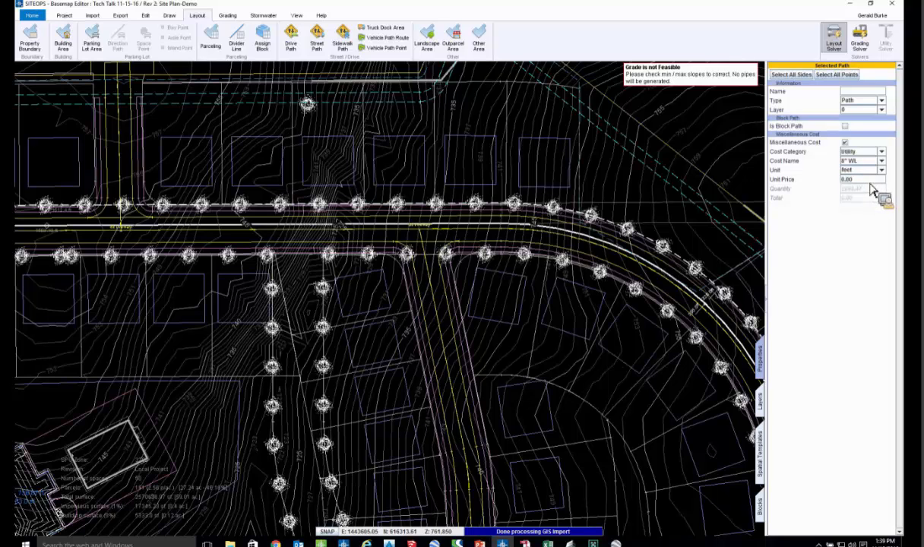
{"action": "type", "text": "100"}
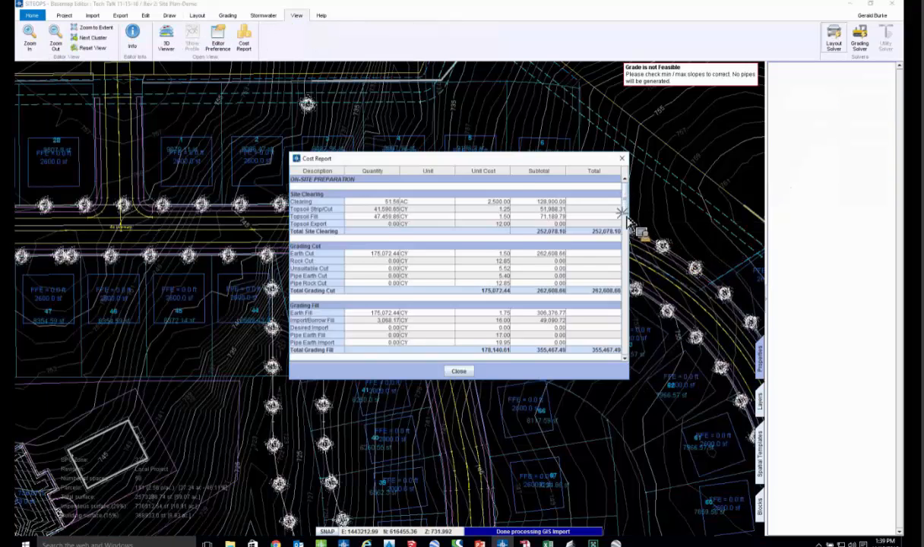
- Review the cost report from the grading items down to the miscellaneous utility costs and the site total, and close it
{"action": "scroll", "coordinate": [617, 251], "scroll_direction": "down", "scroll_amount": 3}
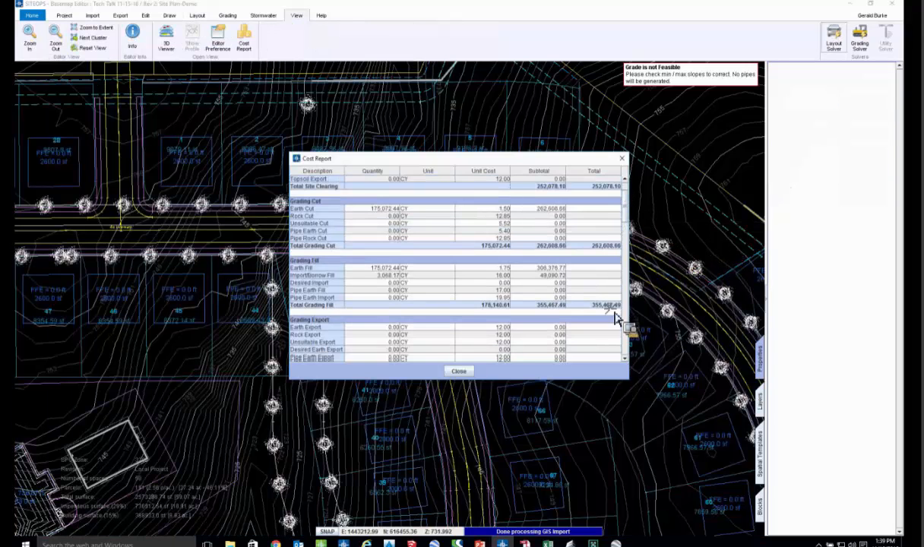
{"action": "scroll", "coordinate": [613, 334], "scroll_direction": "down", "scroll_amount": 3}
{"action": "scroll", "coordinate": [614, 342], "scroll_direction": "down", "scroll_amount": 2}
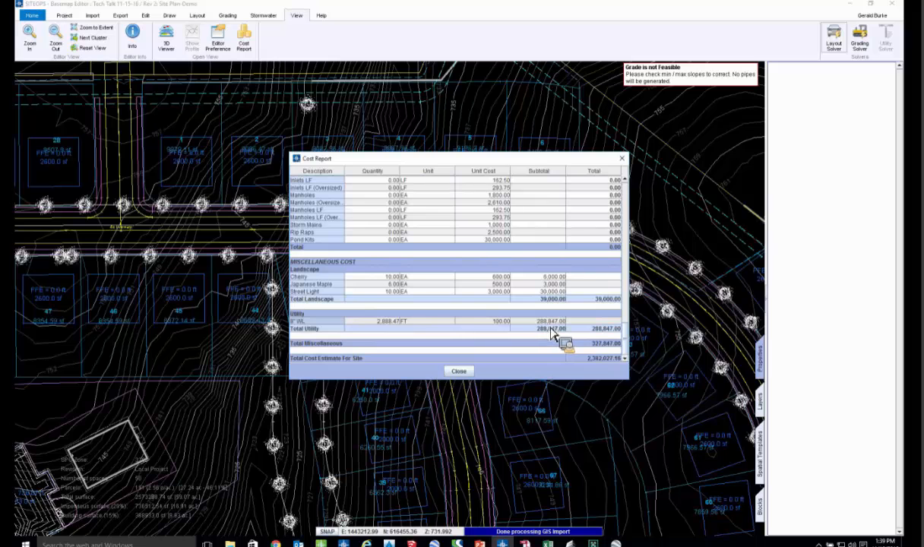
{"action": "left_click", "coordinate": [622, 158]}
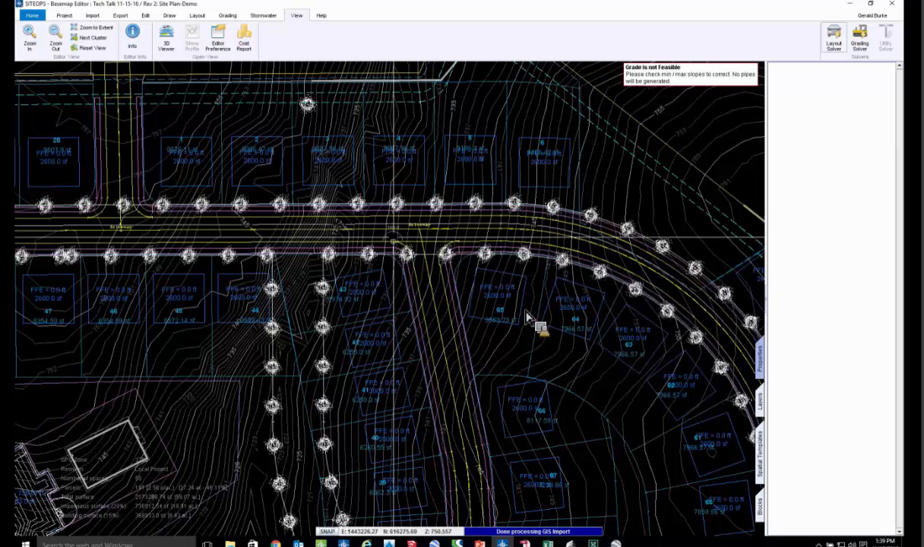
- Open the project defaults in the Rev 1 site plan and examine the parking and road layout settings
{"action": "scroll", "coordinate": [504, 300], "scroll_direction": "down", "scroll_amount": 2}
{"action": "scroll", "coordinate": [503, 296], "scroll_direction": "down", "scroll_amount": 1}
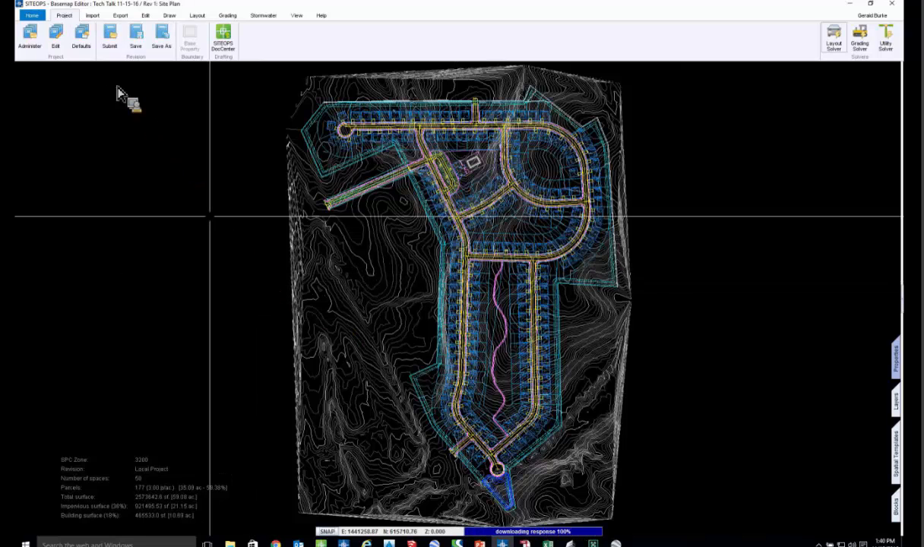
{"action": "left_click", "coordinate": [81, 42]}
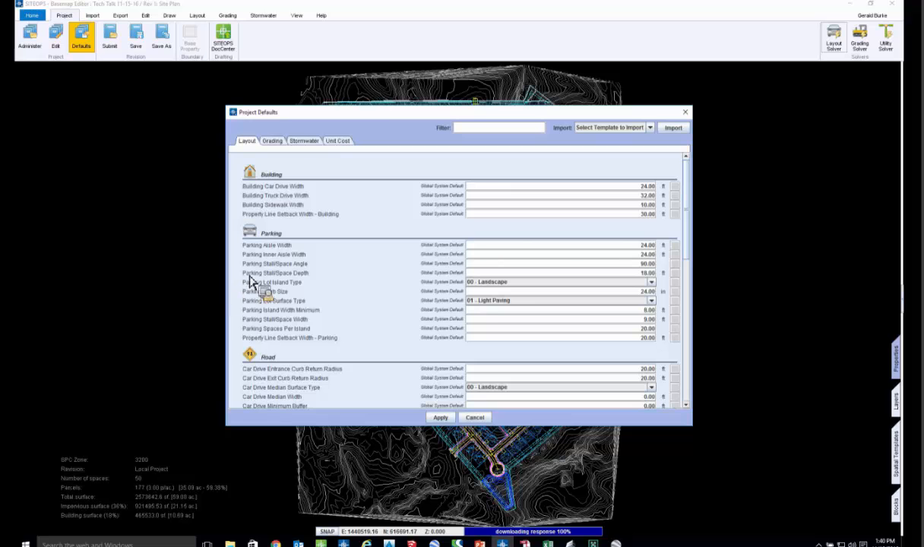
{"action": "scroll", "coordinate": [467, 304], "scroll_direction": "down", "scroll_amount": 1}
{"action": "scroll", "coordinate": [466, 305], "scroll_direction": "down", "scroll_amount": 5}
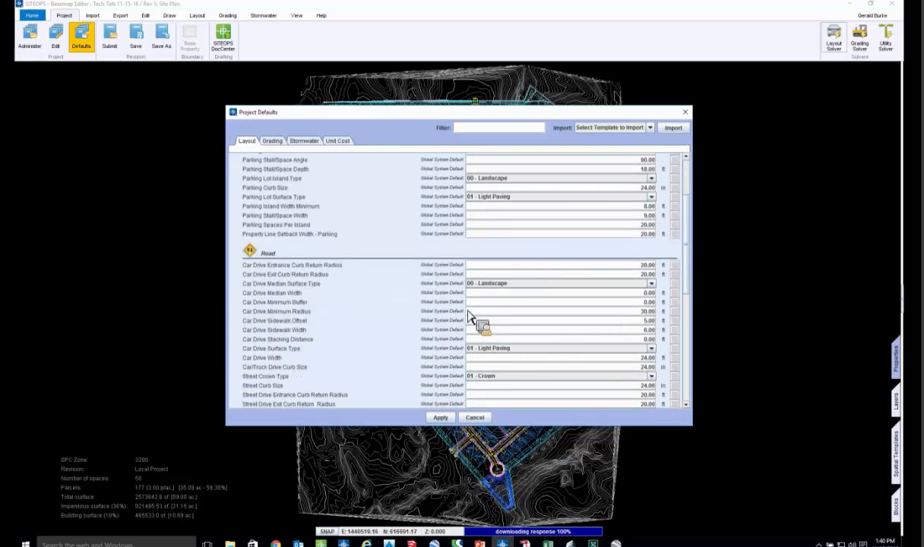
{"action": "scroll", "coordinate": [469, 326], "scroll_direction": "down", "scroll_amount": 2}
{"action": "scroll", "coordinate": [469, 327], "scroll_direction": "down", "scroll_amount": 2}
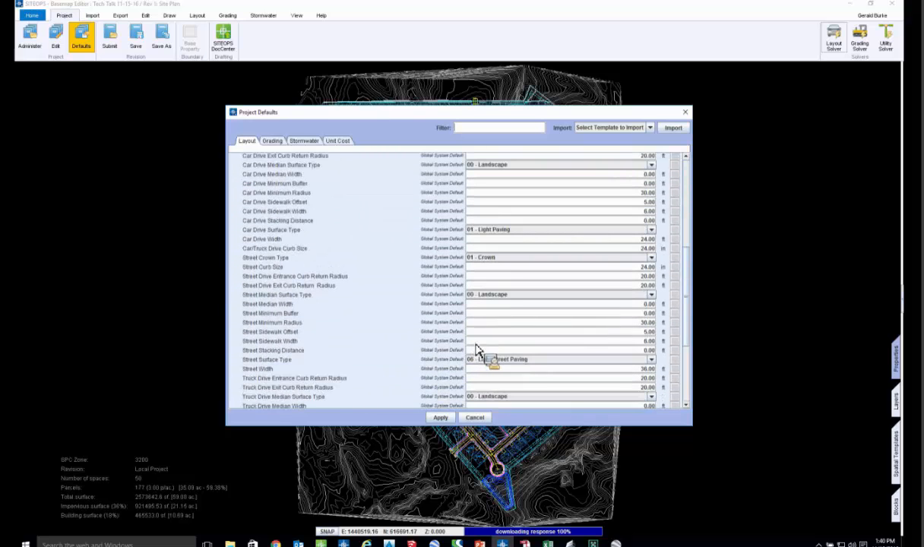
{"action": "scroll", "coordinate": [475, 334], "scroll_direction": "down", "scroll_amount": 2}
{"action": "scroll", "coordinate": [403, 236], "scroll_direction": "up", "scroll_amount": 2}
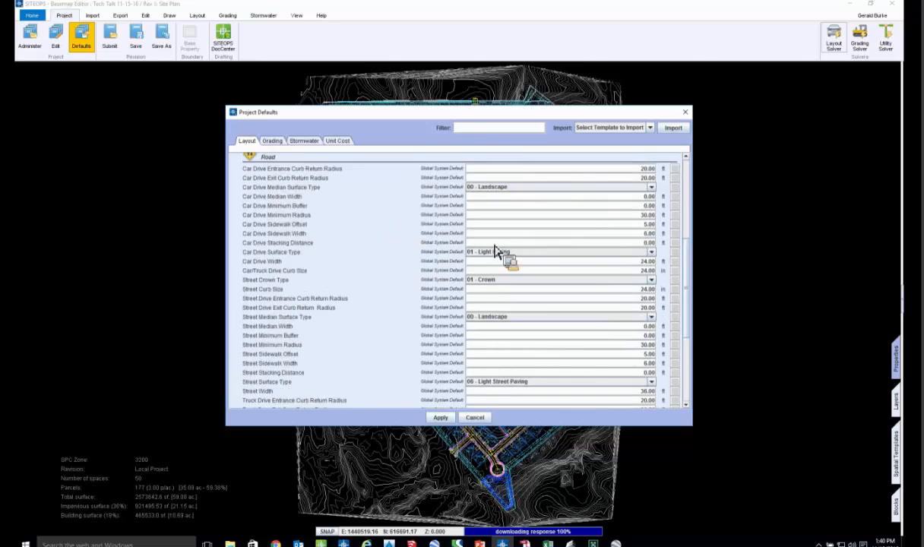
{"action": "scroll", "coordinate": [532, 252], "scroll_direction": "up", "scroll_amount": 4}
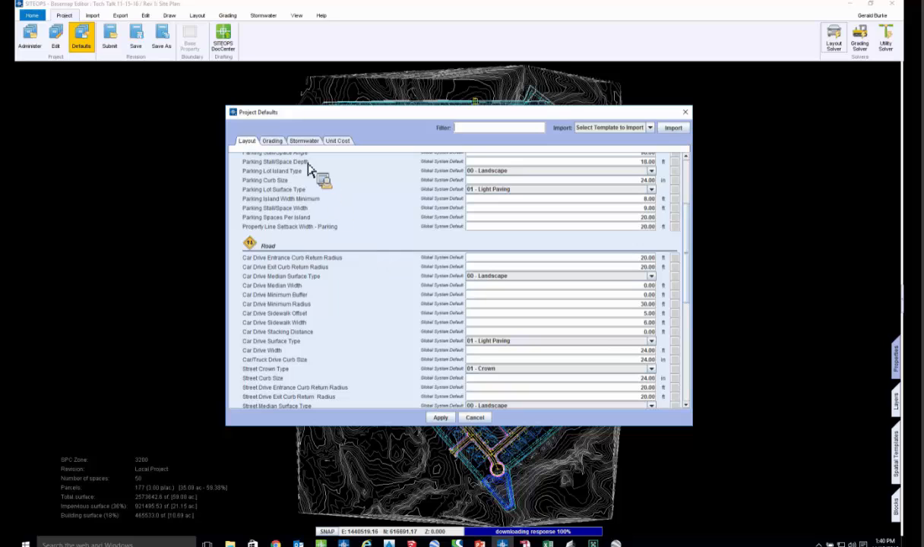
- Examine the project's grading and stormwater defaults, including runoff coefficients, Mannings N, pipe limits and maximum drainage area
{"action": "left_click", "coordinate": [275, 146]}
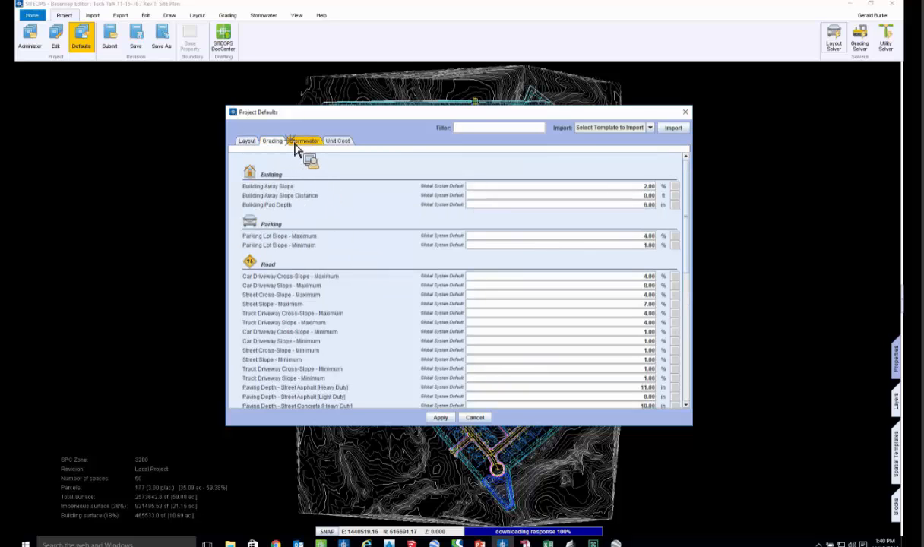
{"action": "left_click", "coordinate": [297, 145]}
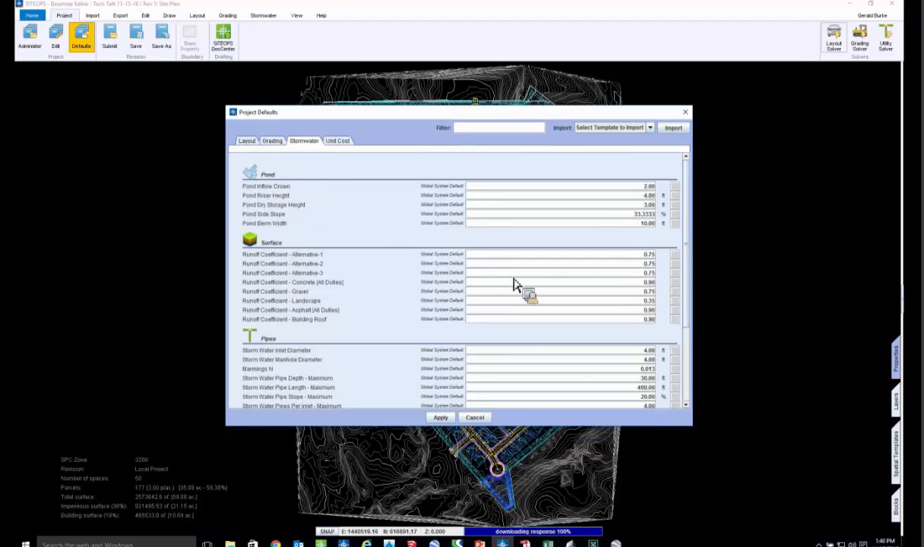
{"action": "left_click", "coordinate": [624, 263]}
{"action": "scroll", "coordinate": [416, 326], "scroll_direction": "down", "scroll_amount": 4}
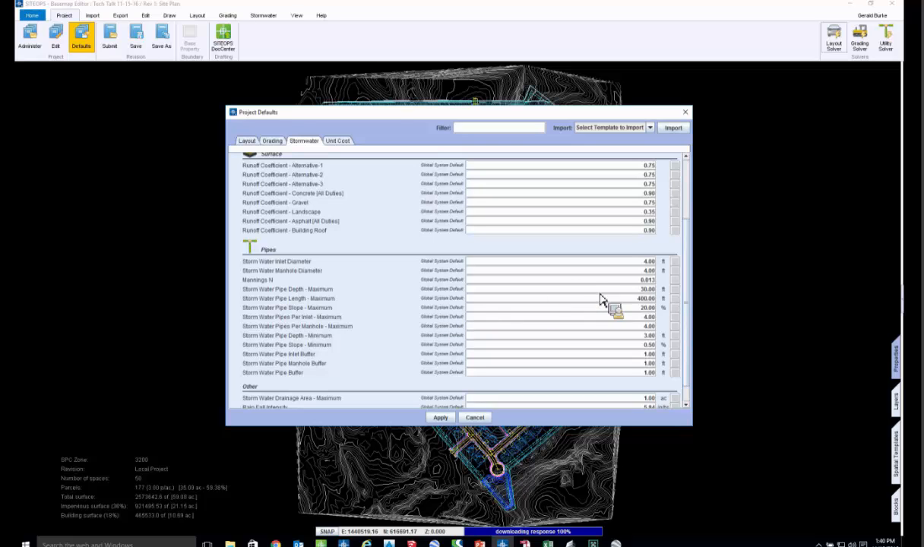
{"action": "double_click", "coordinate": [646, 279]}
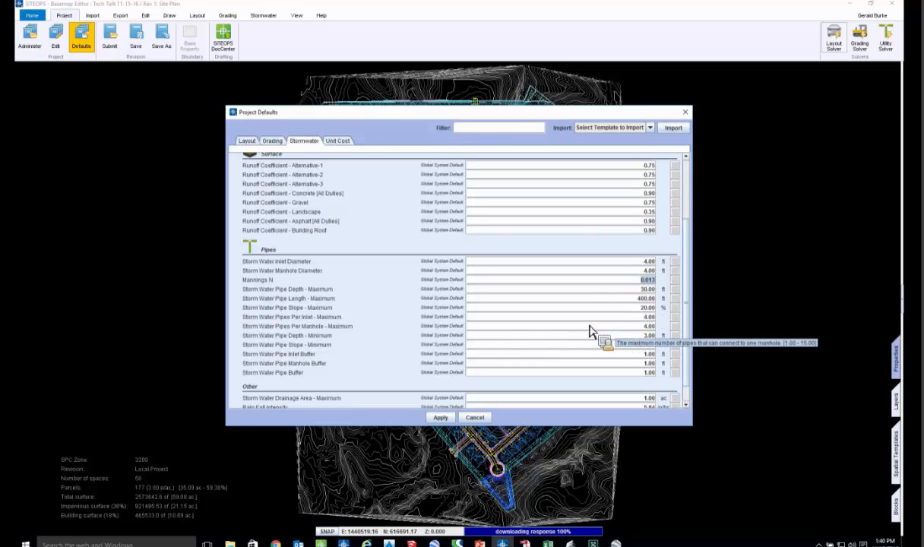
{"action": "scroll", "coordinate": [600, 338], "scroll_direction": "down", "scroll_amount": 1}
{"action": "left_click", "coordinate": [648, 377]}
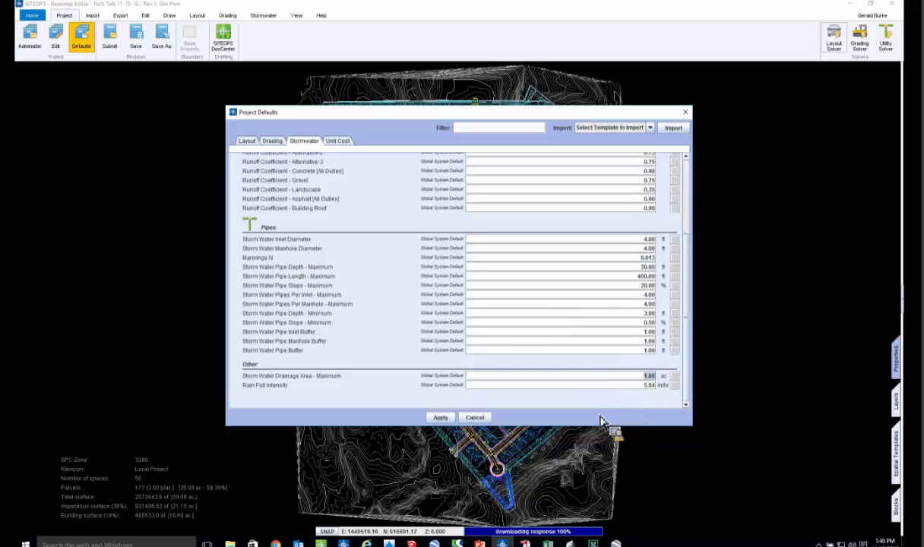
- Check the rainfall intensity in the stormwater defaults and close the project defaults without applying changes
{"action": "left_click", "coordinate": [648, 385]}
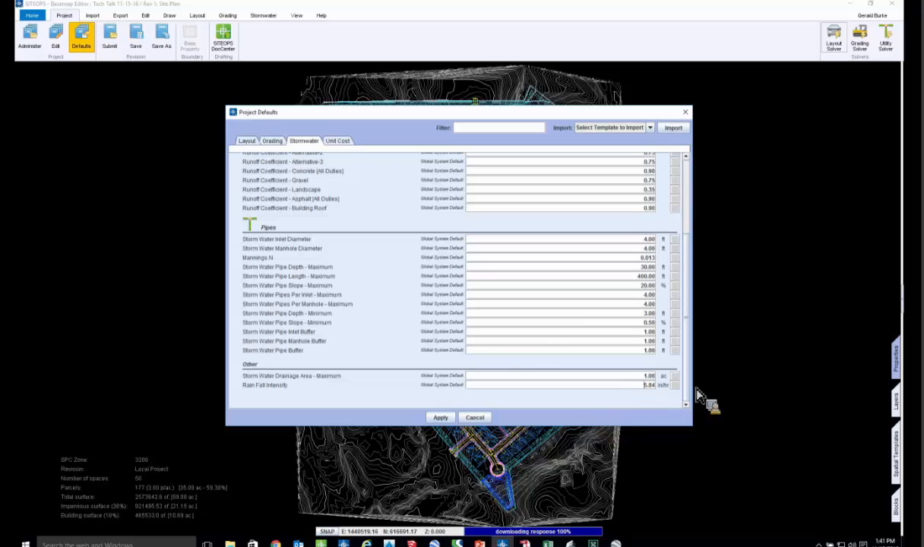
{"action": "left_click", "coordinate": [484, 420]}
- Run the Grading Solver on the site plan and close the Landscape 3D Viewer
{"action": "middle_click_drag", "start_coordinate": [523, 381], "coordinate": [538, 248]}
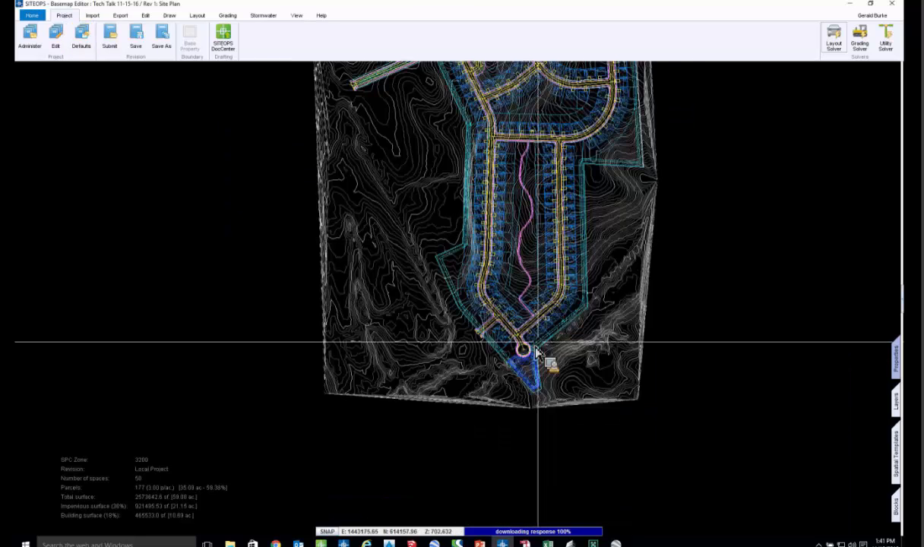
{"action": "scroll", "coordinate": [511, 371], "scroll_direction": "up", "scroll_amount": 2}
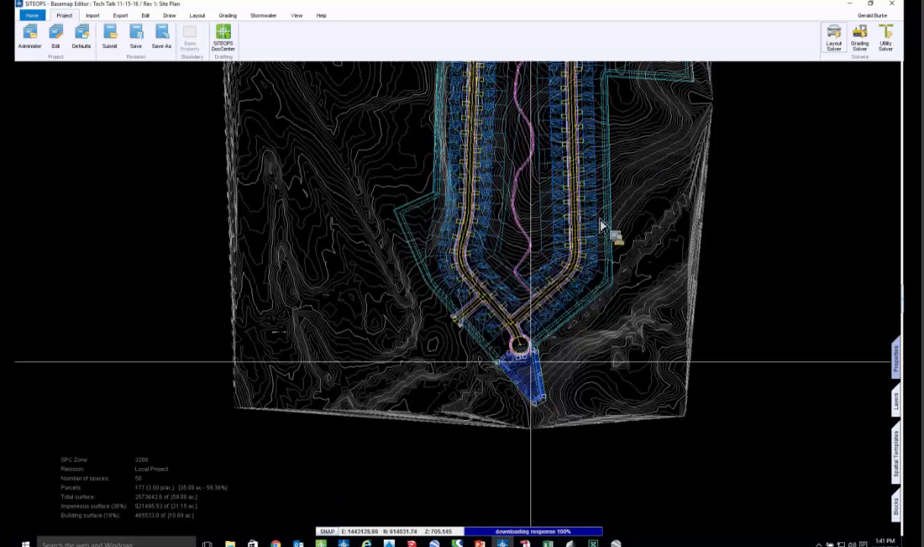
{"action": "scroll", "coordinate": [508, 476], "scroll_direction": "down", "scroll_amount": 3}
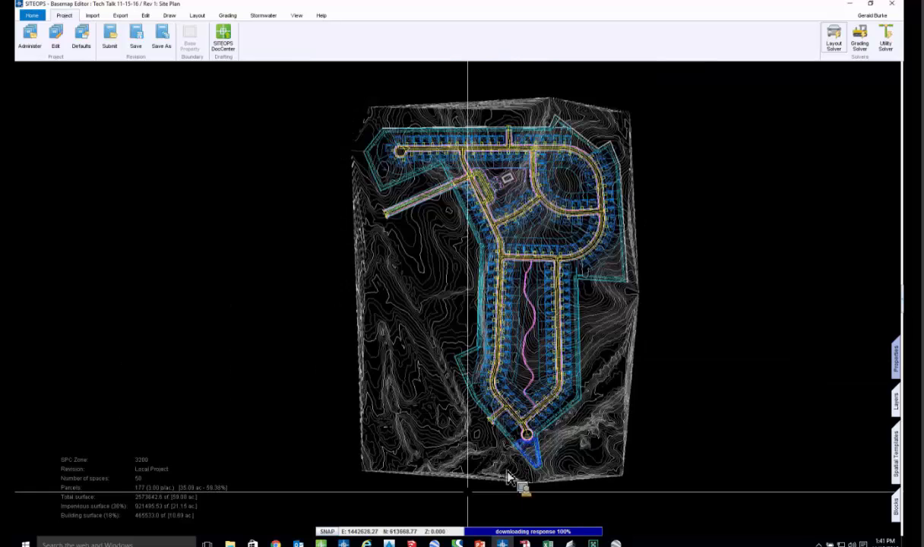
{"action": "scroll", "coordinate": [532, 448], "scroll_direction": "up", "scroll_amount": 2}
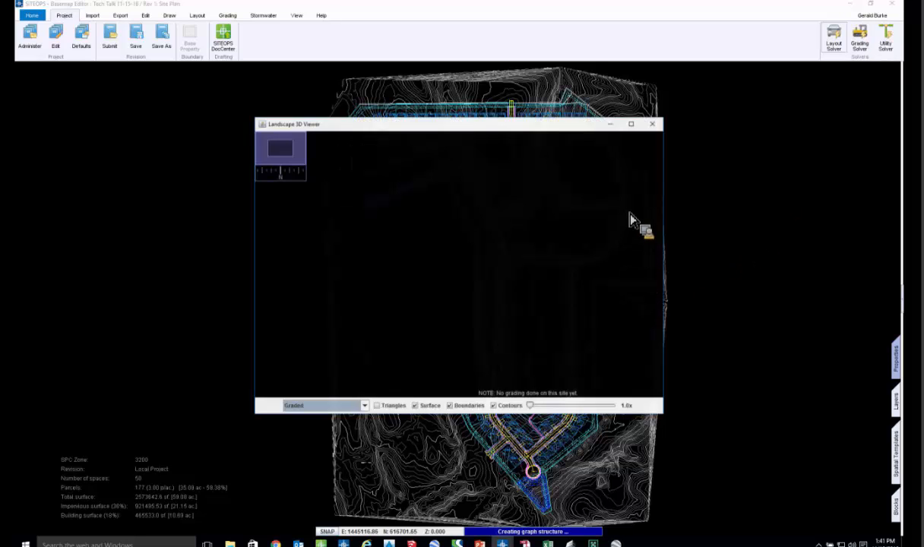
{"action": "left_click", "coordinate": [631, 124]}
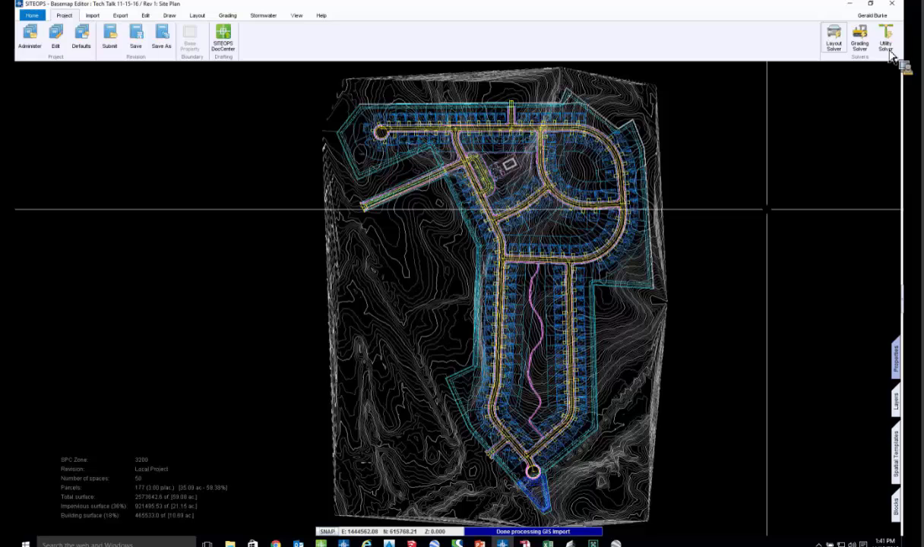
- Run the Utility Solver and inspect the storm pipes and inlets around the cul-de-sac and the pond
{"action": "left_click", "coordinate": [887, 46]}
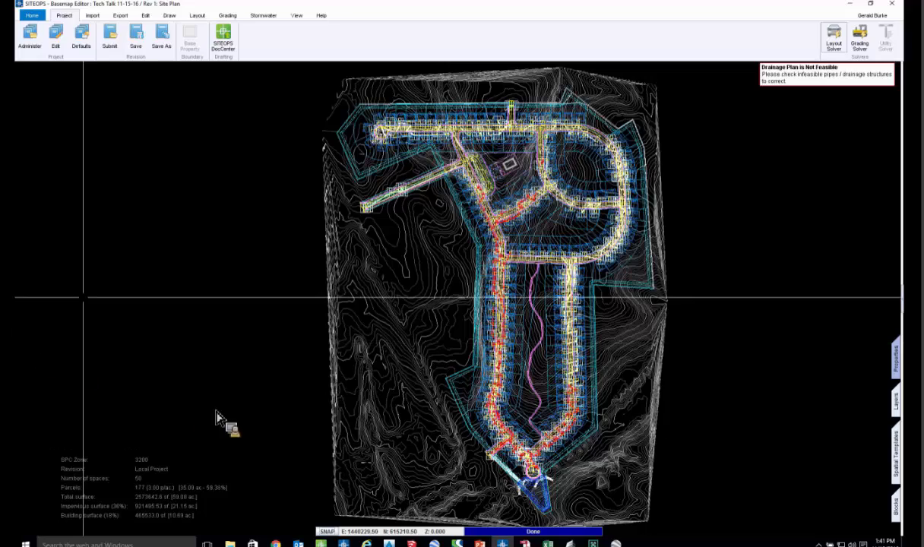
{"action": "scroll", "coordinate": [523, 397], "scroll_direction": "up", "scroll_amount": 5}
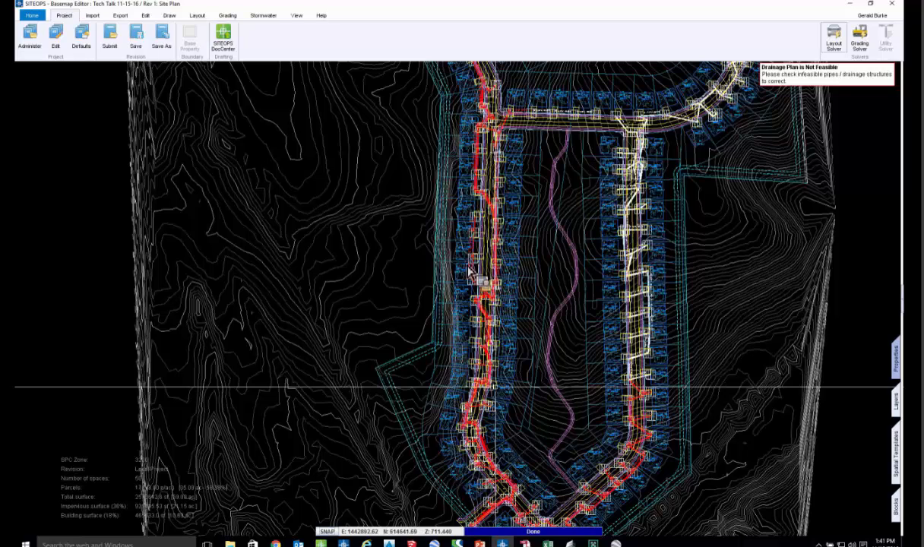
{"action": "scroll", "coordinate": [459, 271], "scroll_direction": "up", "scroll_amount": 5}
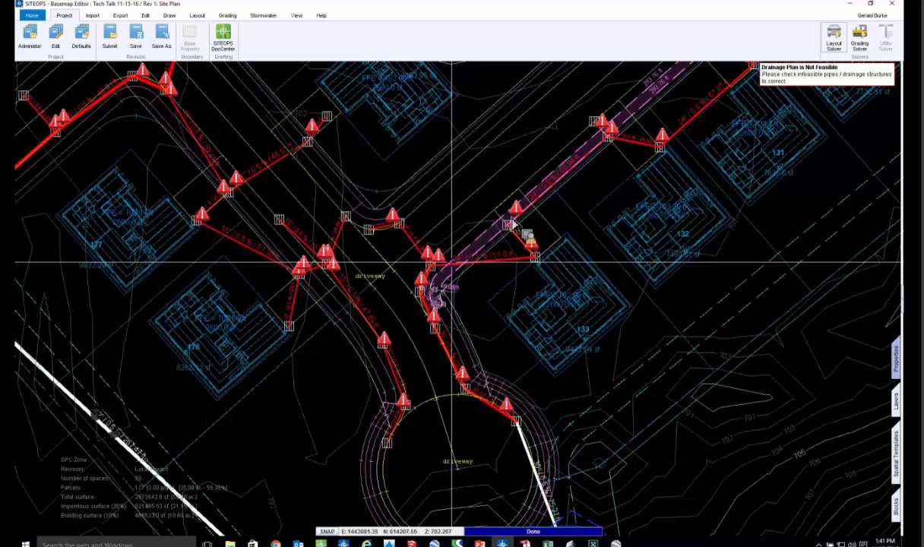
{"action": "scroll", "coordinate": [534, 462], "scroll_direction": "down", "scroll_amount": 2}
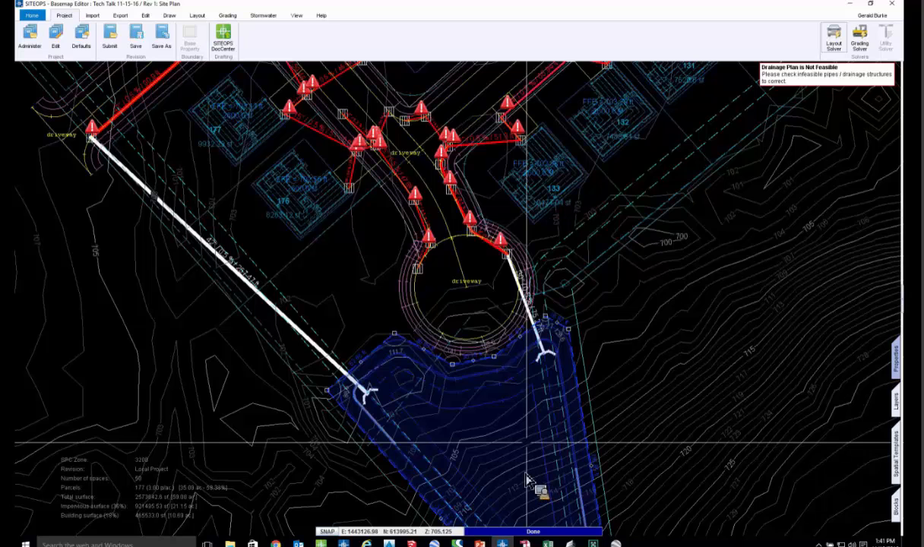
{"action": "scroll", "coordinate": [529, 479], "scroll_direction": "down", "scroll_amount": 2}
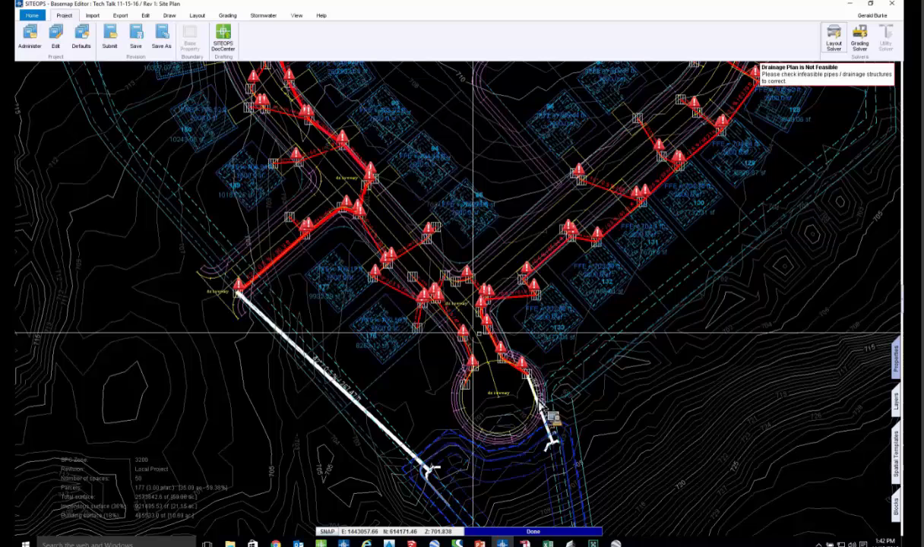
- Show the pond's properties, review its riser, side slope and storage settings, and rerun the Grading Solver
{"action": "left_click", "coordinate": [900, 368]}
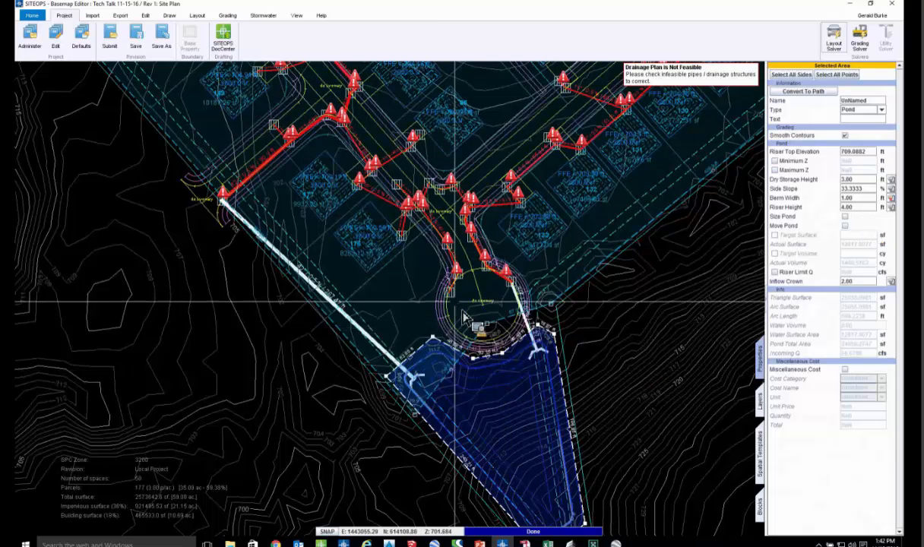
{"action": "scroll", "coordinate": [502, 340], "scroll_direction": "down", "scroll_amount": 1}
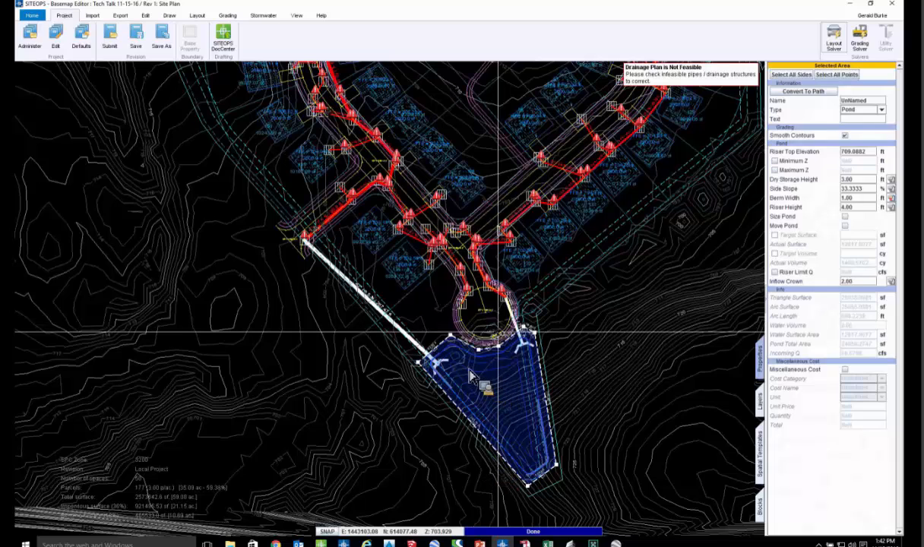
{"action": "scroll", "coordinate": [503, 245], "scroll_direction": "down", "scroll_amount": 1}
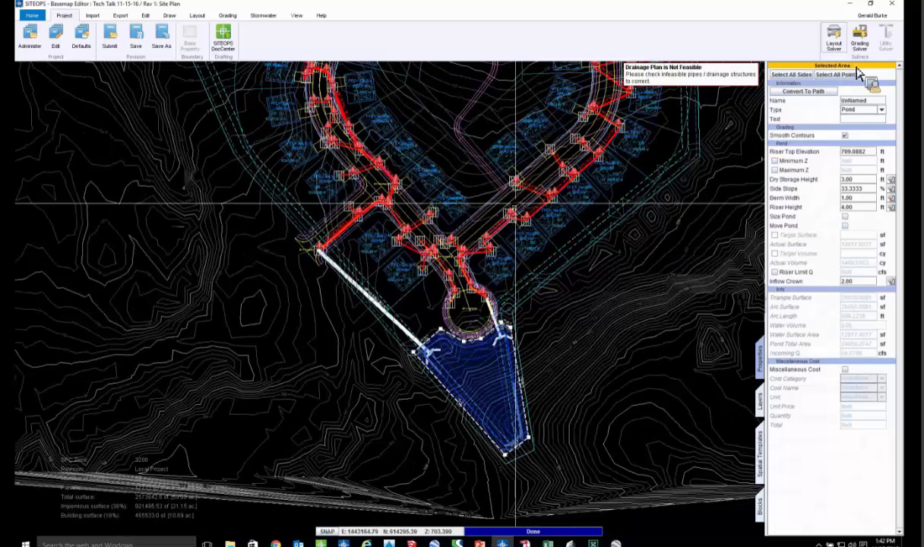
{"action": "middle_click_drag", "start_coordinate": [733, 82], "coordinate": [735, 158]}
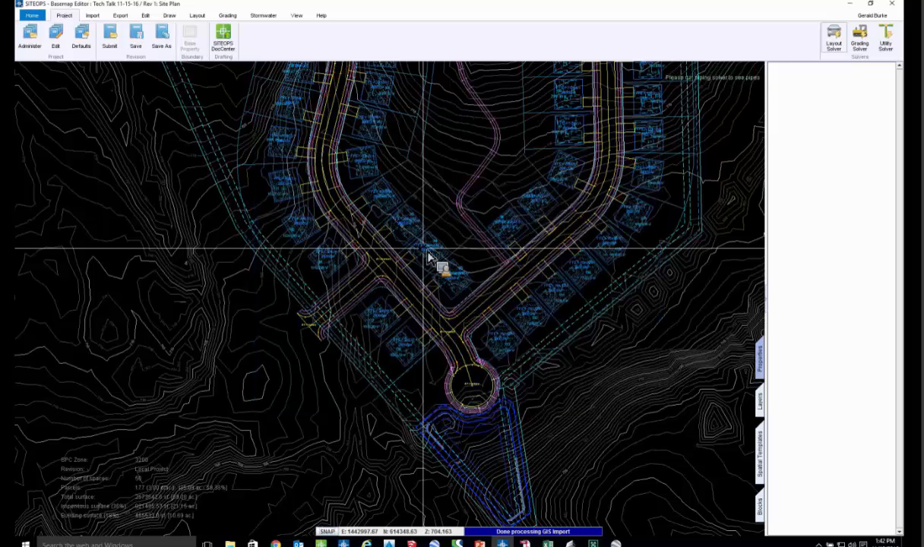
{"action": "scroll", "coordinate": [428, 302], "scroll_direction": "down", "scroll_amount": 2}
{"action": "middle_click_drag", "start_coordinate": [427, 301], "coordinate": [421, 325]}
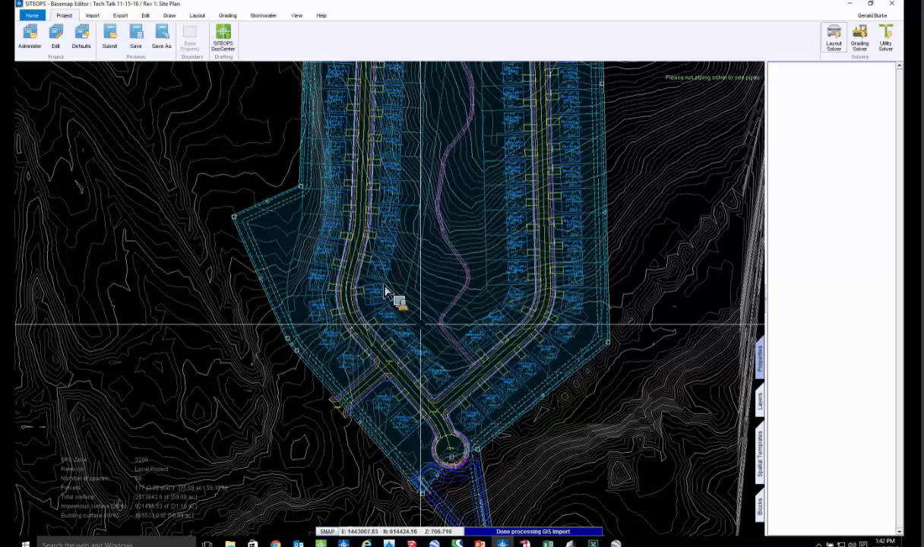
{"action": "scroll", "coordinate": [385, 291], "scroll_direction": "down", "scroll_amount": 1}
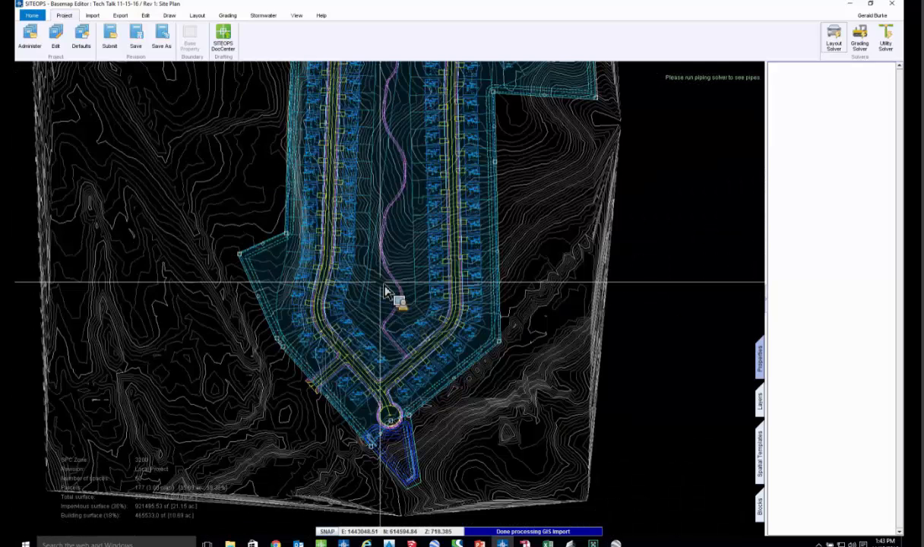